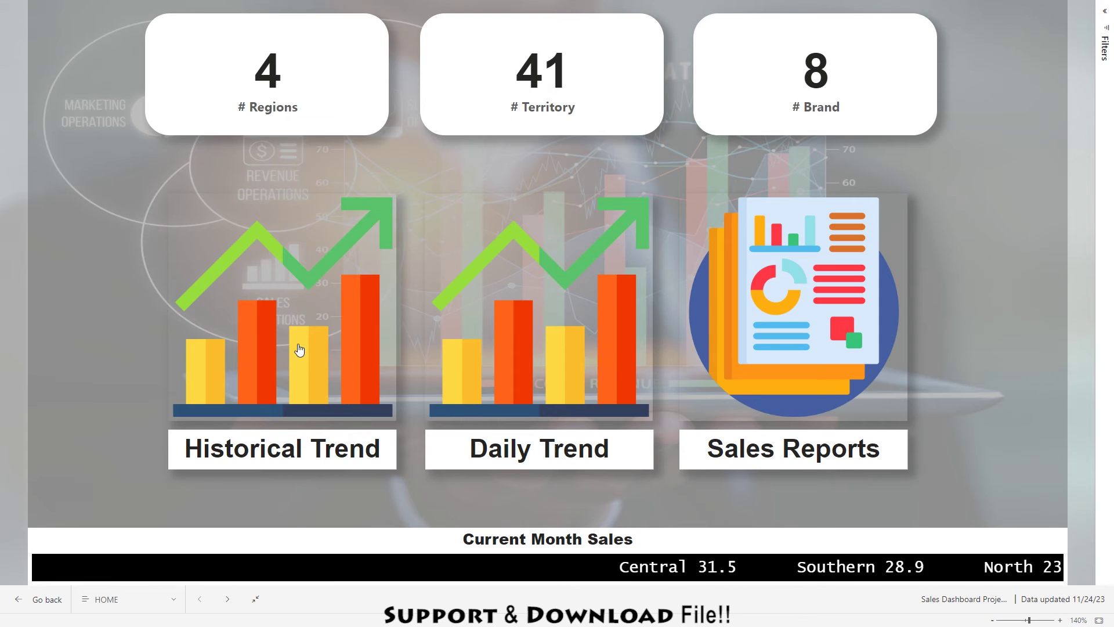
Review the finished sales dashboard's historical and daily trend pages, filtering the historical charts by the Central region and clearing that filter
click(345, 357)
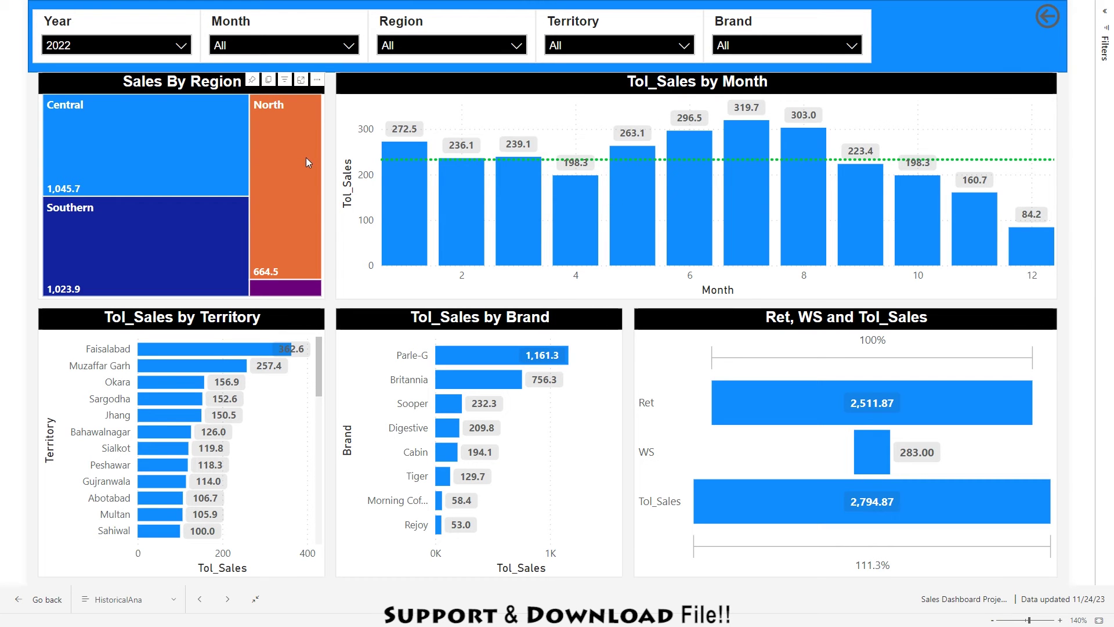
mouse_move(313, 170)
mouse_move(154, 171)
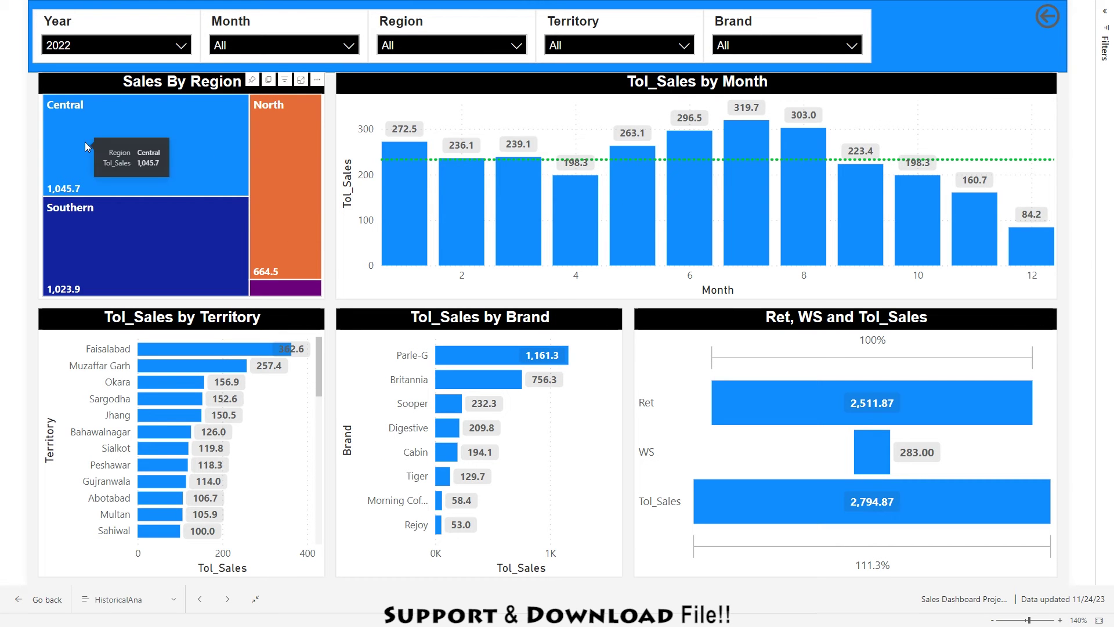
click(104, 141)
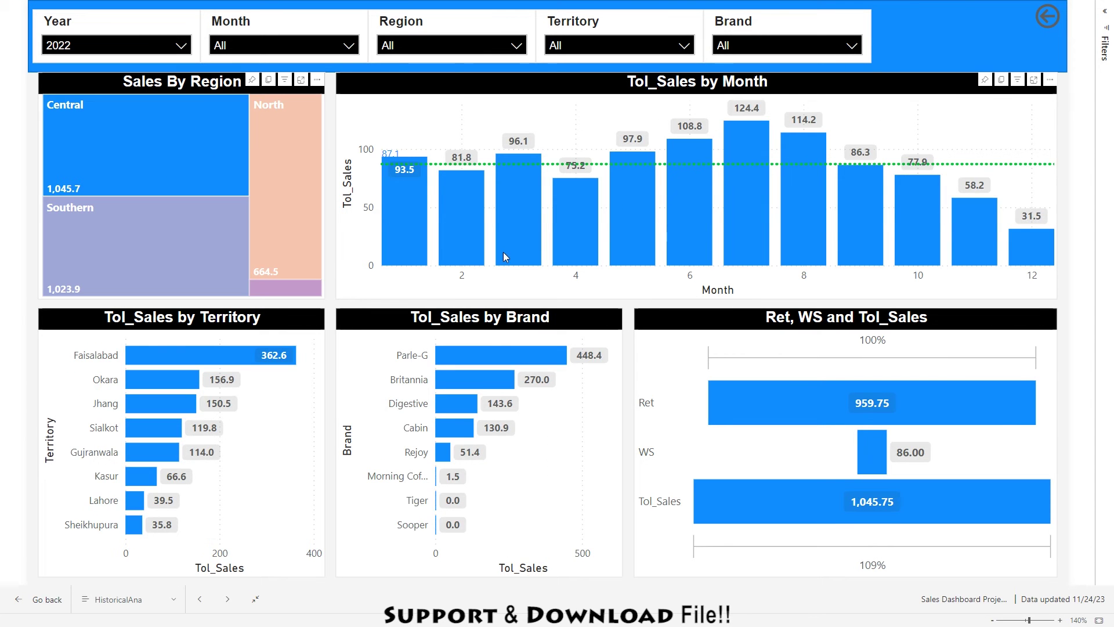
click(122, 150)
click(1047, 17)
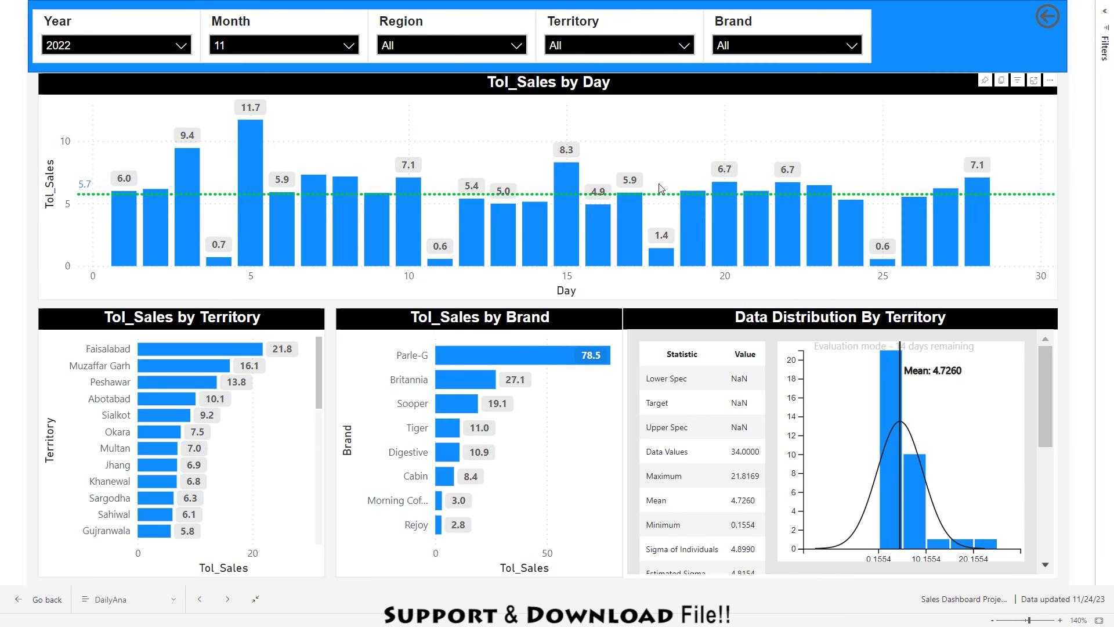
click(1048, 16)
click(748, 331)
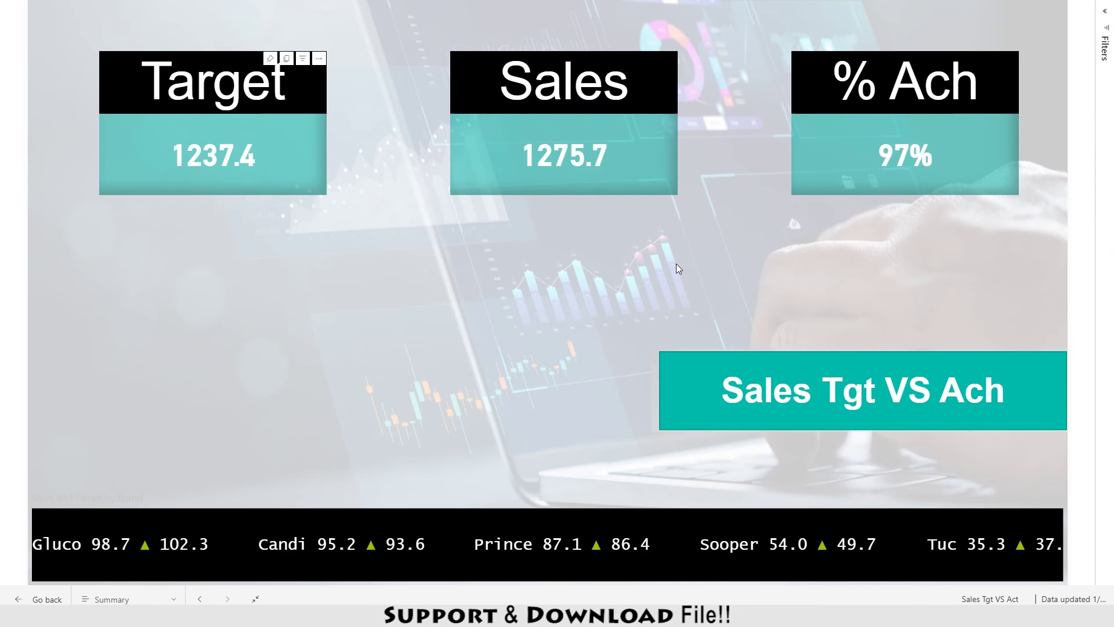
Launch Power BI Desktop with a blank report
key(super)
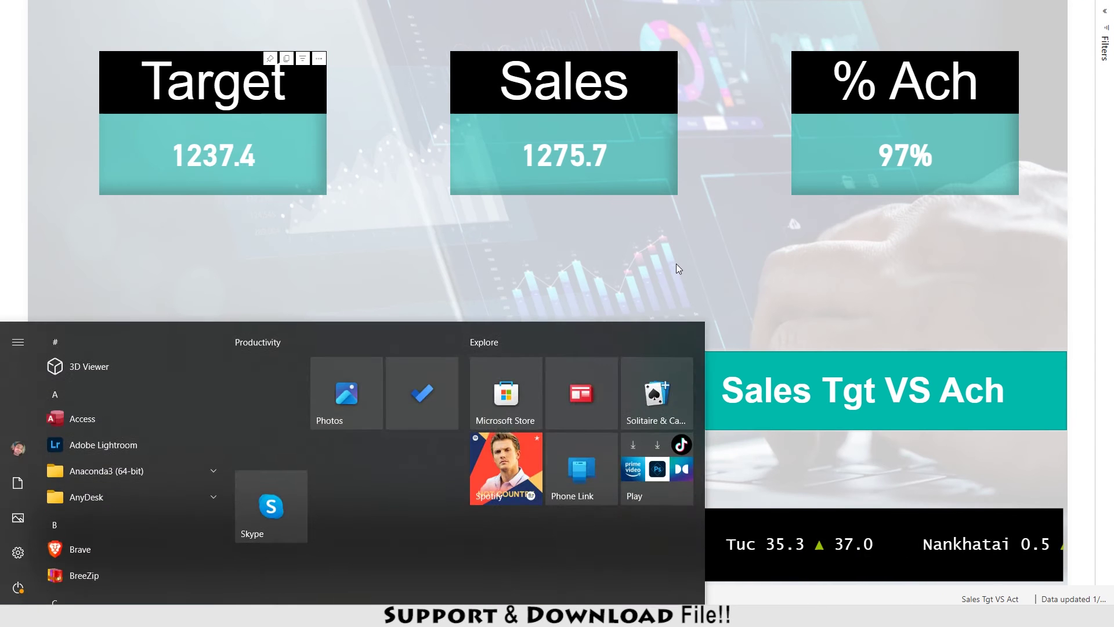
text(power)
key(Return)
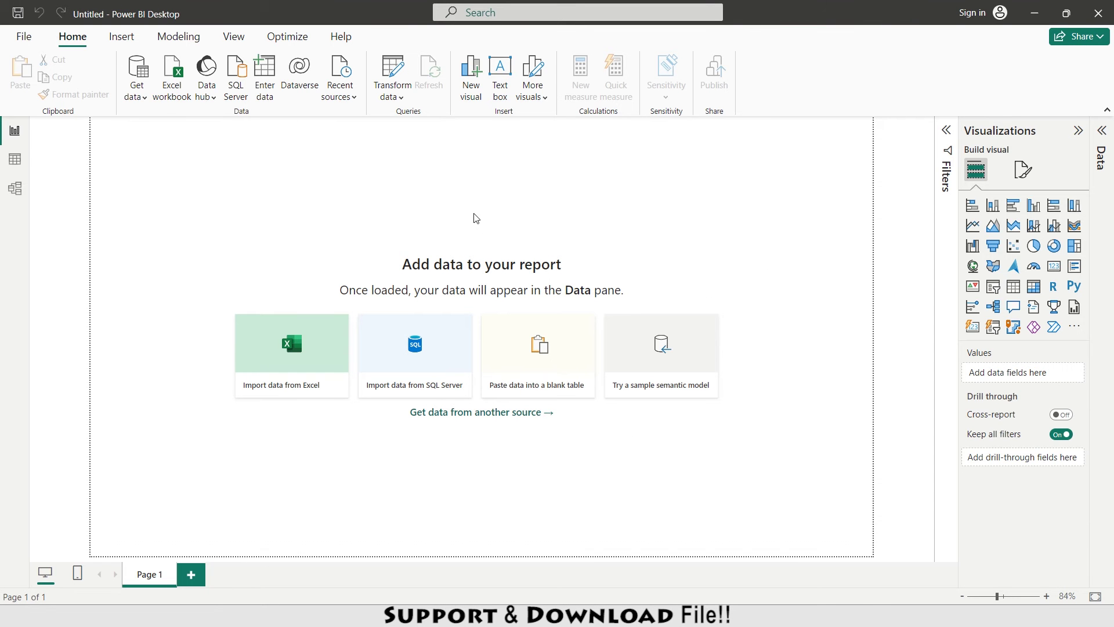
Save the blank report on this device, in a project folder within POWER BI Projects, as "Sales TGT VS Ache. Dashboard Final"
key(ctrl+s)
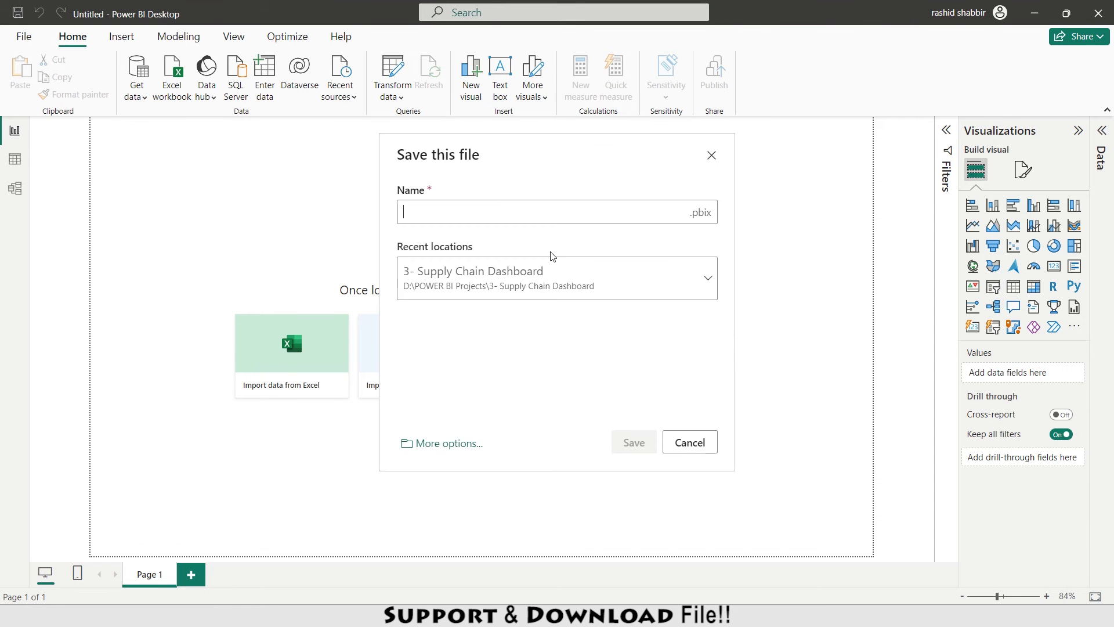
click(471, 444)
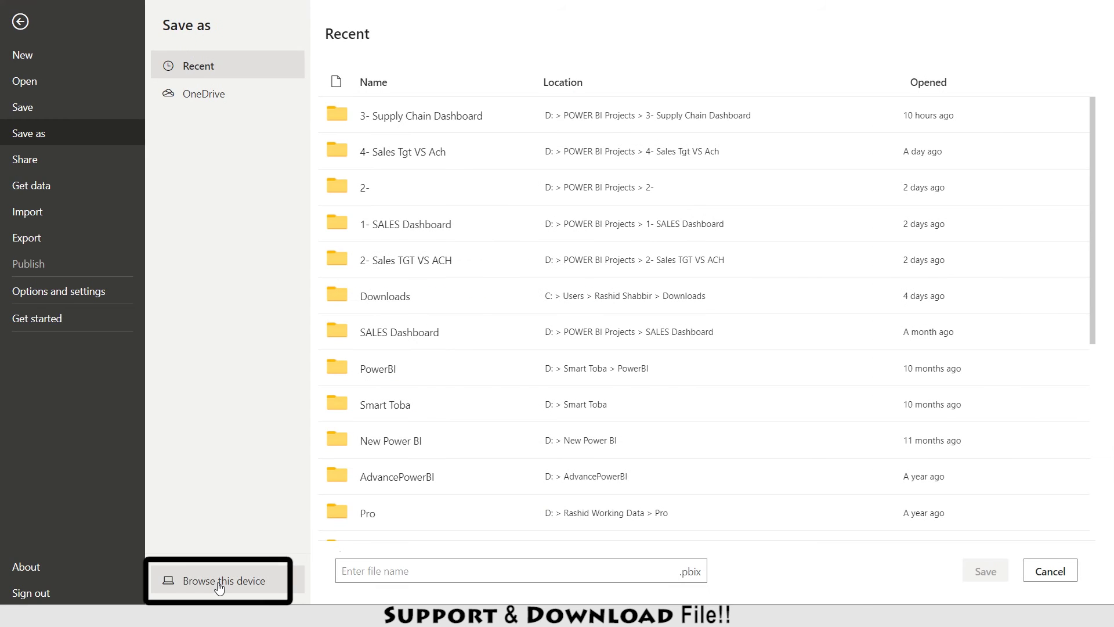
click(219, 583)
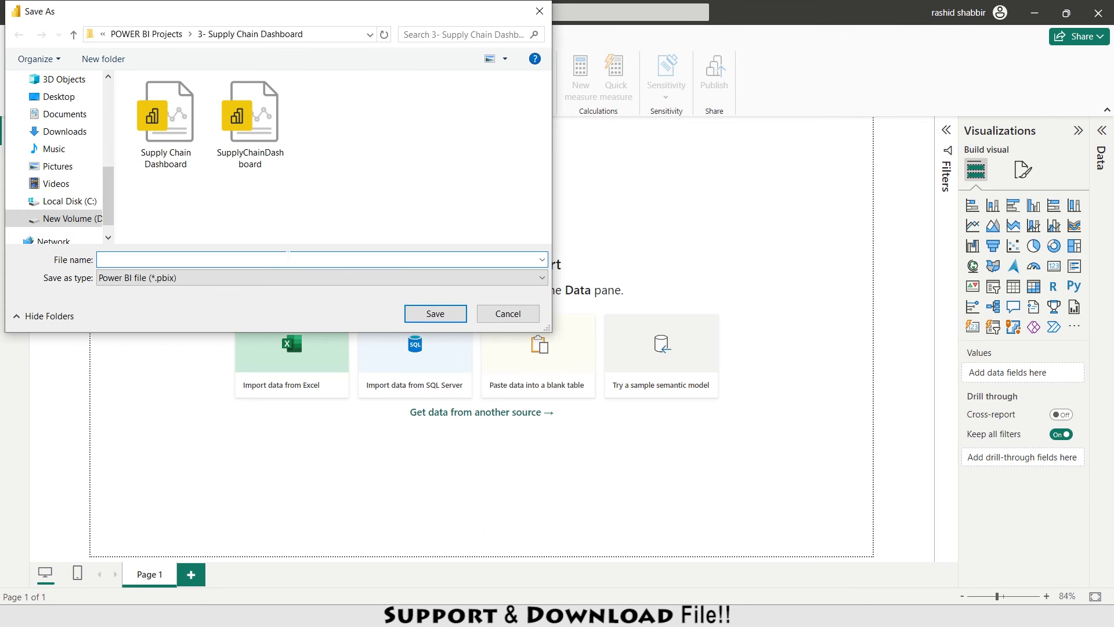
text(Sales TGT VS Ache. Dashboard)
key(alt+Up)
double_click(186, 149)
text(Final)
key(Return)
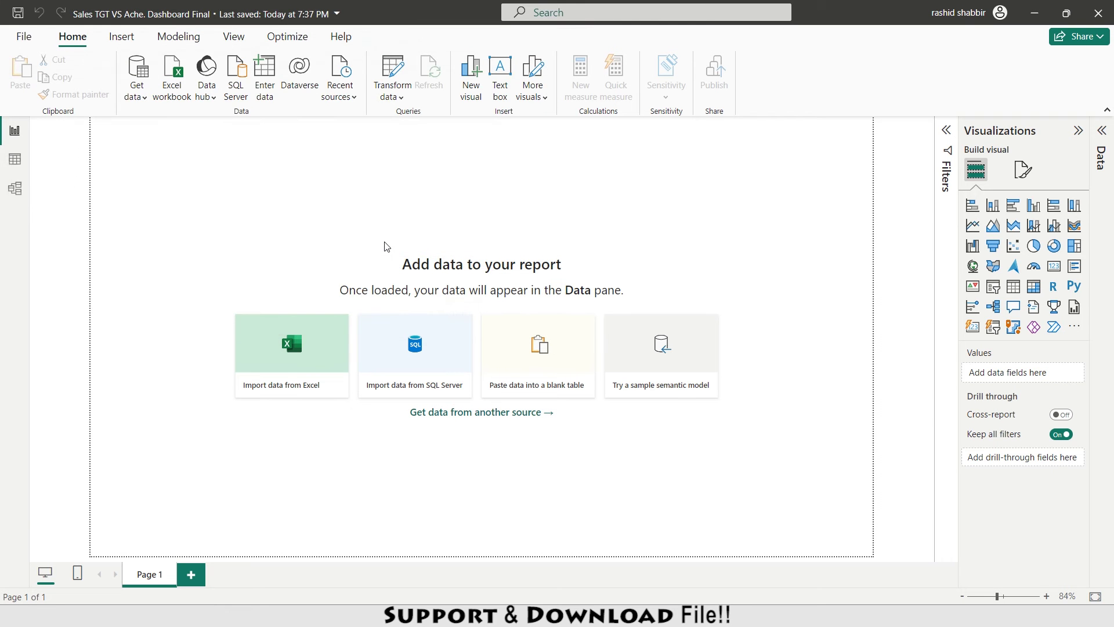
Connect the report to the Sales Excel workbook in the "4- Sales Tgt VS Ach" folder
click(295, 353)
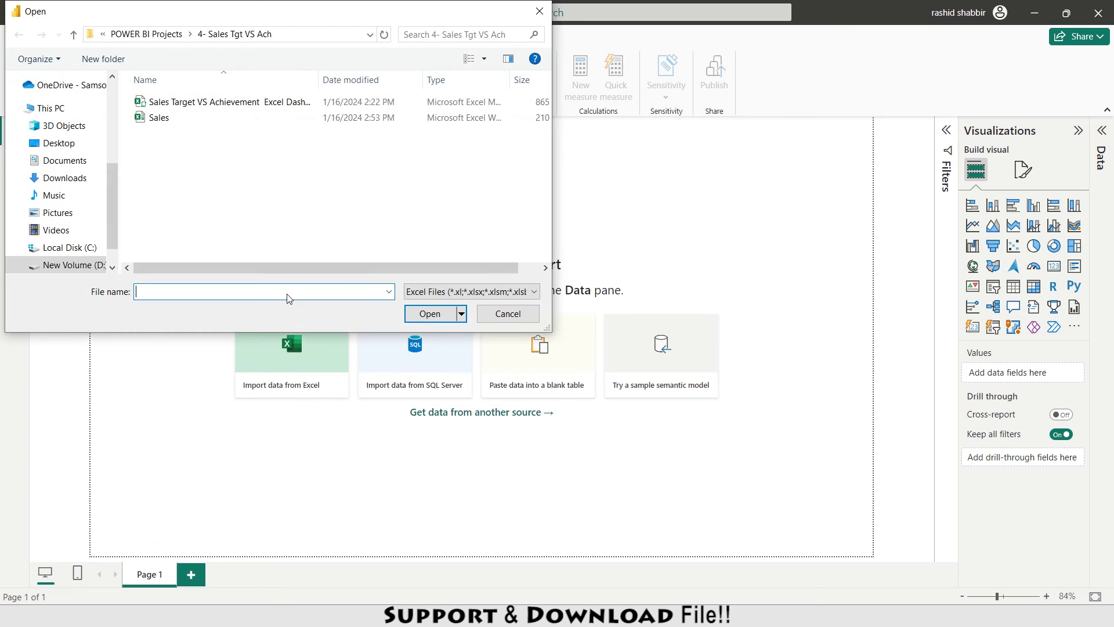
click(166, 121)
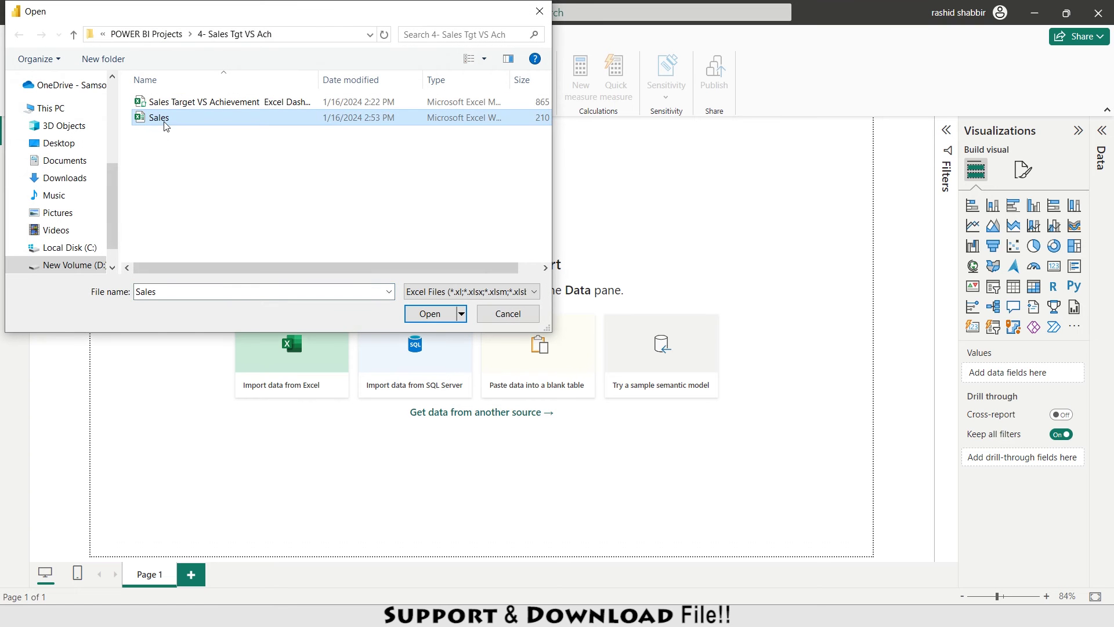
click(415, 310)
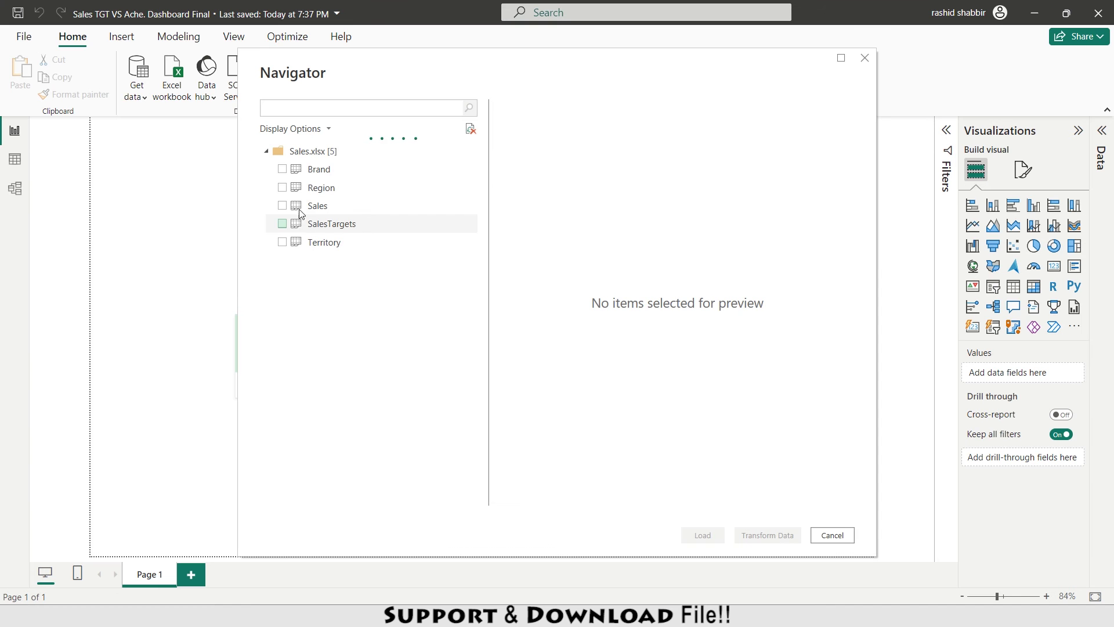
Load the Brand, Region, Sales, SalesTargets and Territory tables from the workbook
click(281, 169)
click(282, 187)
click(282, 205)
click(282, 224)
click(282, 242)
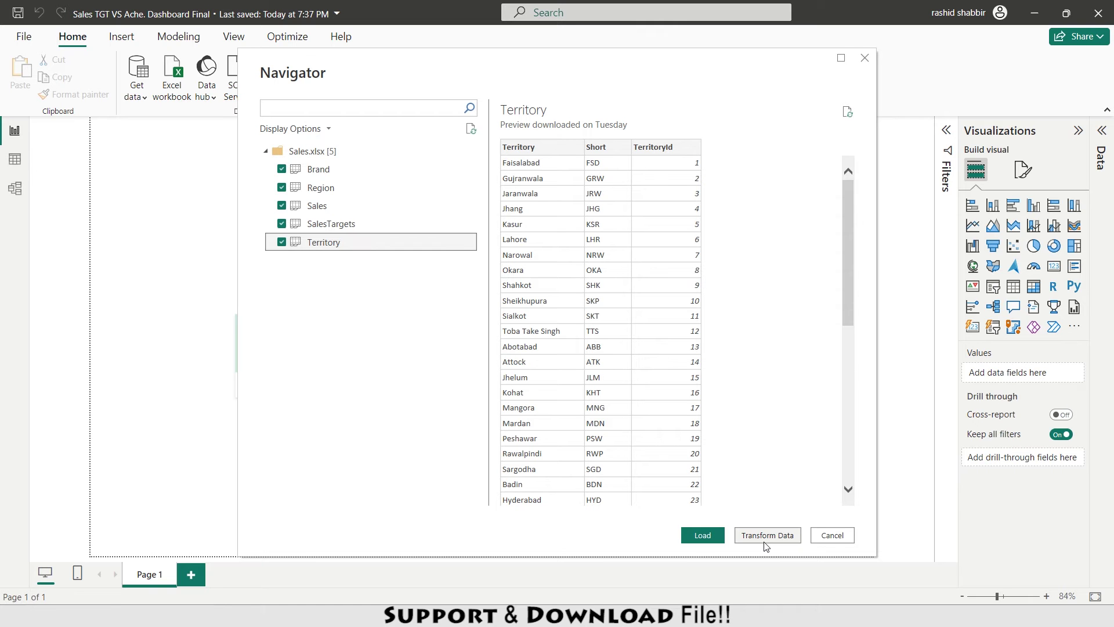
click(702, 535)
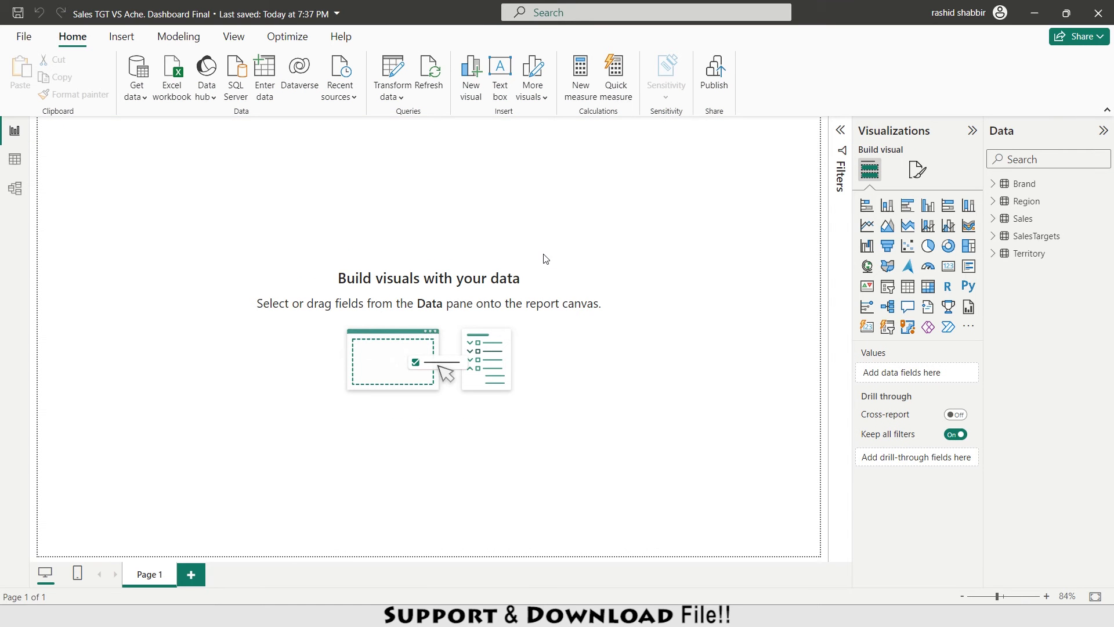
Create a calculated table named Calendar with the formula CALENDARAUTO()
click(15, 160)
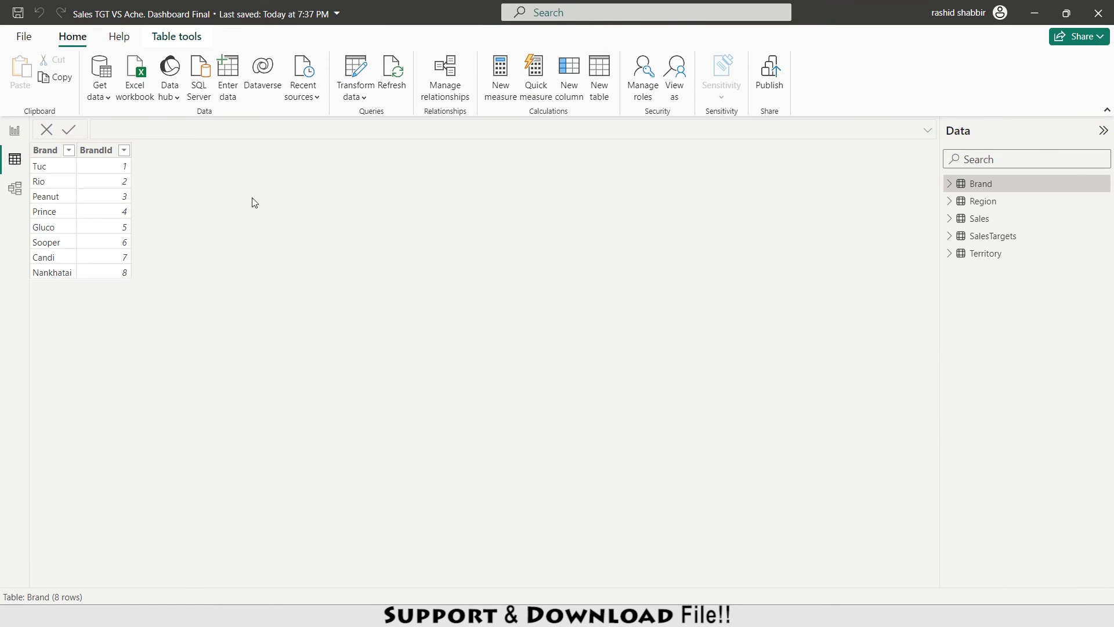
click(598, 81)
text(Calendar = )
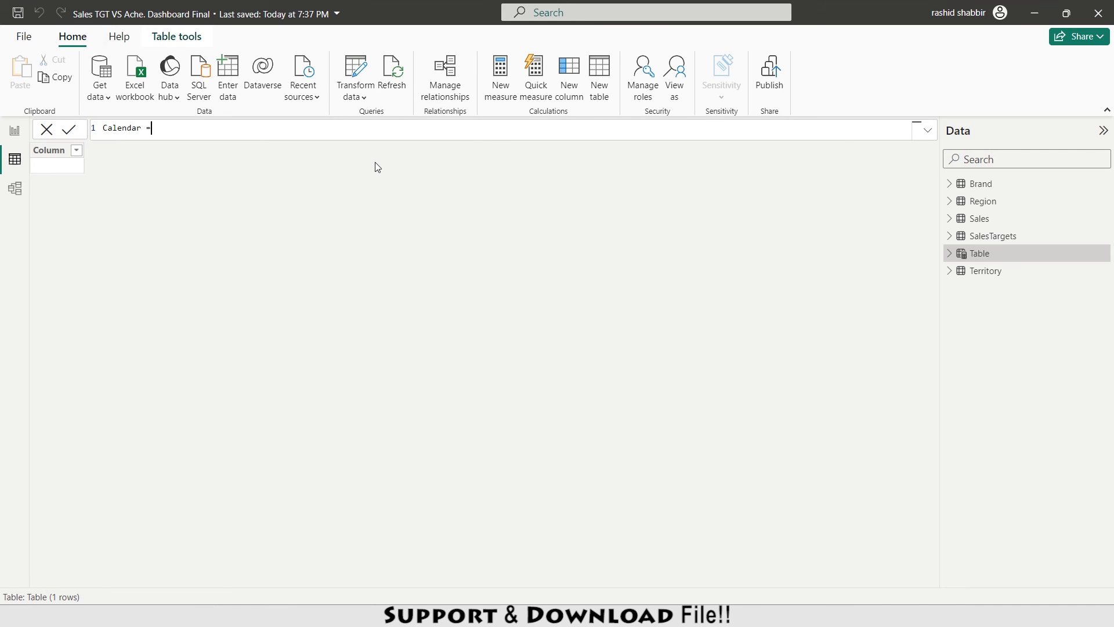
text(CALENDARAUTO())
key(Return)
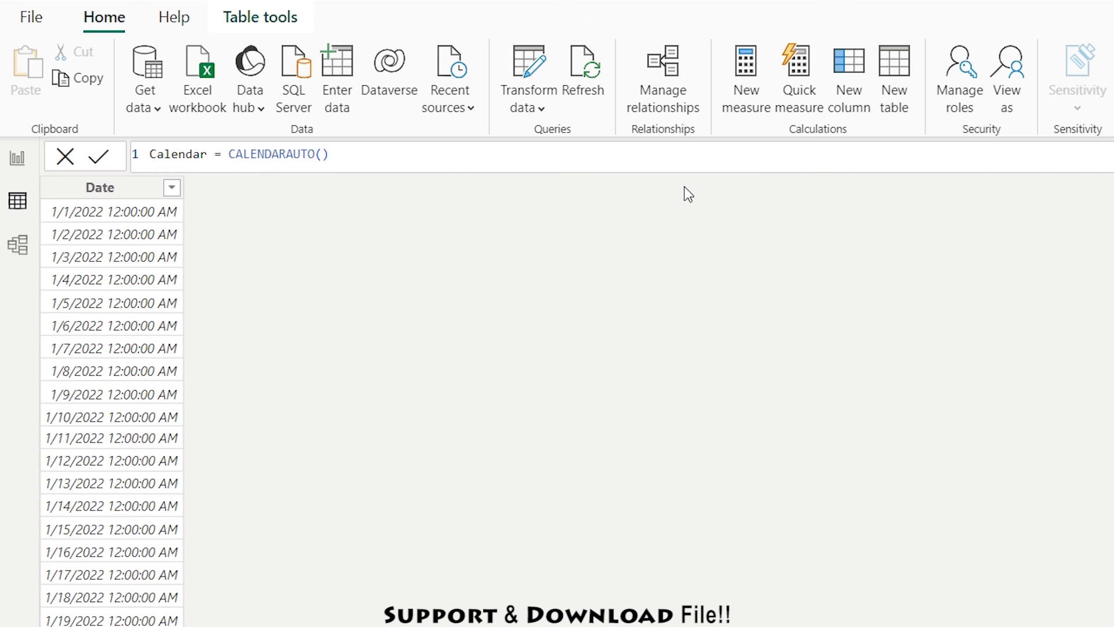
Add a calculated column to the Calendar table: Year = YEAR('Calendar'[Date].[Date])
click(847, 96)
text(Y)
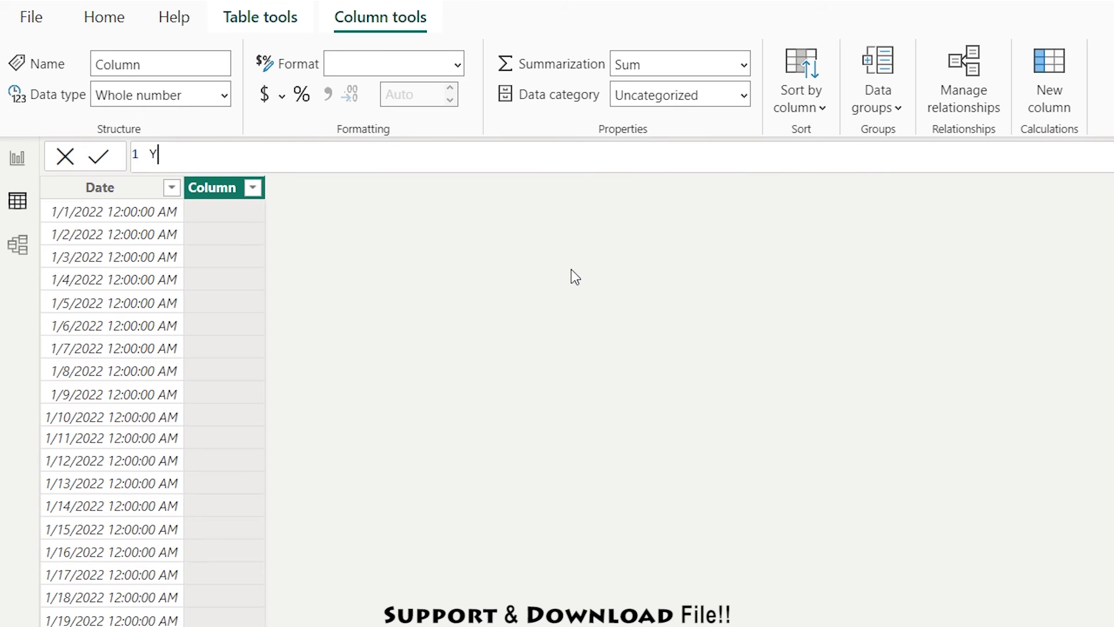
text(ear = year)
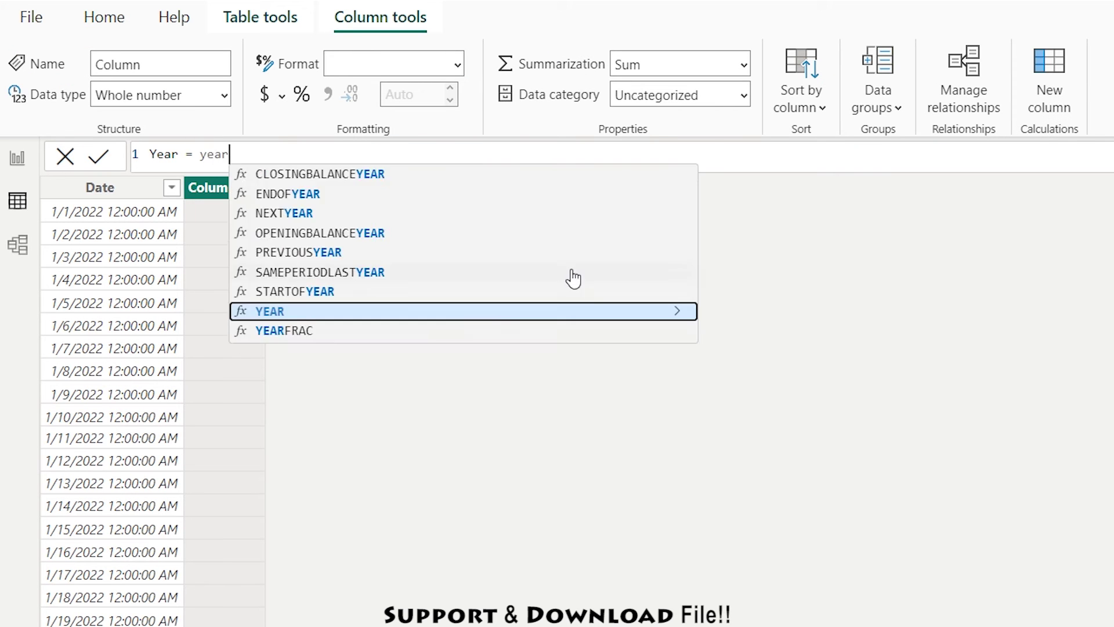
key(Tab)
text(calend)
key(Down)
key(Tab)
text(.)
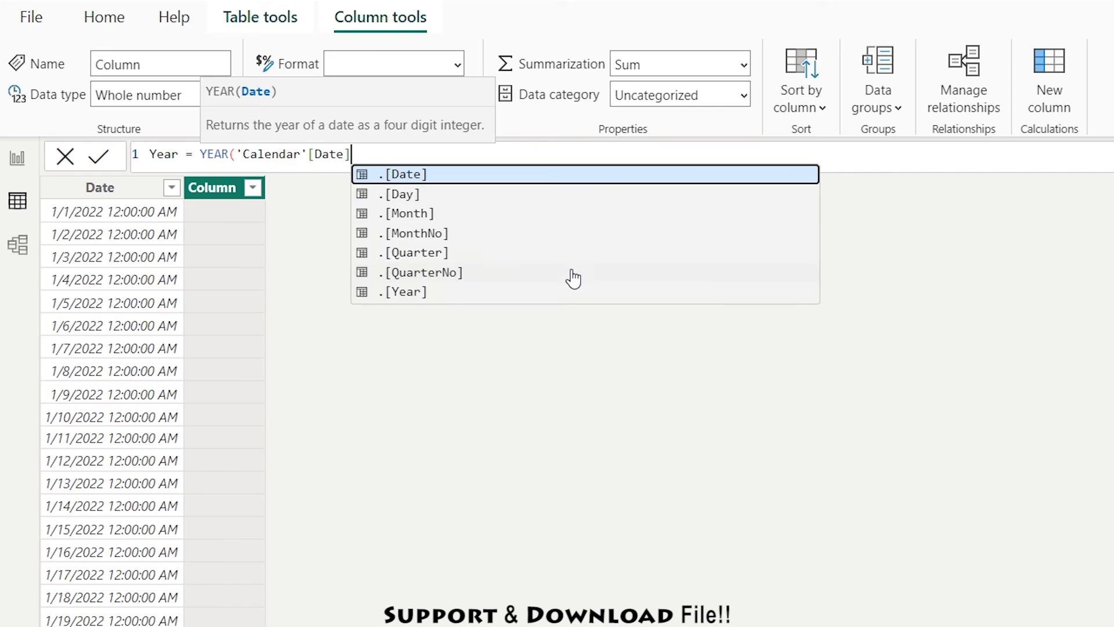
key(Tab)
text())
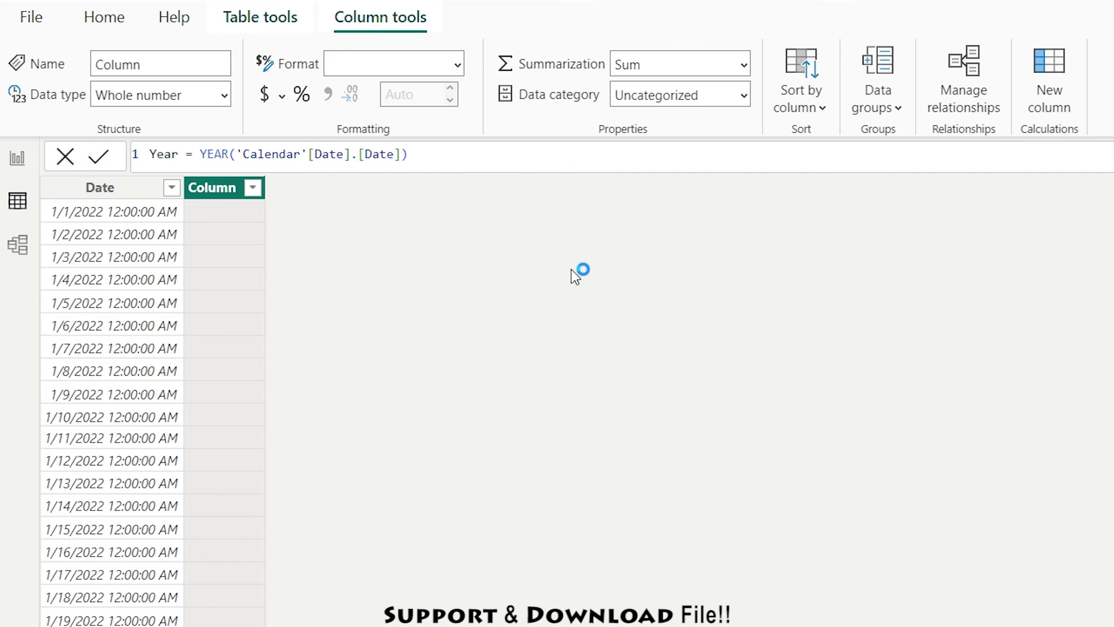
Add a calculated column to the Calendar table: Month = MONTH('Calendar'[Date].[Date])
click(1048, 92)
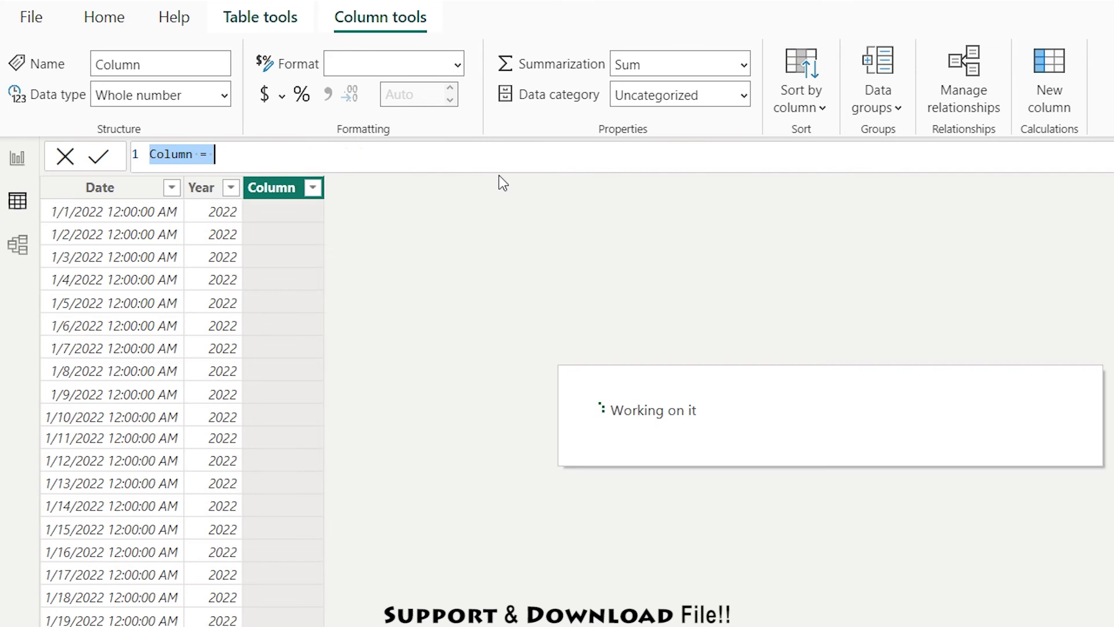
text(Month =MONTH()
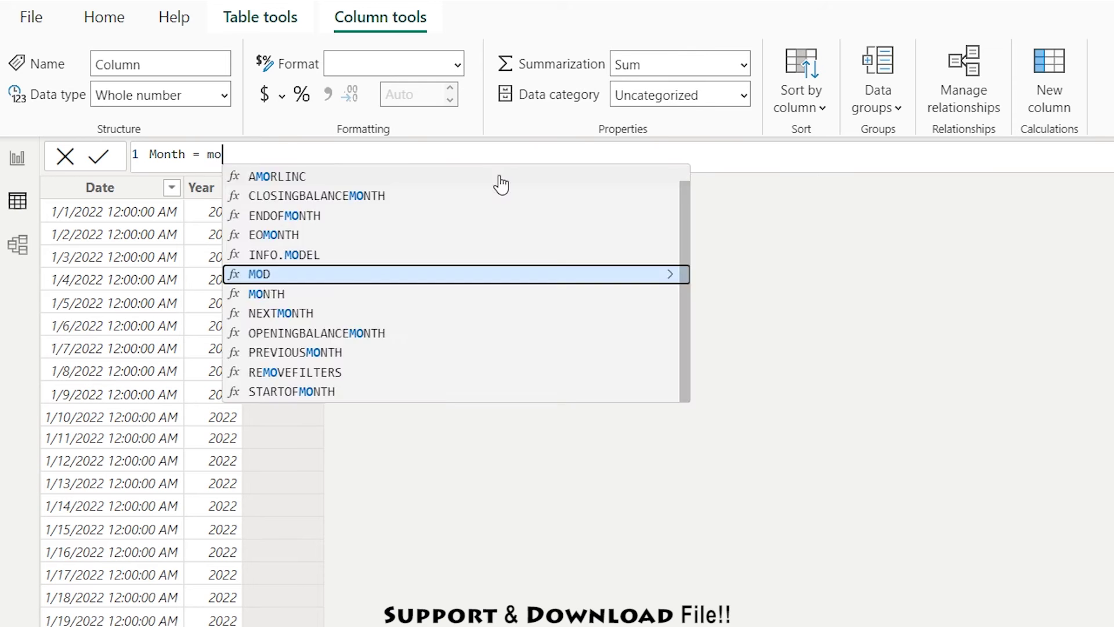
text(calen)
key(Down)
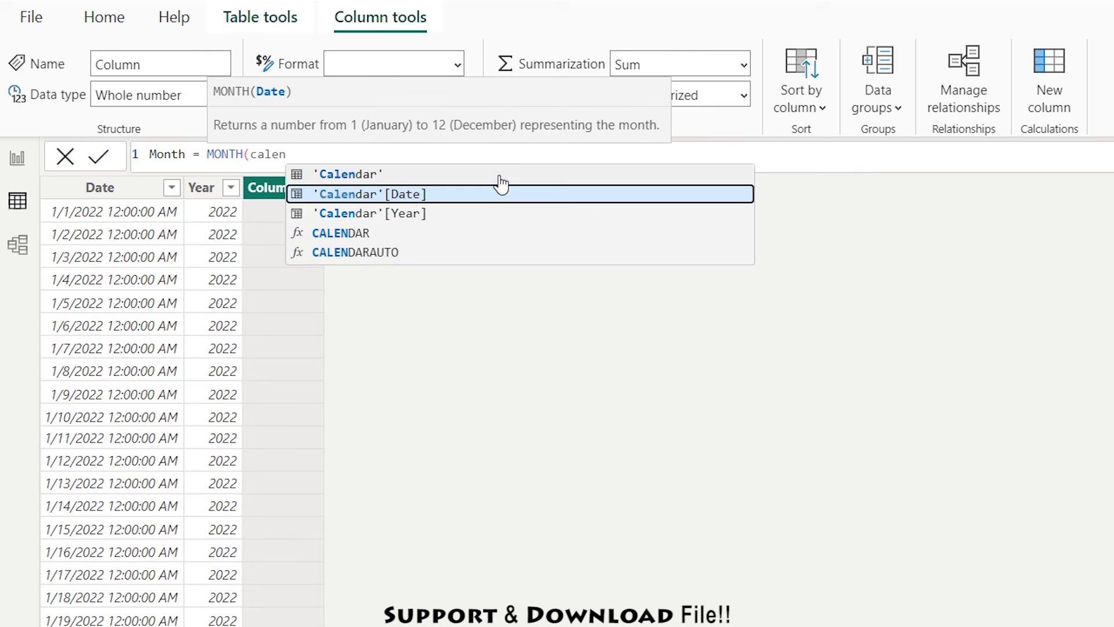
key(Tab)
text())
key(Return)
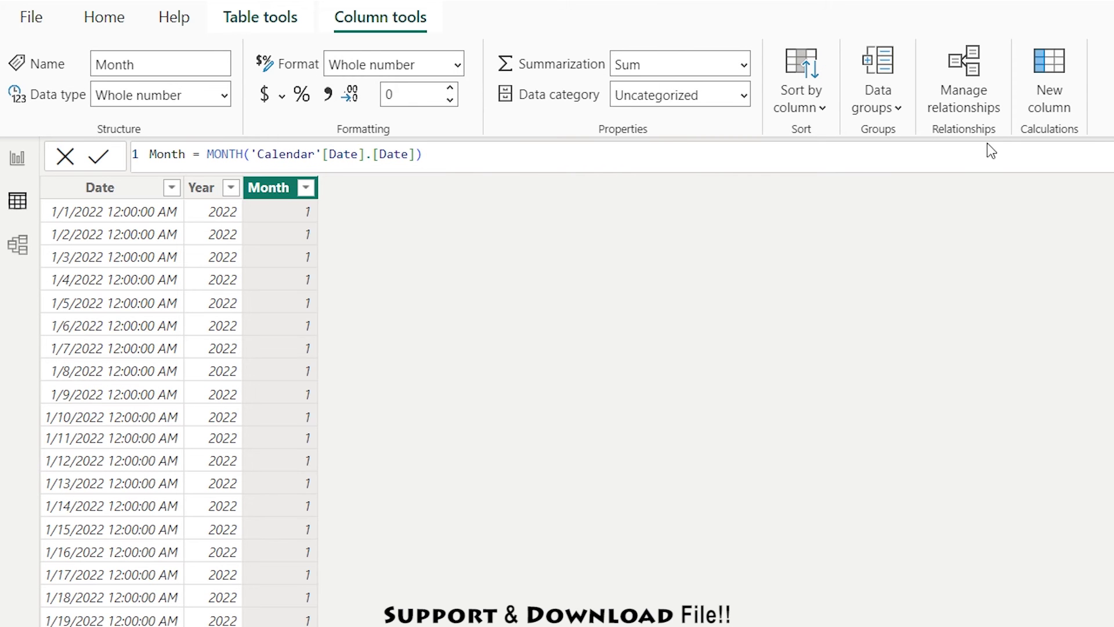
Add a calculated column to the Calendar table: Day = DAY('Calendar'[Date].[Date])
click(1049, 87)
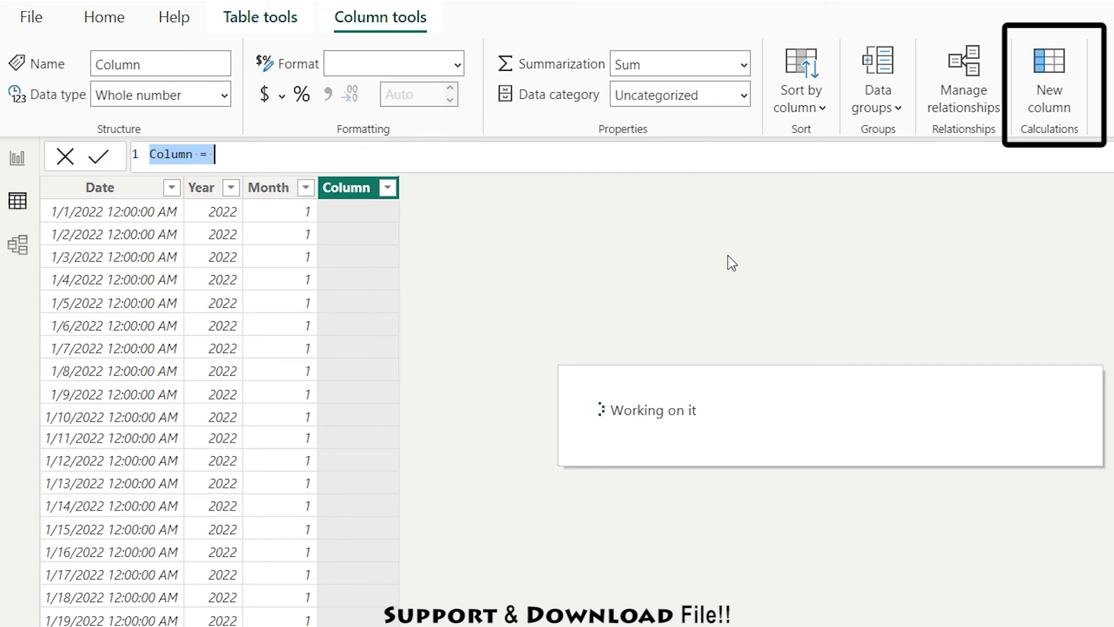
text(Day = DAY(calendar)
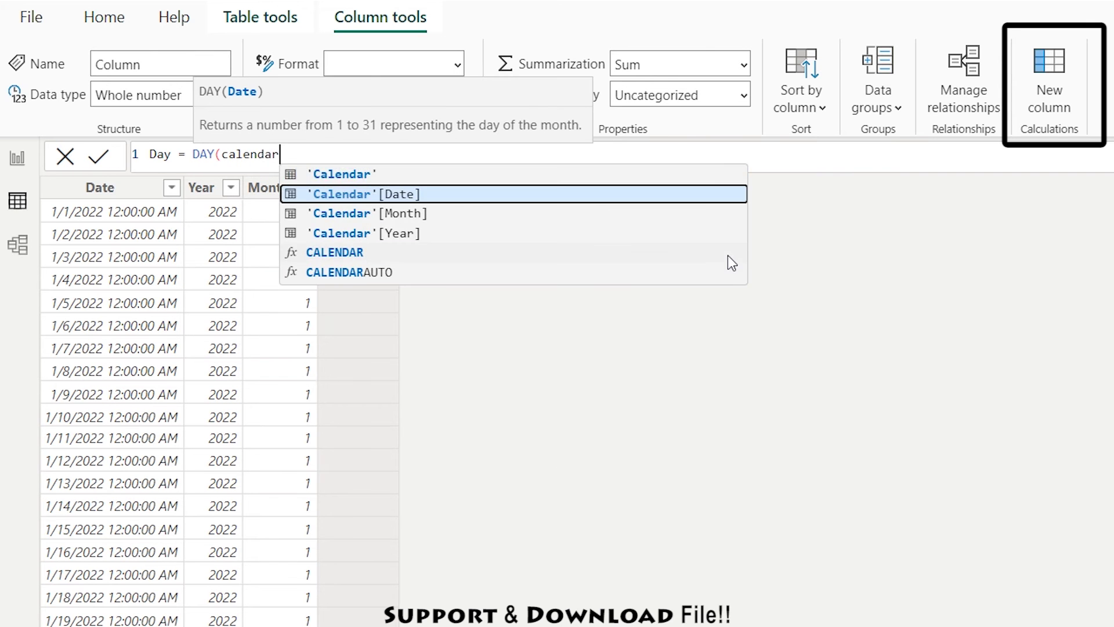
key(Tab)
text())
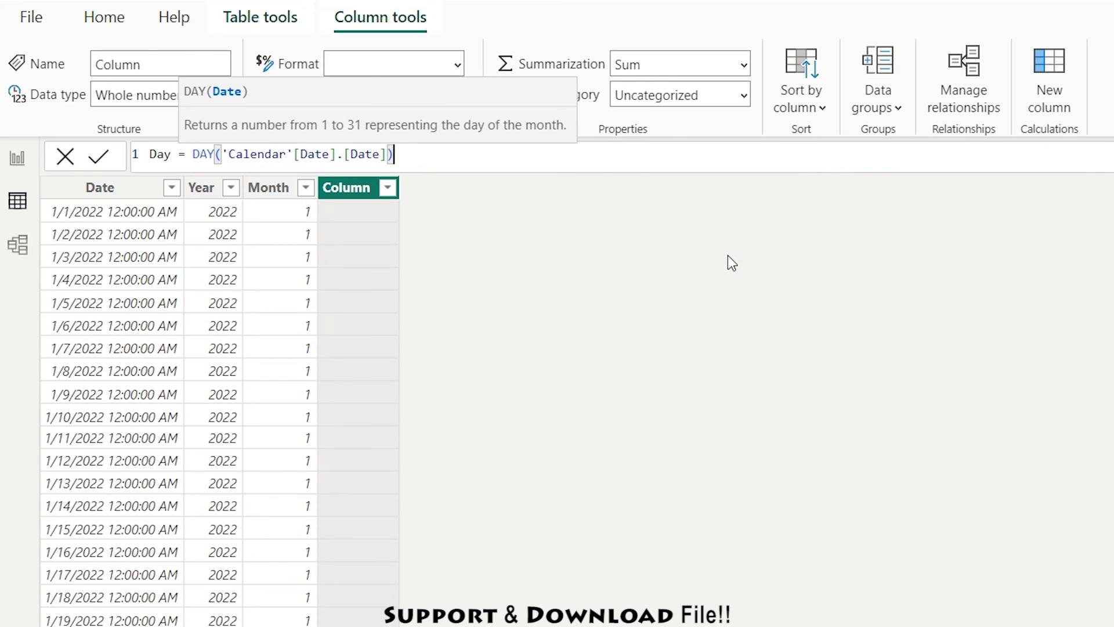
key(Return)
Try to add a Month_Year column to the Calendar table using FORMAT on 'Calendar'[Date].[Date] with the pattern yy_mmm
click(1046, 108)
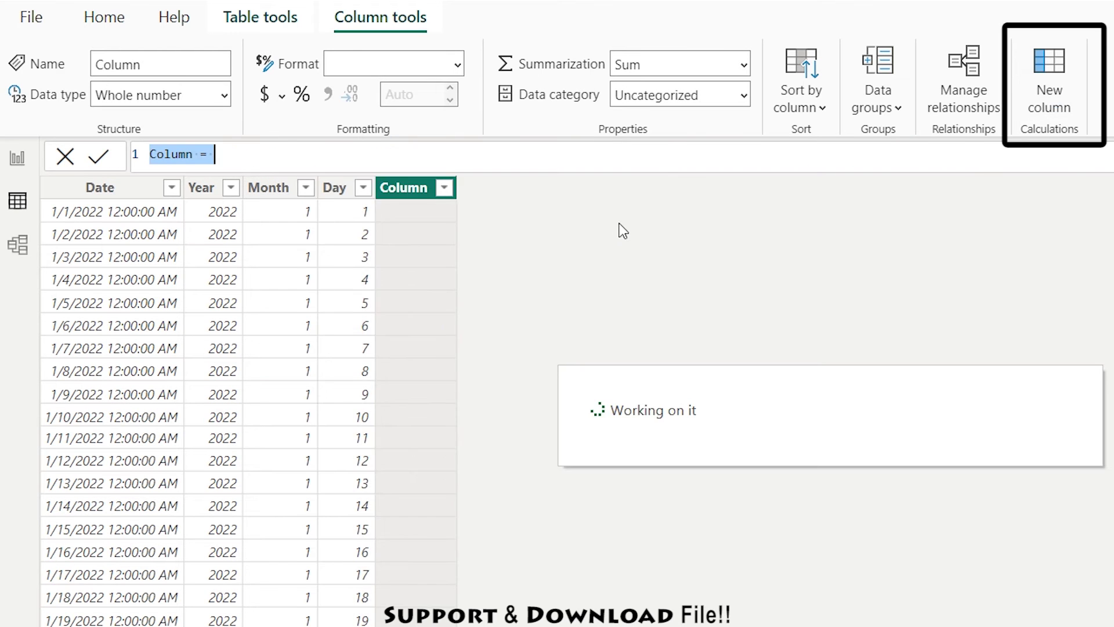
text(Month_)
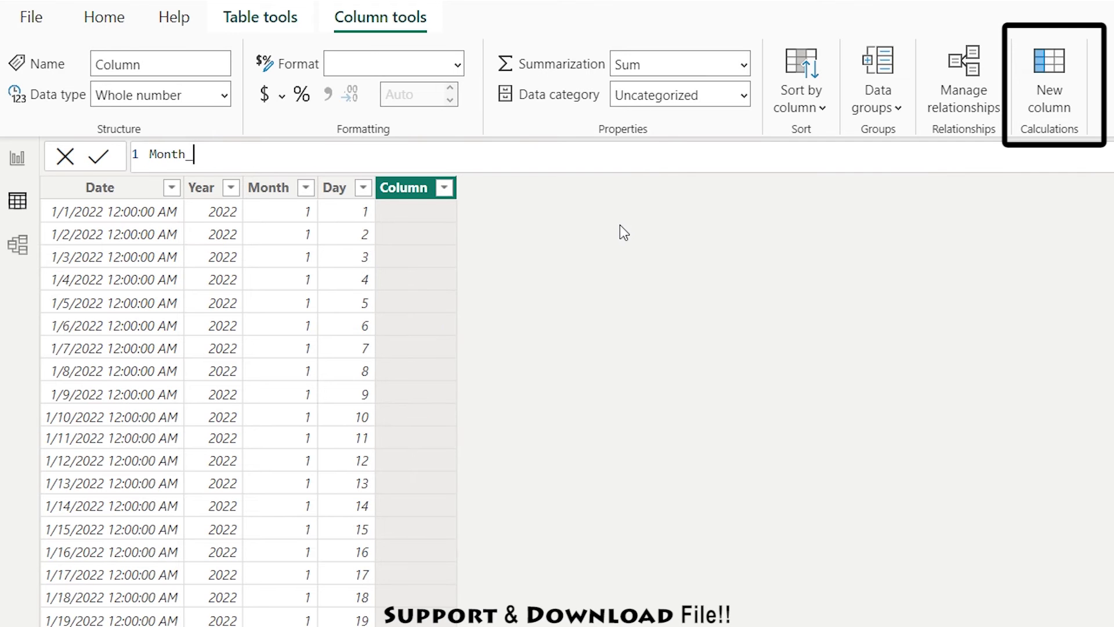
text(Year = format('Calendar'[Date])
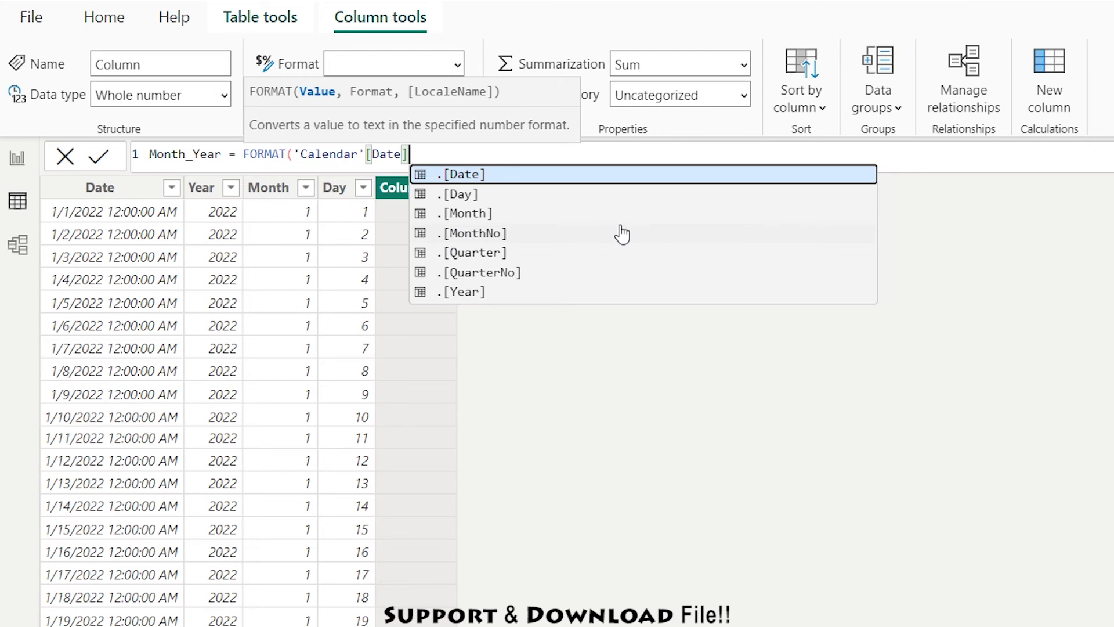
key(Tab)
text(,")
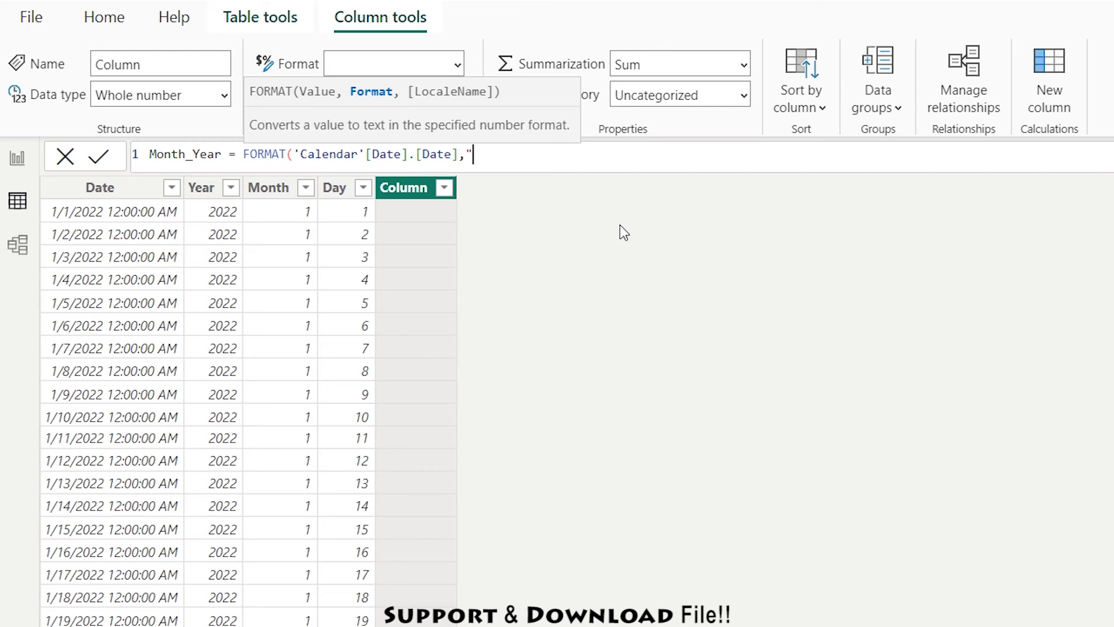
text(yy_mmm))
key(Return)
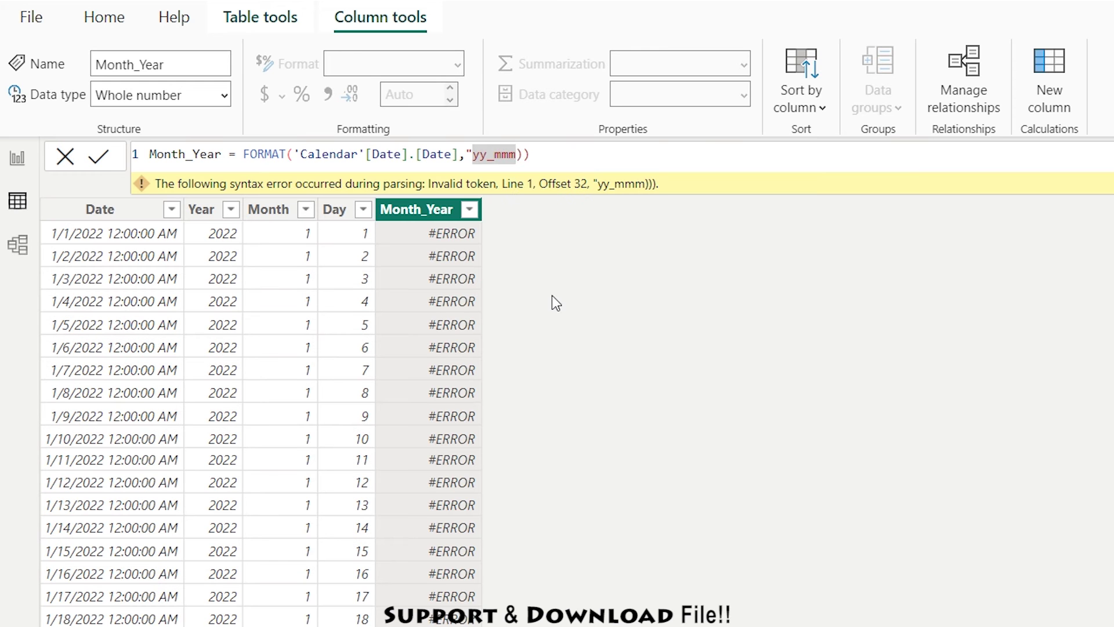
Correct the Month_Year column's formula to FORMAT('Calendar'[Date].[Date],"yy_mmm")
text(")
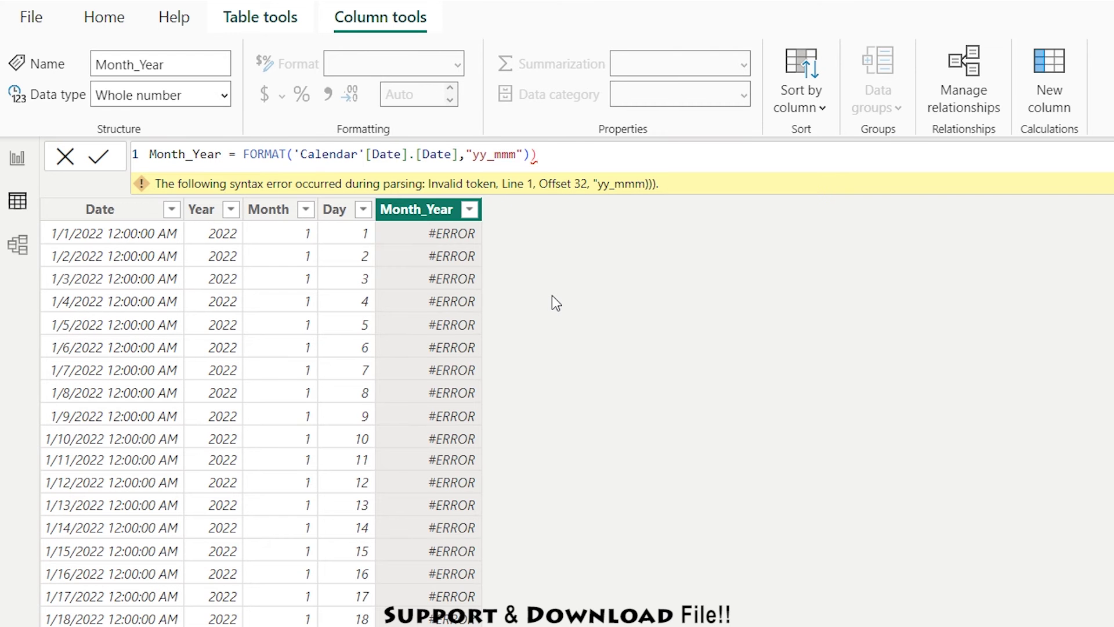
key(Delete)
key(Return)
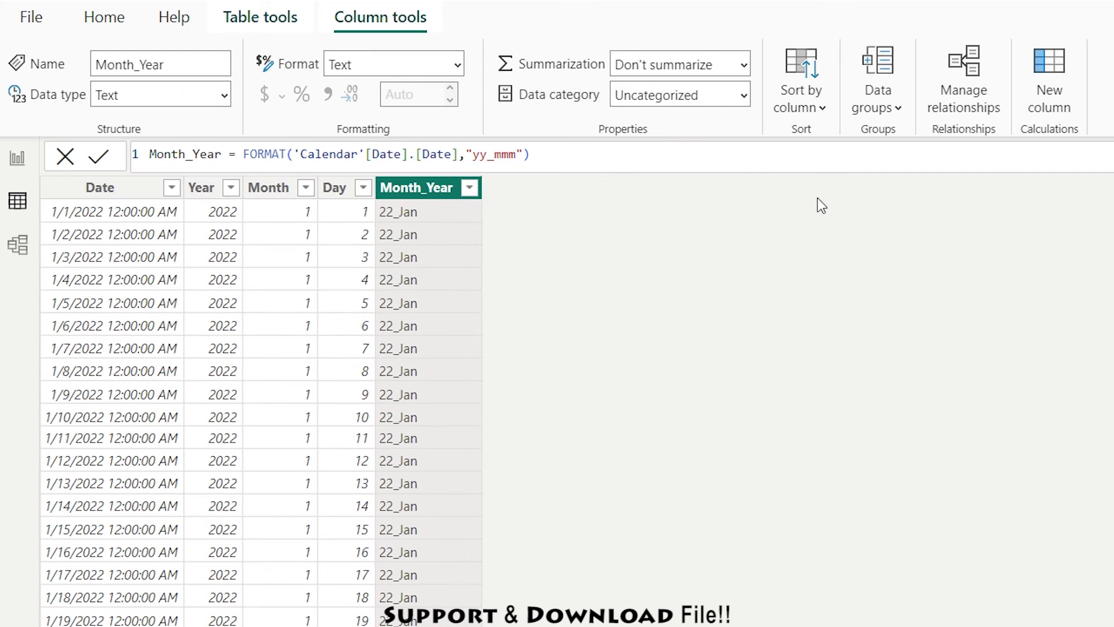
Add a calculated column to the Calendar table: Day_Name = FORMAT('Calendar'[Date].[Date],"DDD")
click(1049, 75)
text(D)
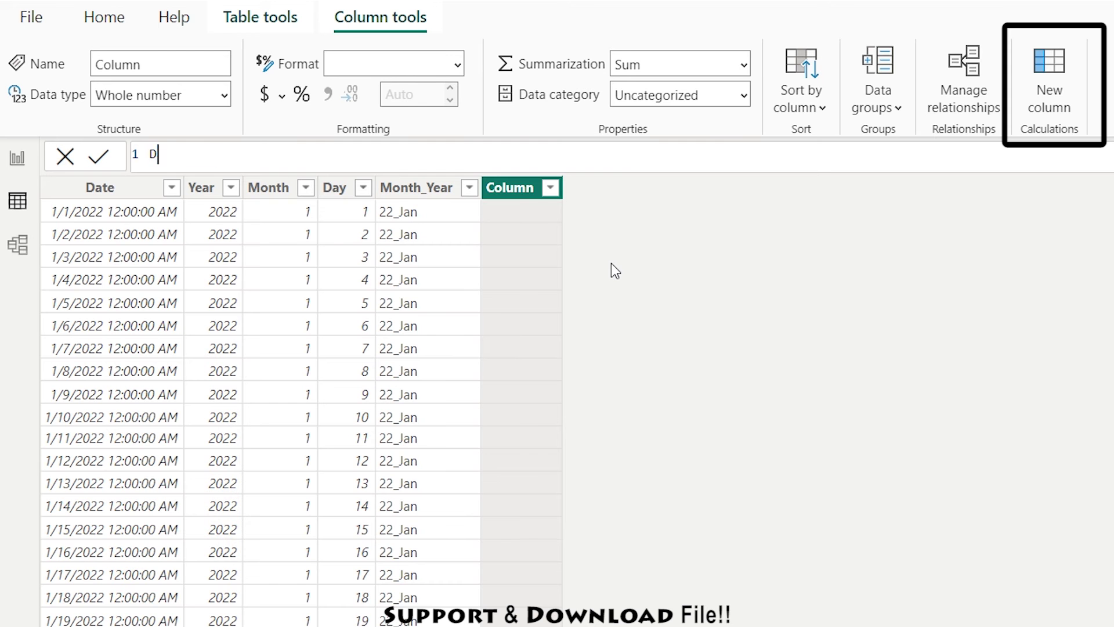
text(ay_Name = forma)
key(Tab)
text('calend)
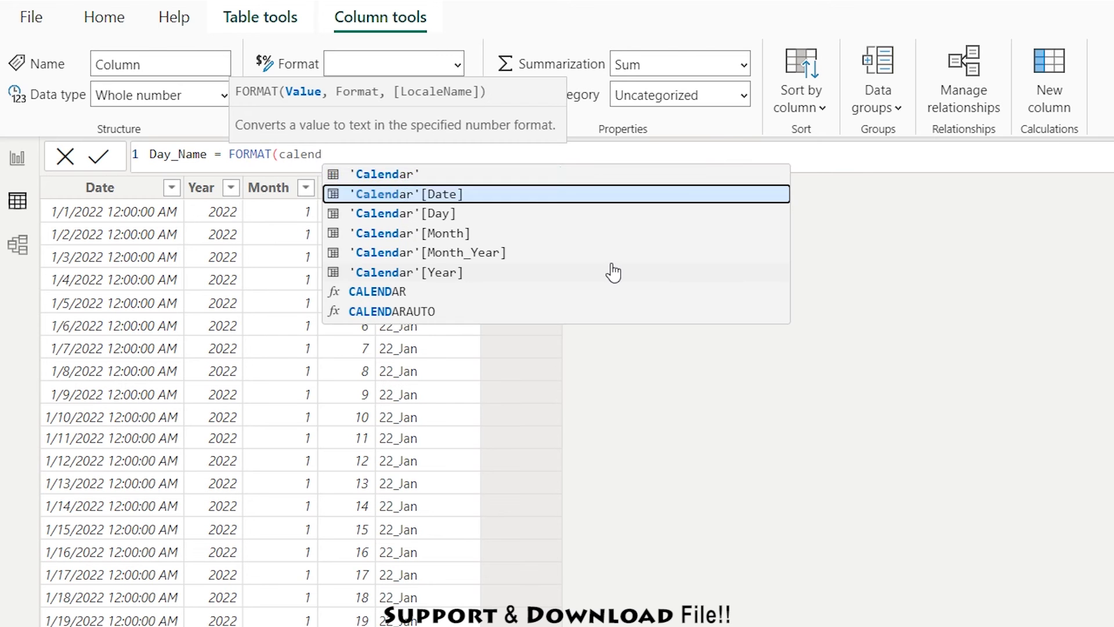
key(Tab)
text(.[Date],")
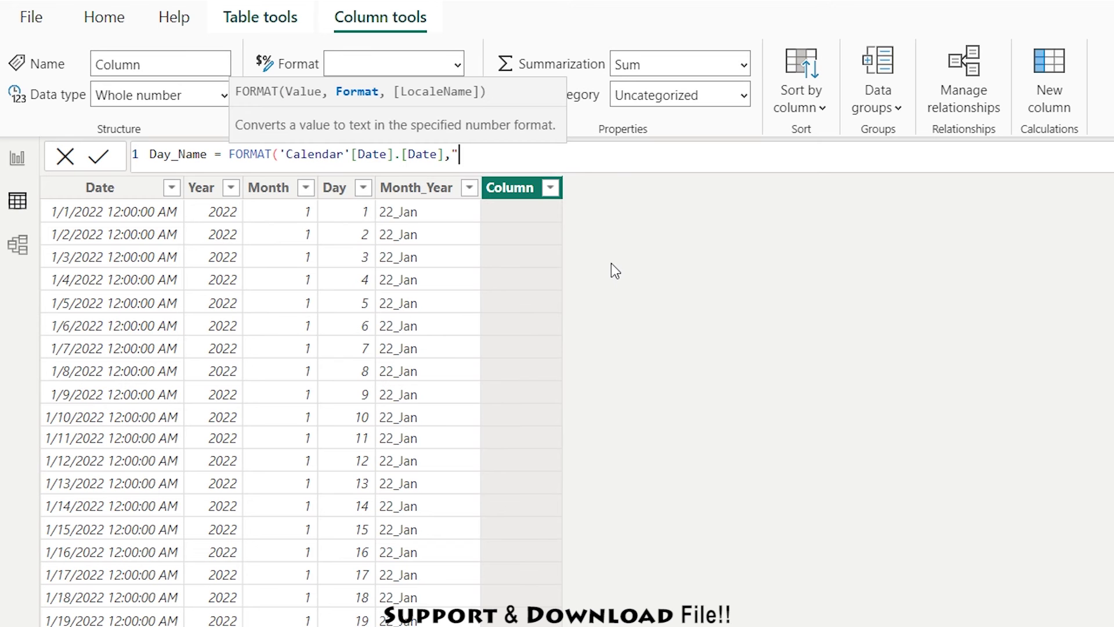
text(DDD"))
key(Return)
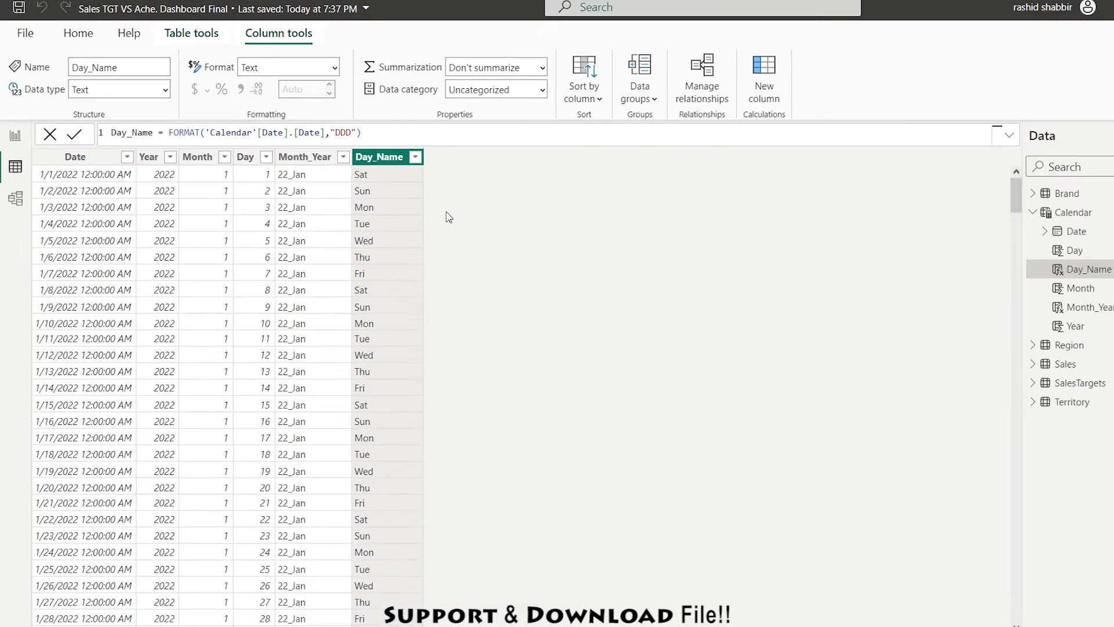
Arrange the model diagram with Brand, Territory and Region stacked on one side, SalesTargets and Sales in the middle, and Calendar beyond them
click(16, 198)
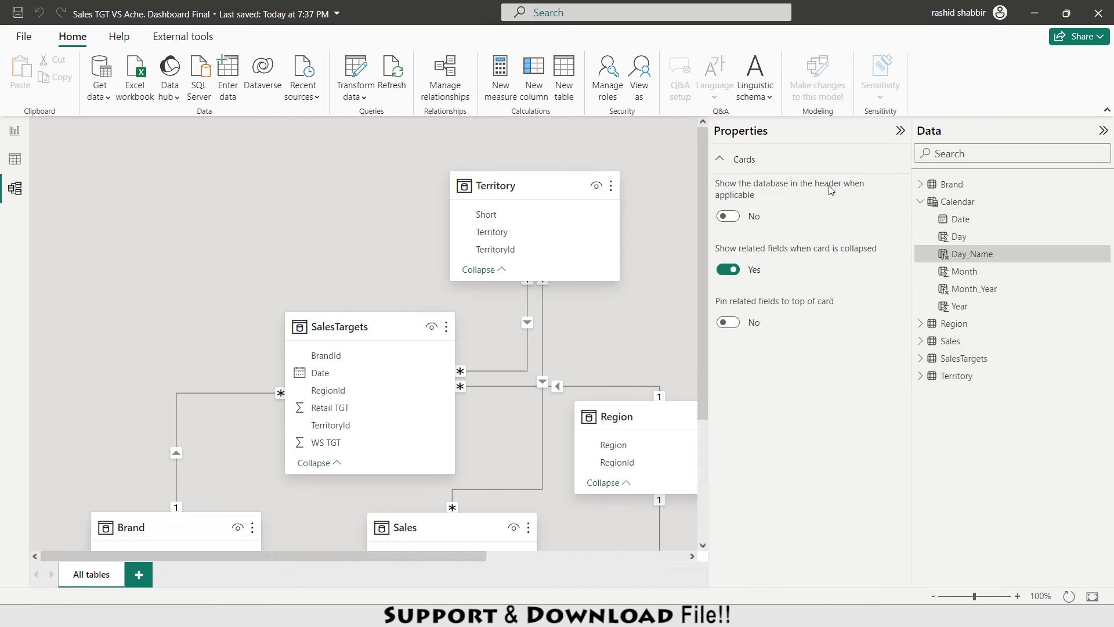
mouse_move(134, 180)
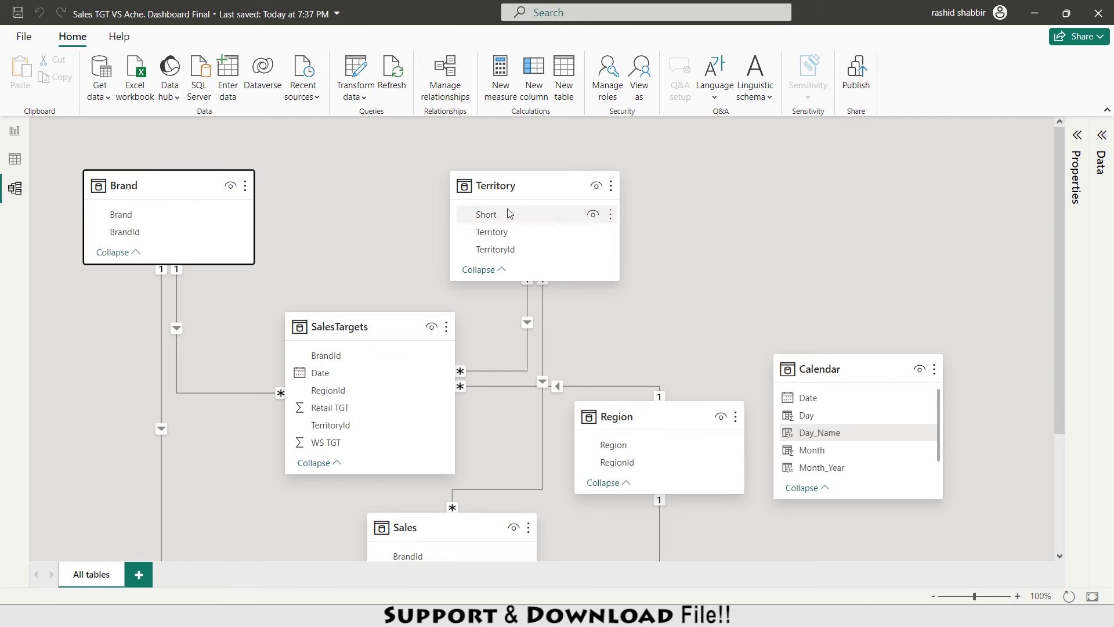
drag(517, 190, 134, 300)
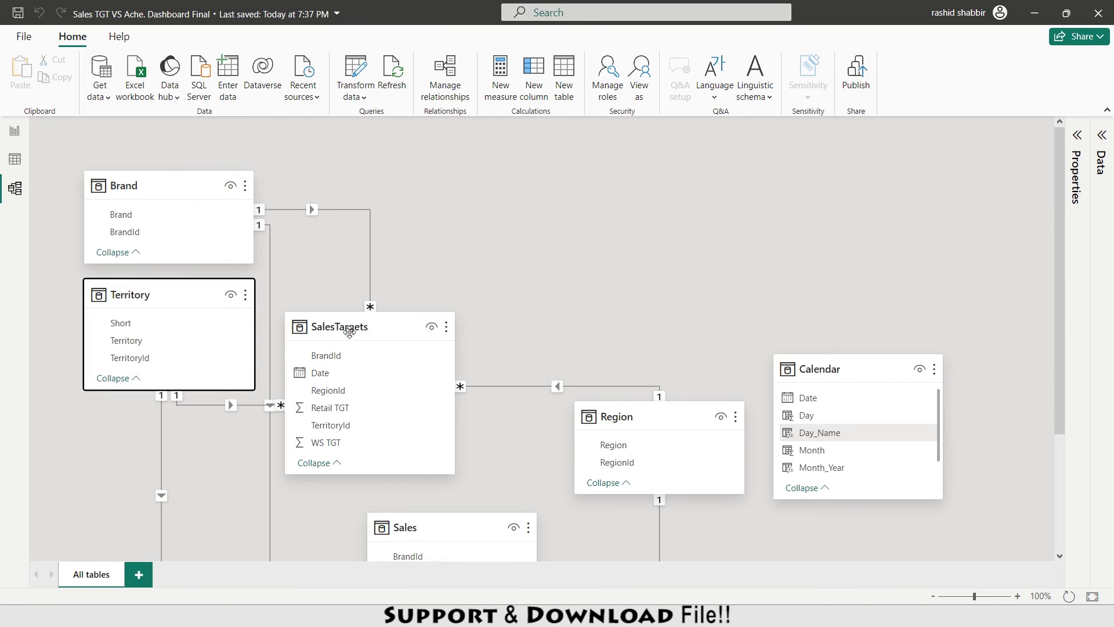
drag(348, 330, 427, 204)
drag(430, 528, 615, 203)
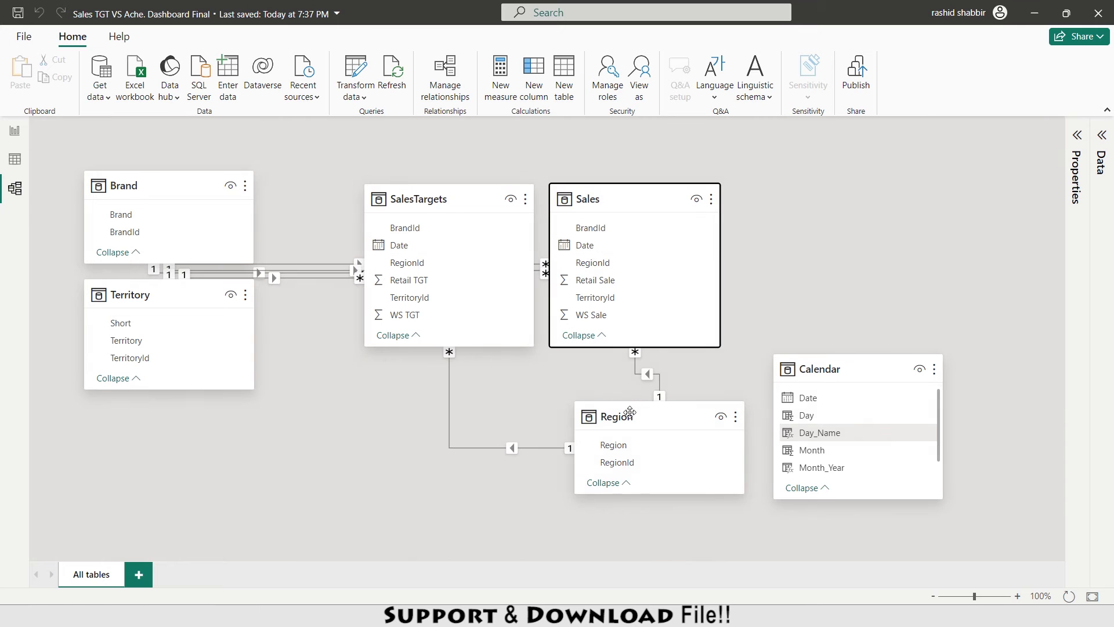
drag(629, 413, 139, 438)
drag(829, 370, 835, 222)
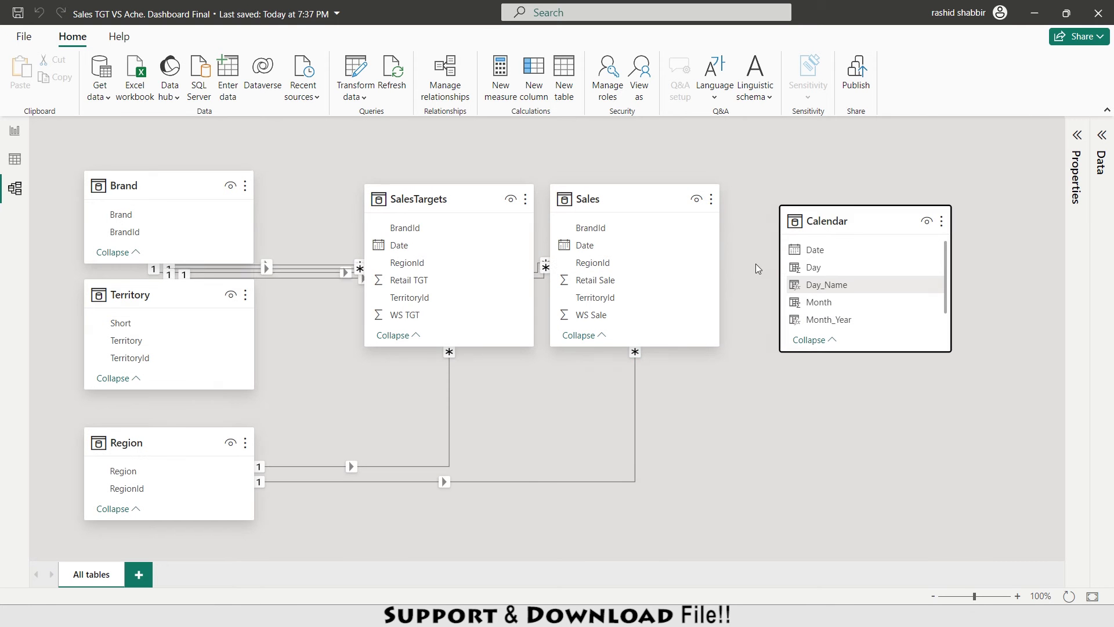
Relate Calendar's Date to the Date columns of Sales and SalesTargets, and space the Territory table evenly between Brand and Region
drag(823, 260, 589, 245)
drag(812, 250, 426, 253)
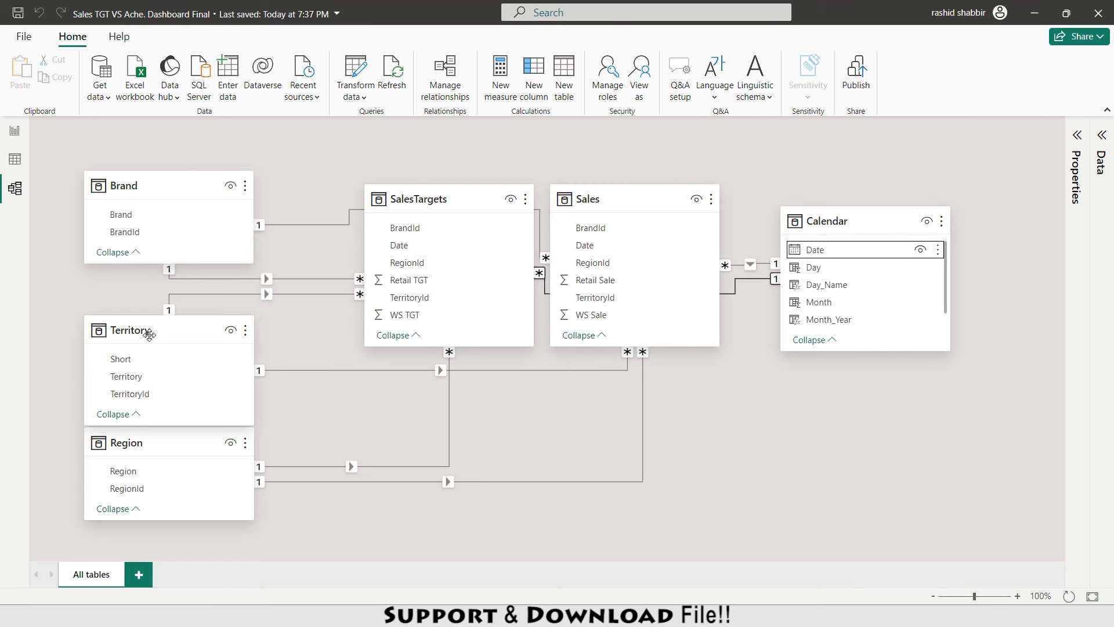
drag(149, 331, 150, 309)
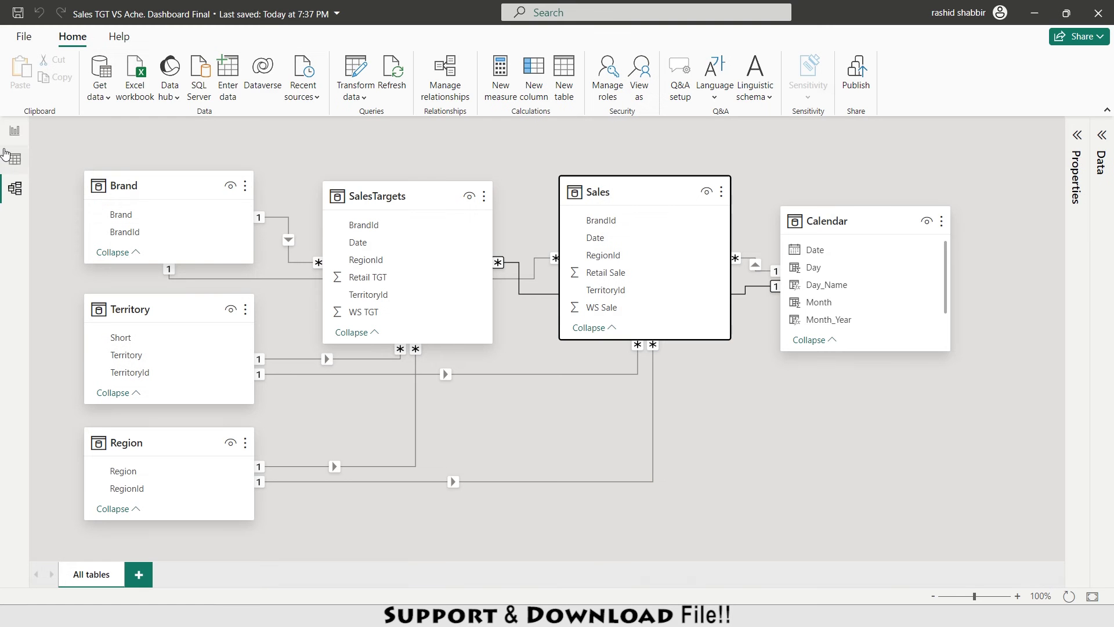
Create and load an empty table named Calculations from the report view
click(14, 131)
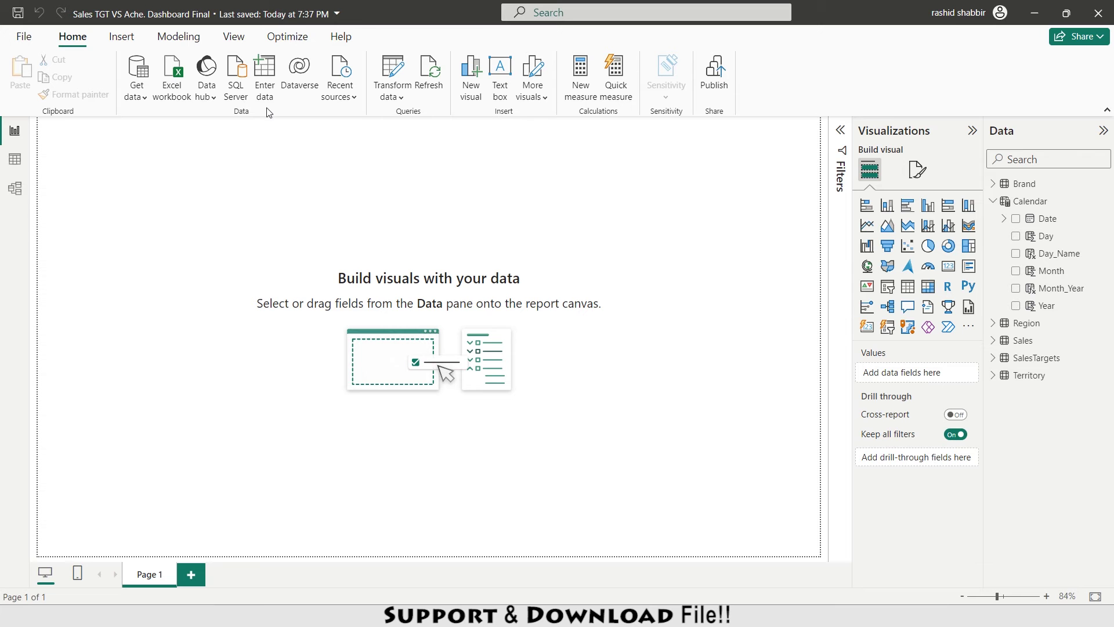
click(266, 74)
text(culations)
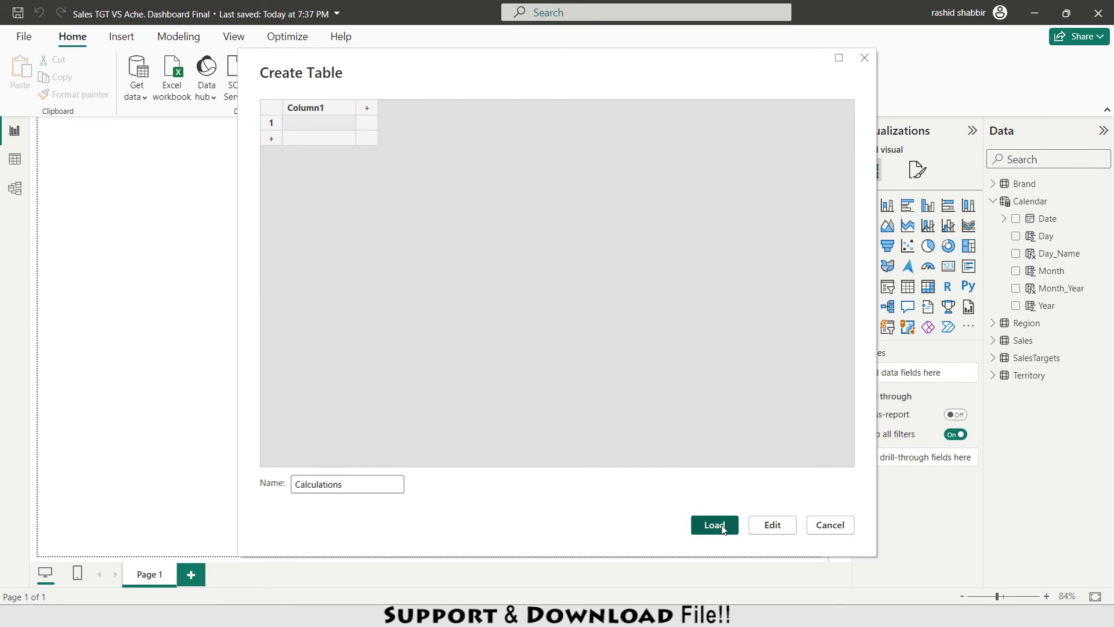
click(714, 524)
Add a measure to the Calculations table, Sales = SUMX(Sales, Sales[Retail Sale] + Sales[WS Sale]), and format it with 1 decimal place
right_click(1027, 201)
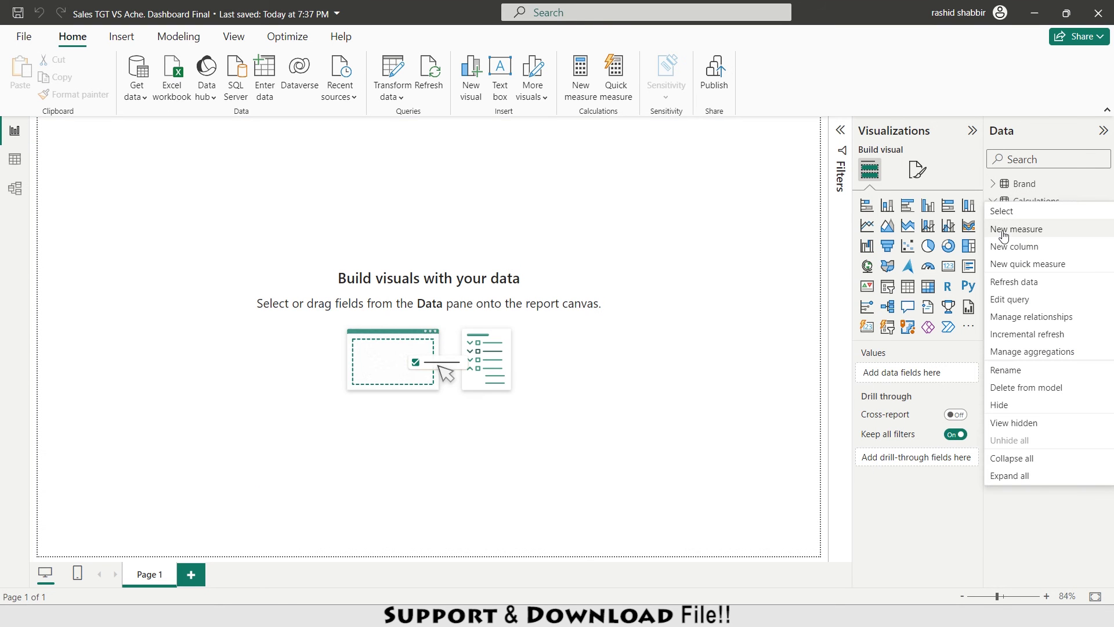
click(1004, 228)
text(Sales = )
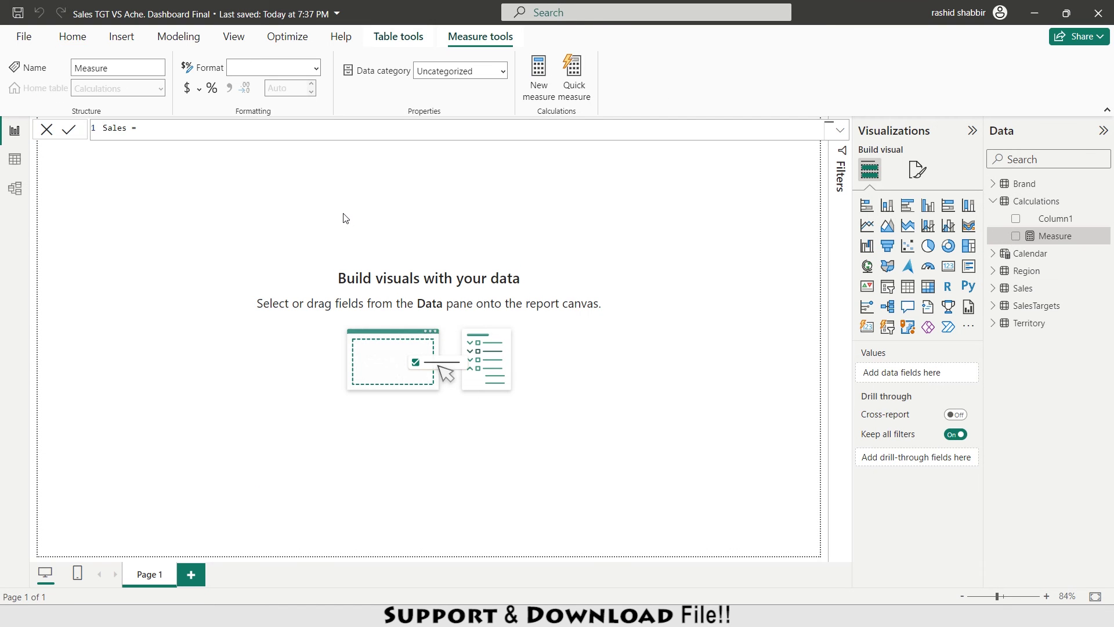
text(SUMX()
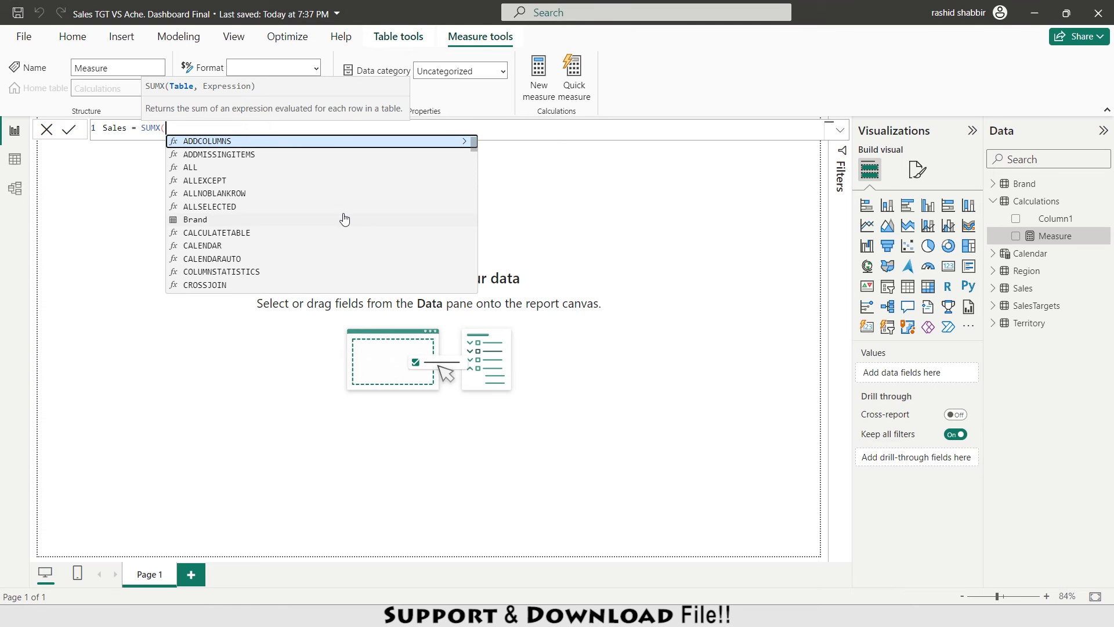
text(sales)
key(Tab)
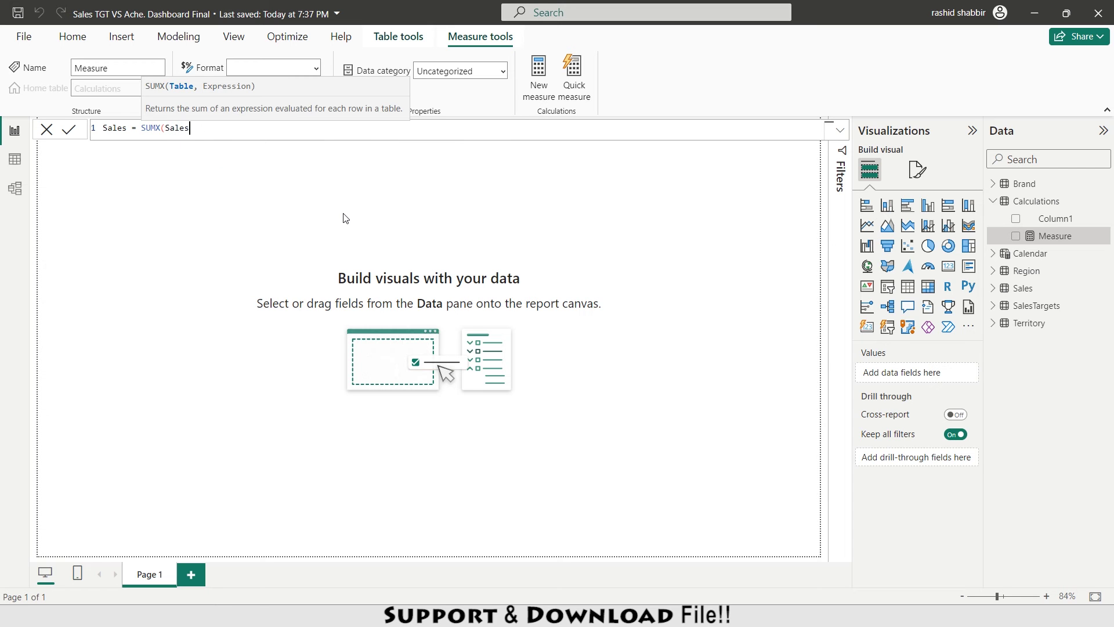
text(,)
key(shift+Return)
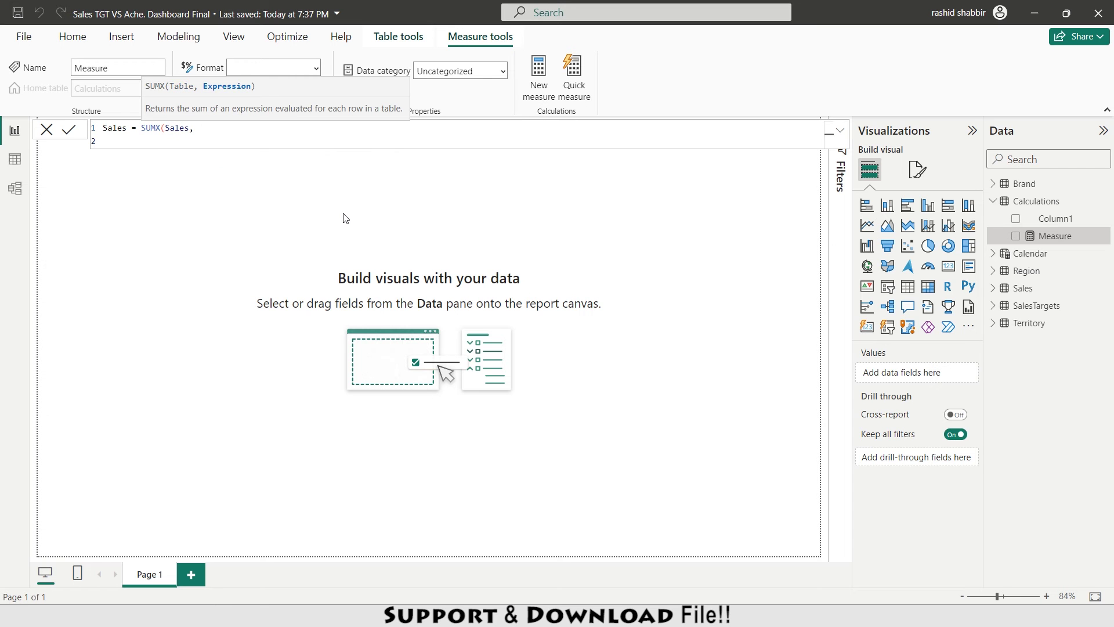
text(ret)
key(Tab)
text(+ w)
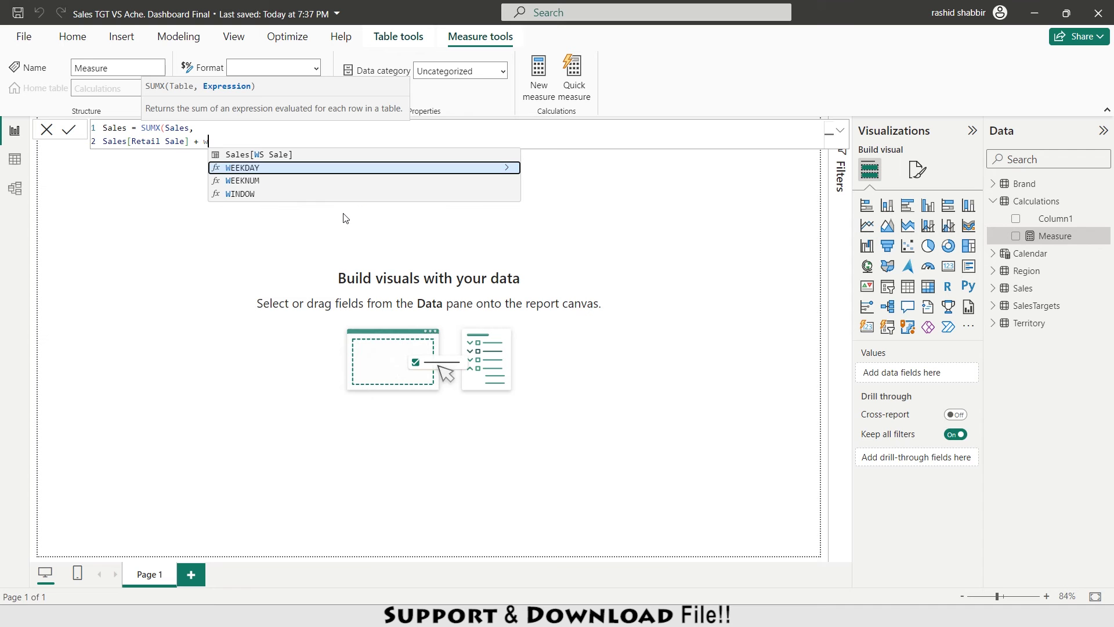
key(BackSpace)
text(sa)
key(Tab)
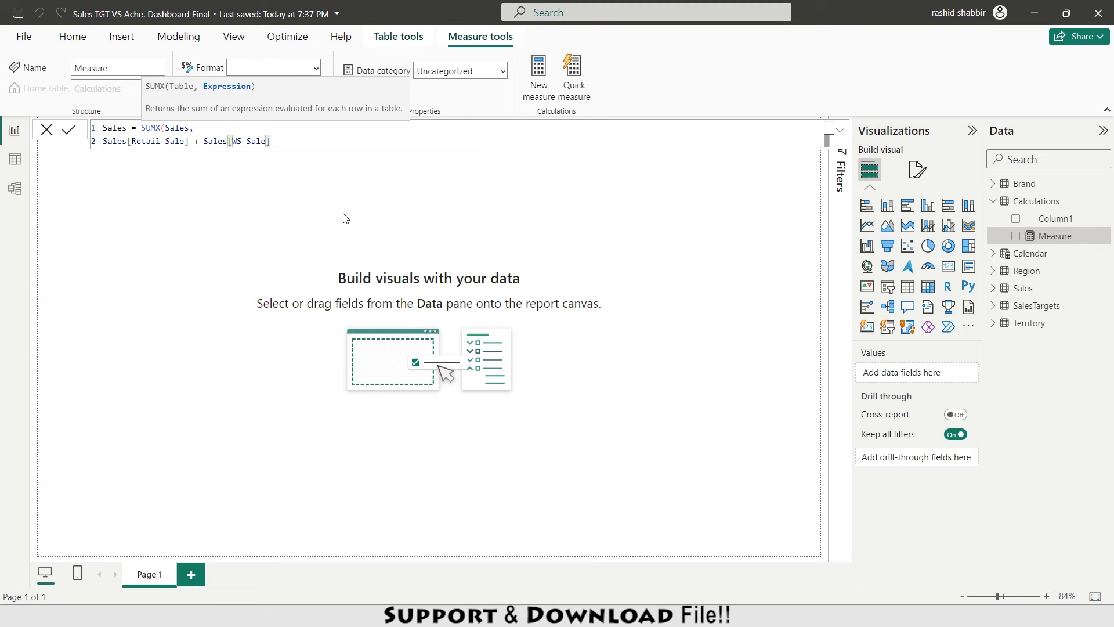
text())
key(Return)
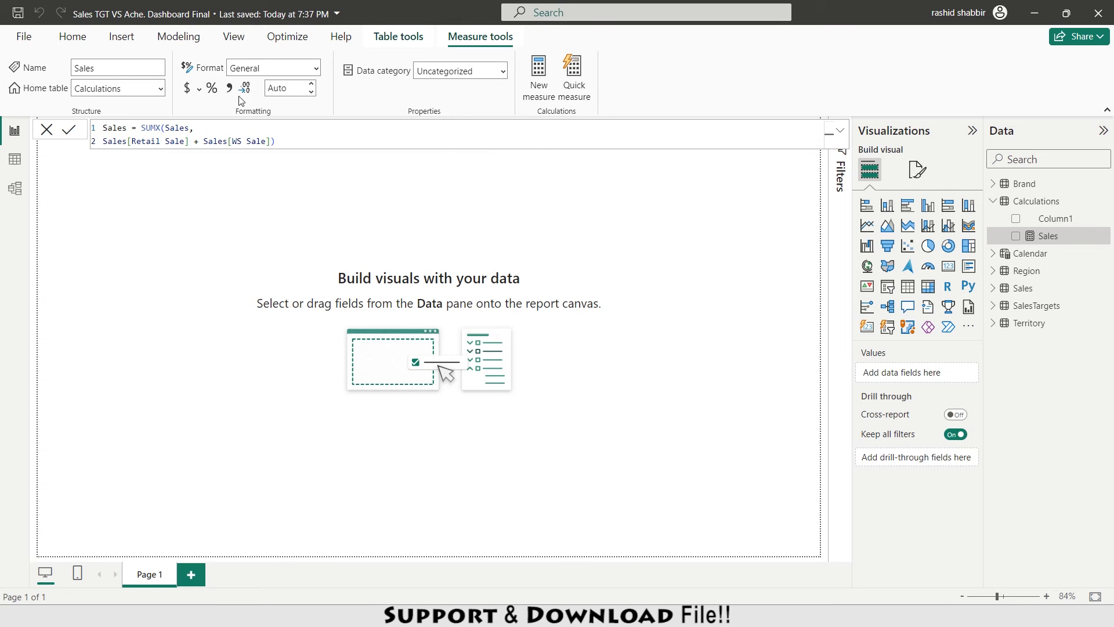
text(1)
key(Return)
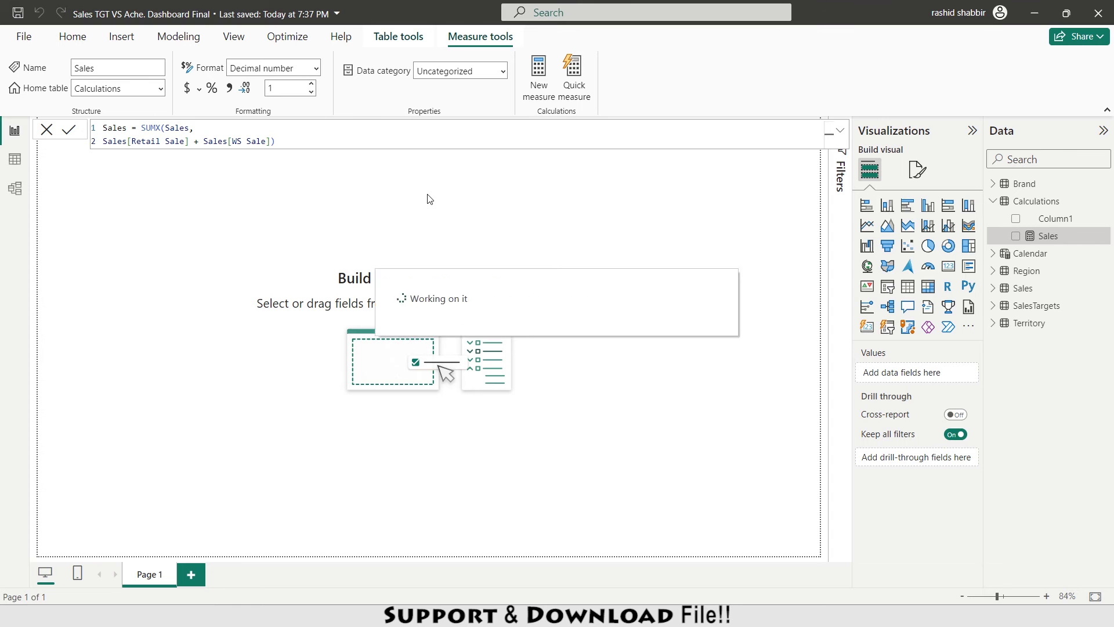
Add a measure to the Calculations table, Target = SUMX(SalesTargets, SalesTargets[Retail TGT] + SalesTargets[WS TGT]), and format it with 1 decimal place
right_click(1101, 200)
click(1050, 222)
text(T)
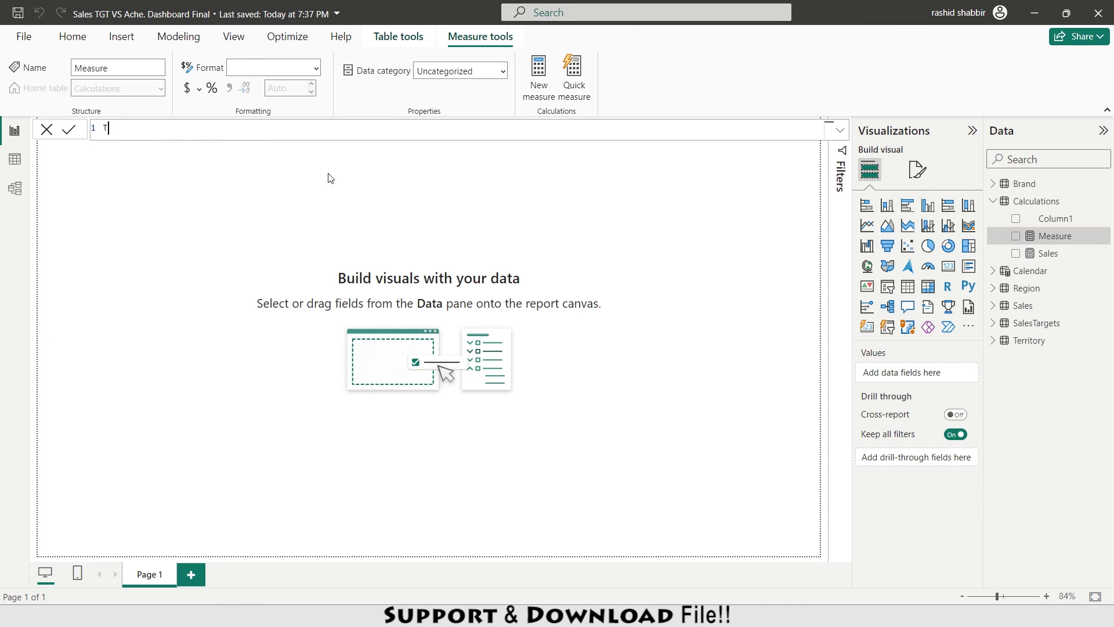
text(arget = SUMX()
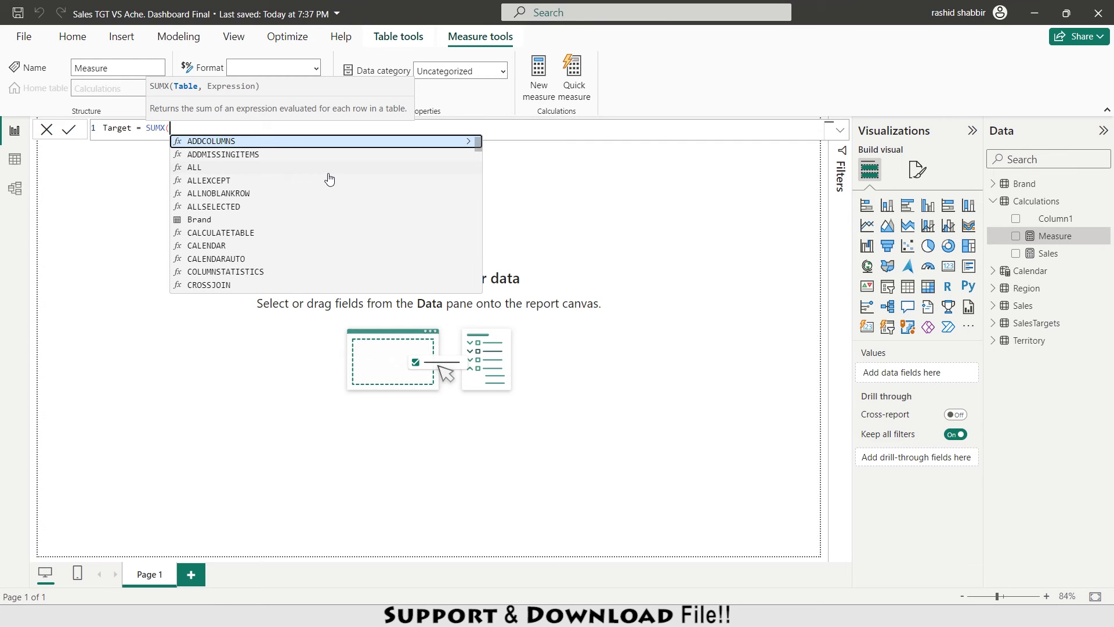
text(SalesTargets)
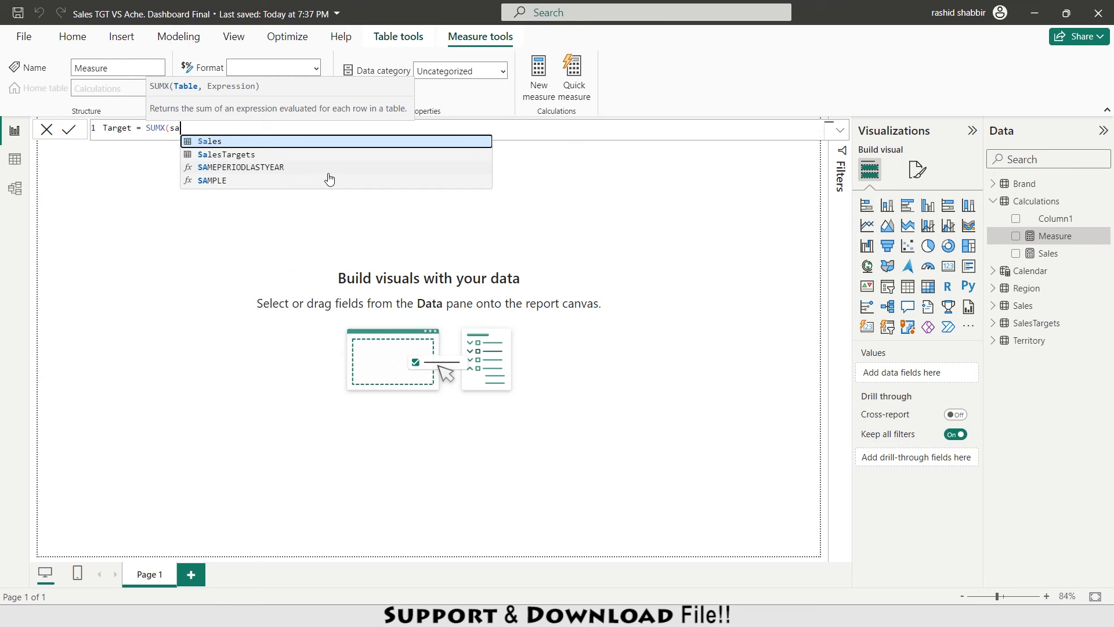
text(,)
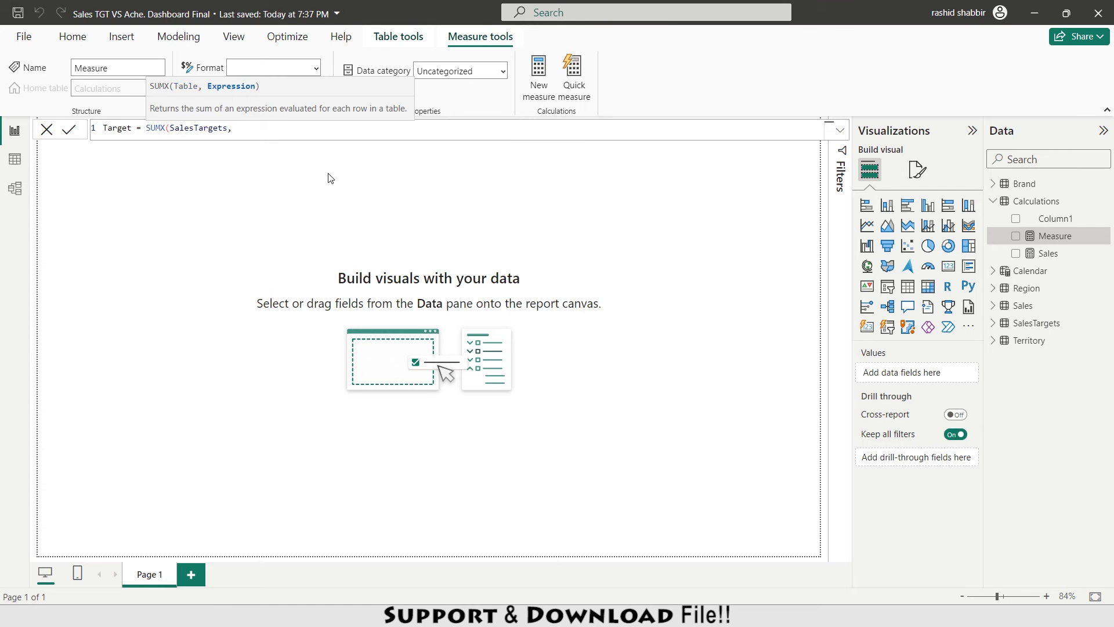
key(shift+Return)
text(r)
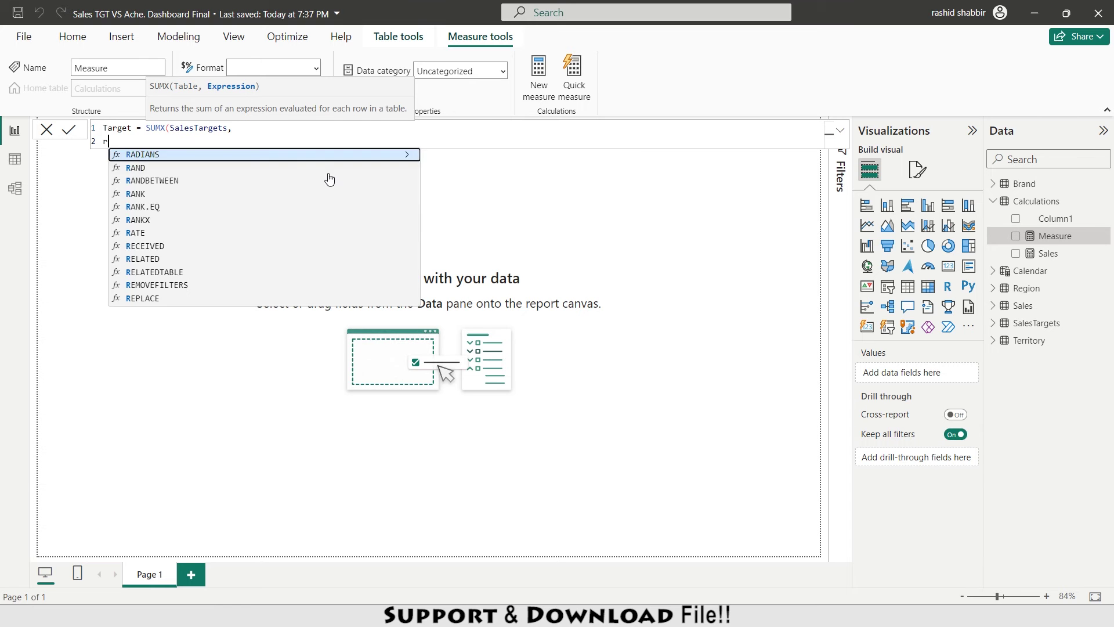
text(etai)
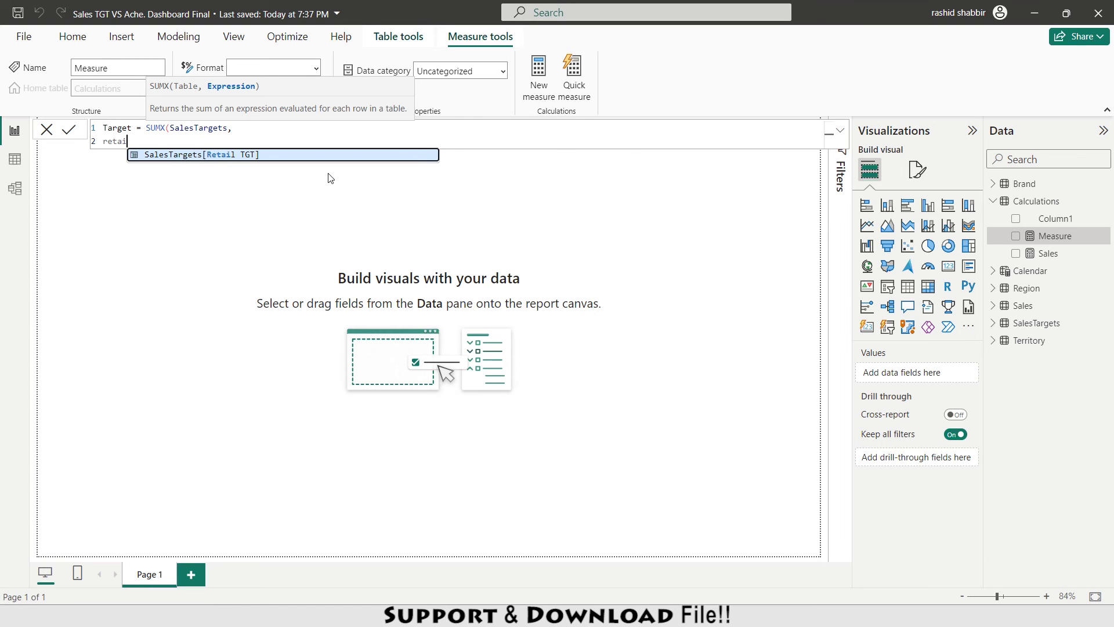
key(Tab)
text(+ ws)
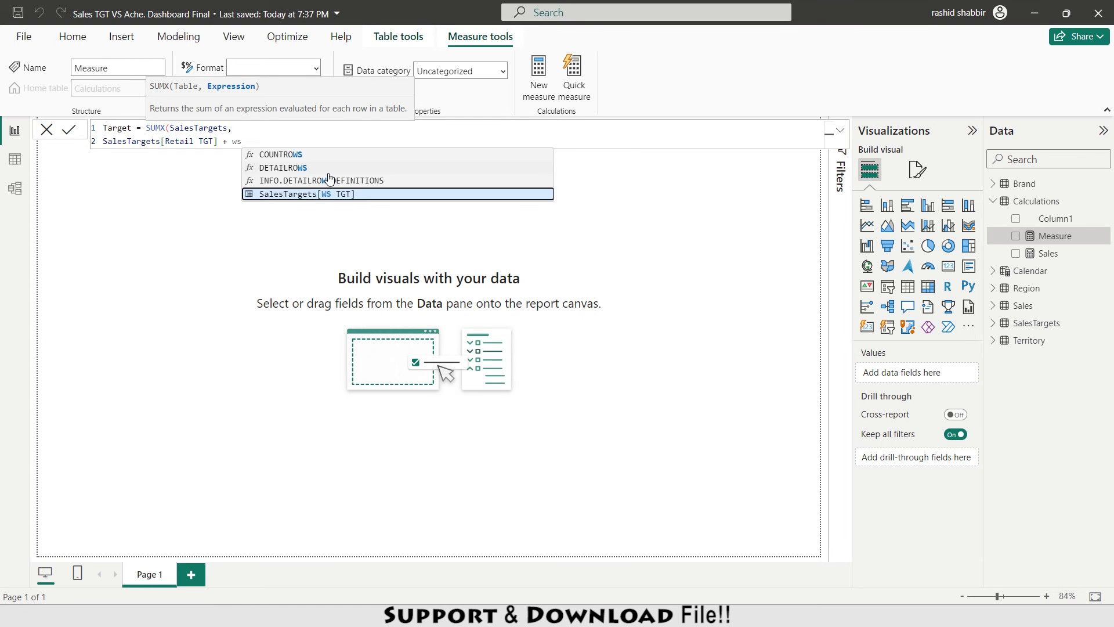
key(Tab)
text())
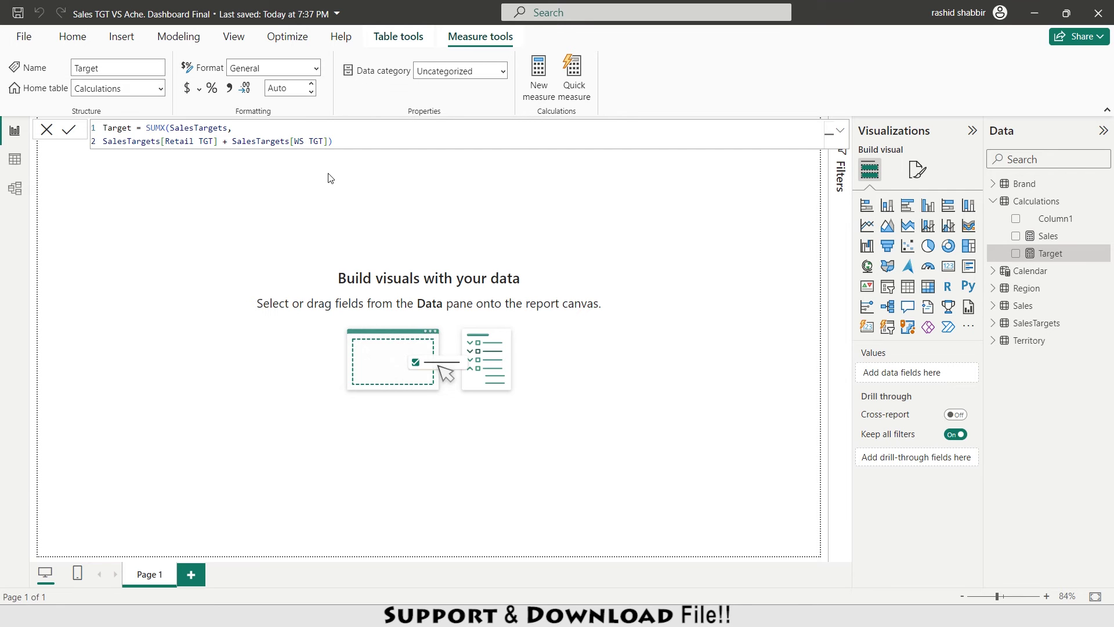
click(284, 87)
Add a measure to the Calculations table, % Ach = [Sales]/[Target], and format it as a percentage with 0 decimal places
click(1100, 200)
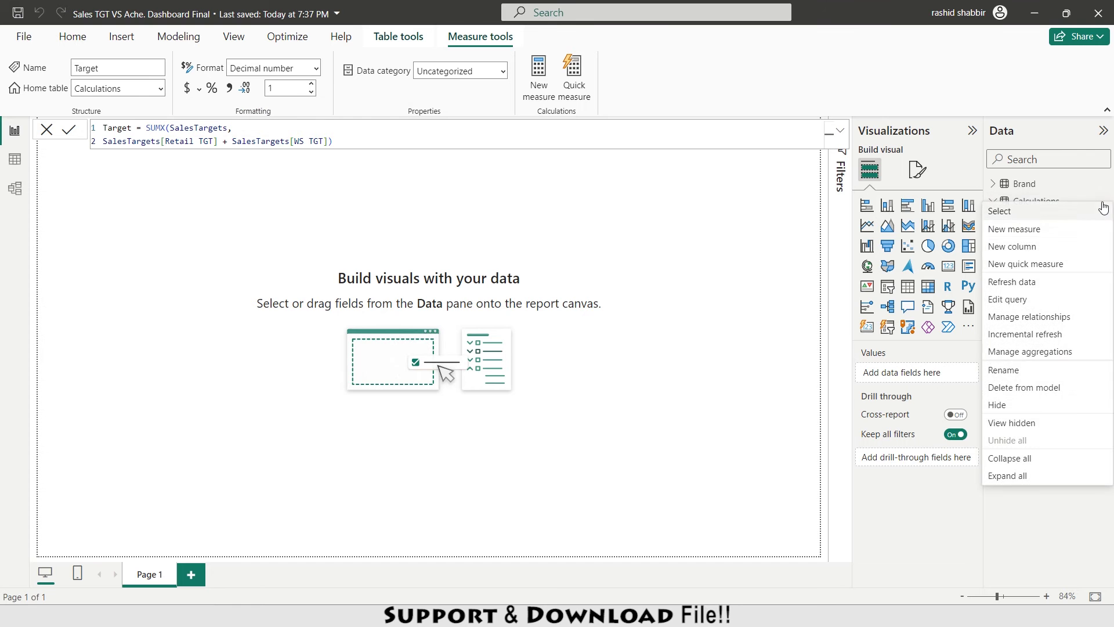
click(1013, 230)
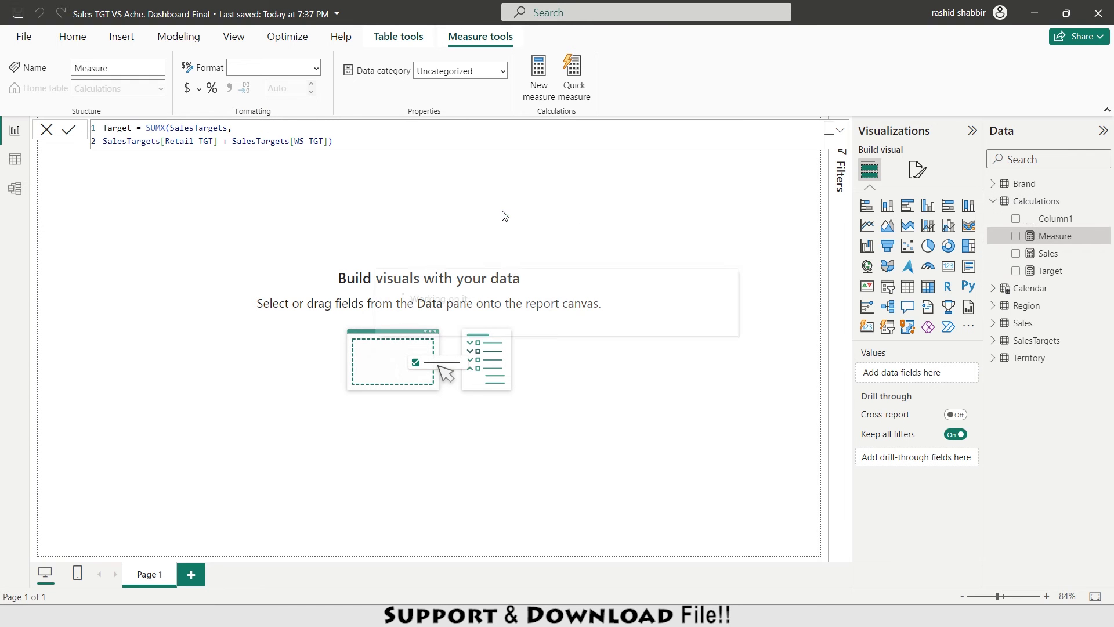
text(%Ach =)
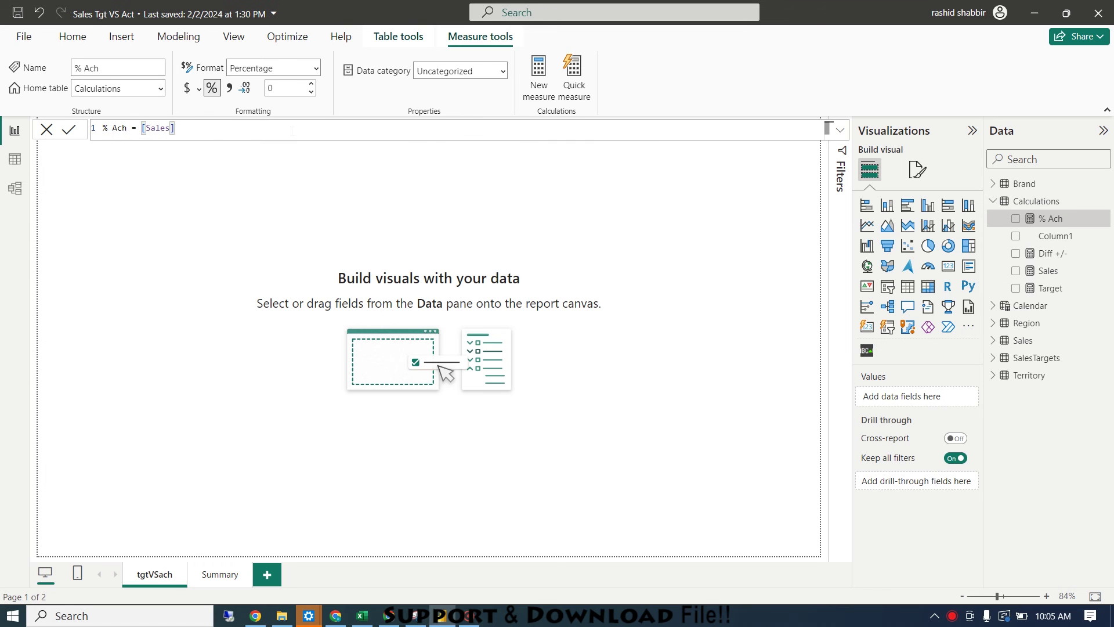
text(/[Tar)
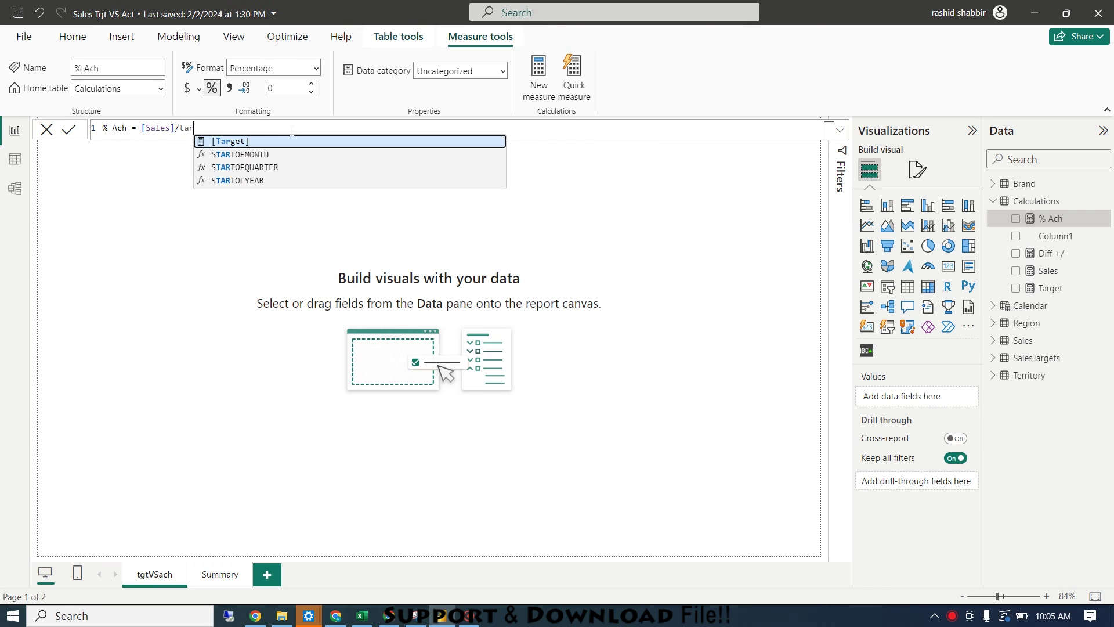
key(Tab)
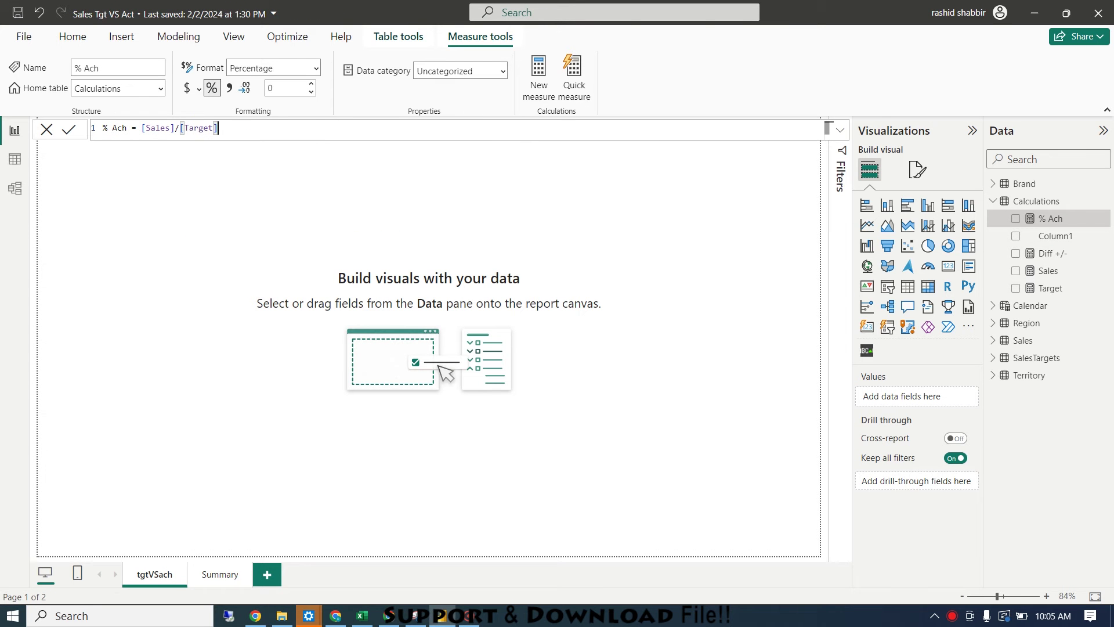
click(215, 87)
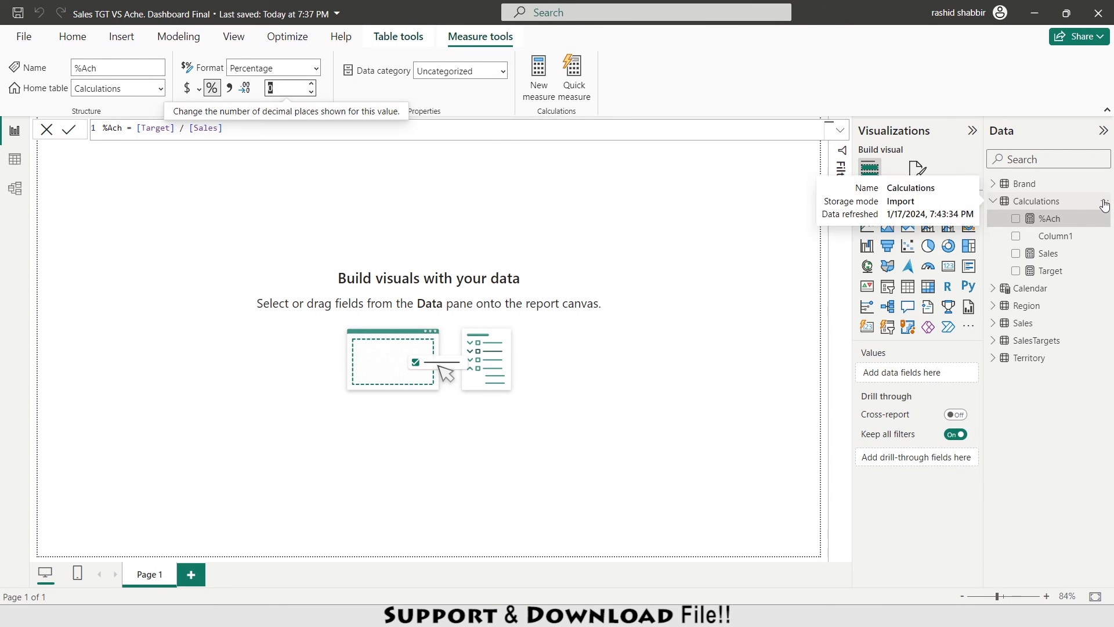
Add a measure to the Calculations table, +/- Cartons = [Target] - [Sales], and format it with 1 decimal place
click(1104, 204)
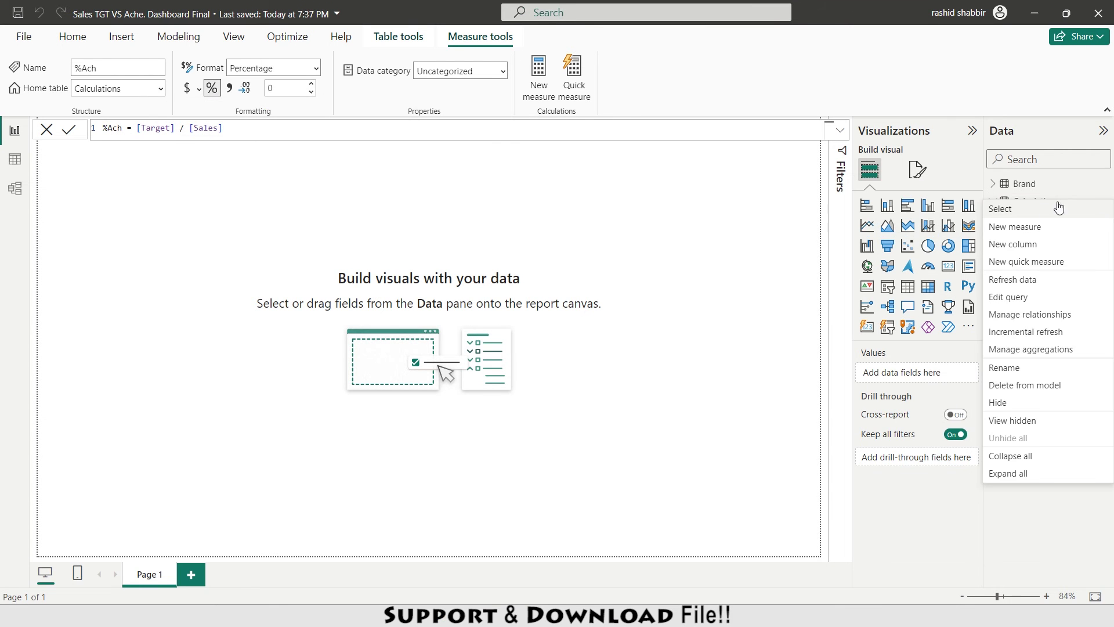
click(1024, 224)
text(+/)
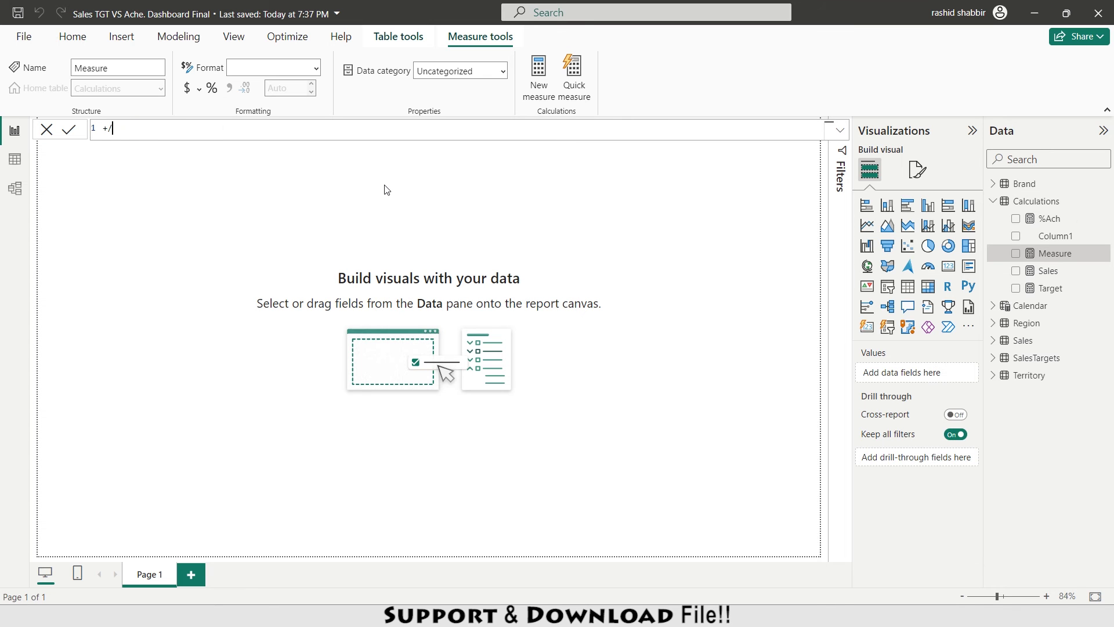
text(- Cartons = [Target] - sale)
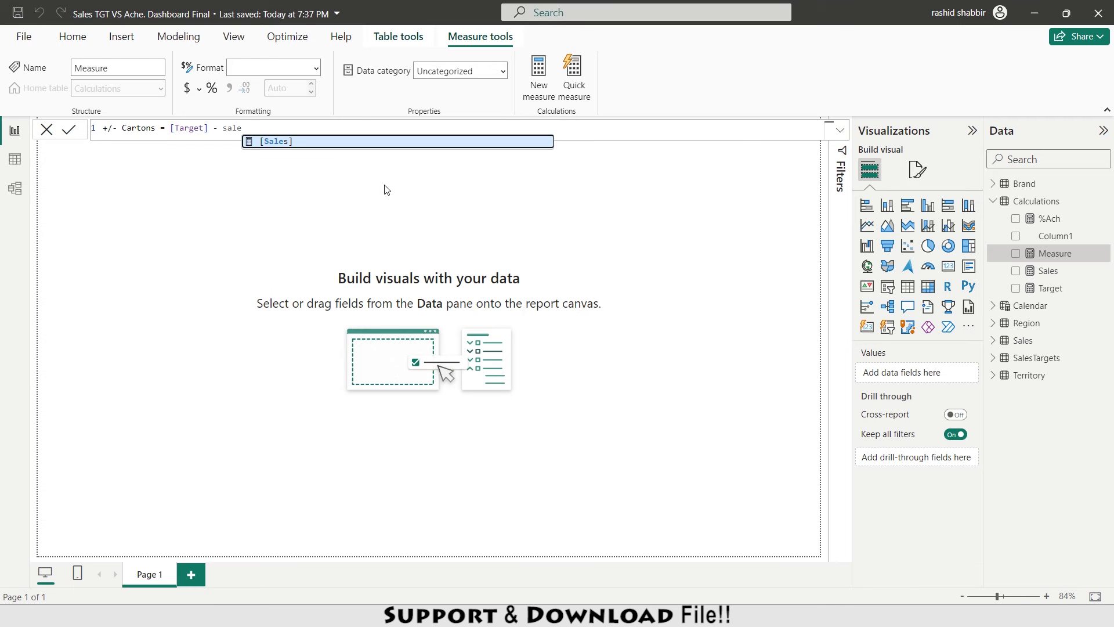
key(Tab)
key(Return)
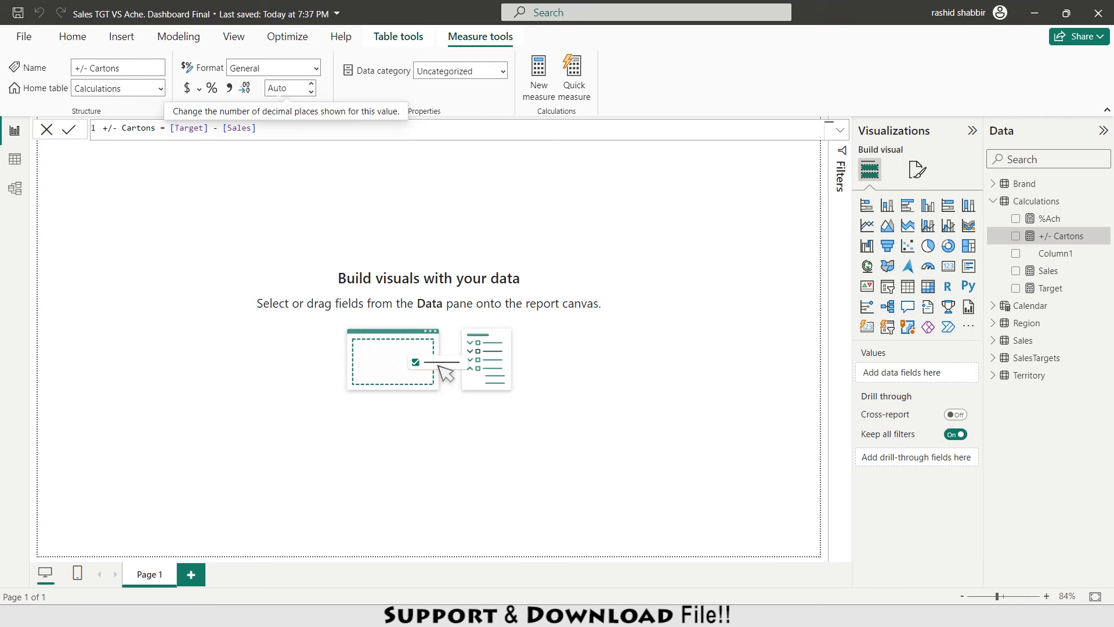
double_click(277, 88)
text(1)
key(Return)
Rename the report page as SalesTgtAch
click(251, 393)
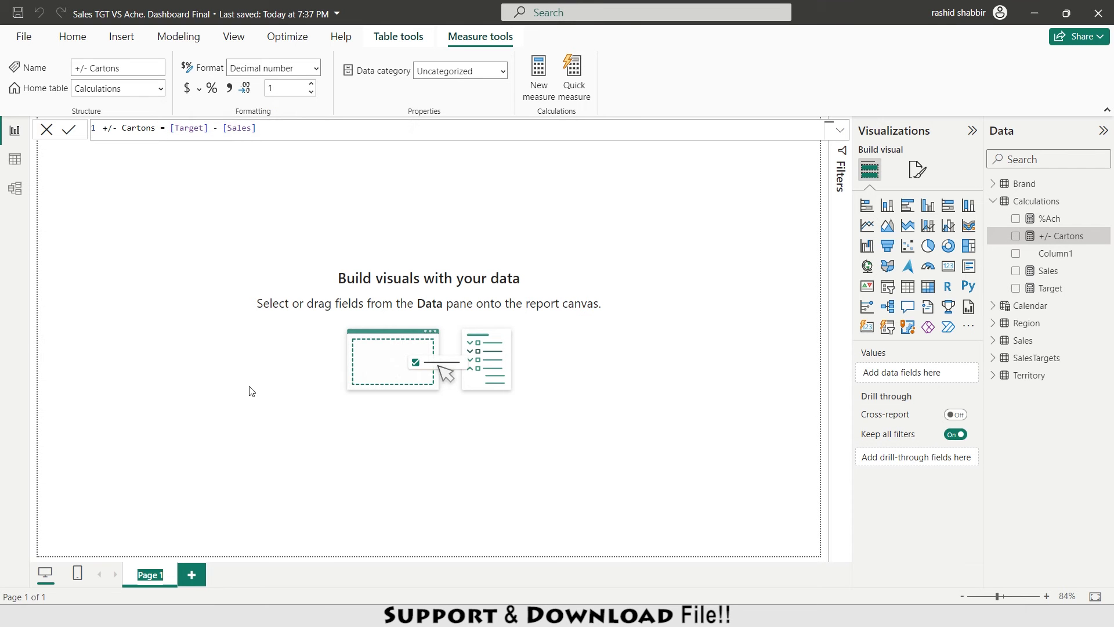
text(SalesTgt)
text(Ach)
key(Return)
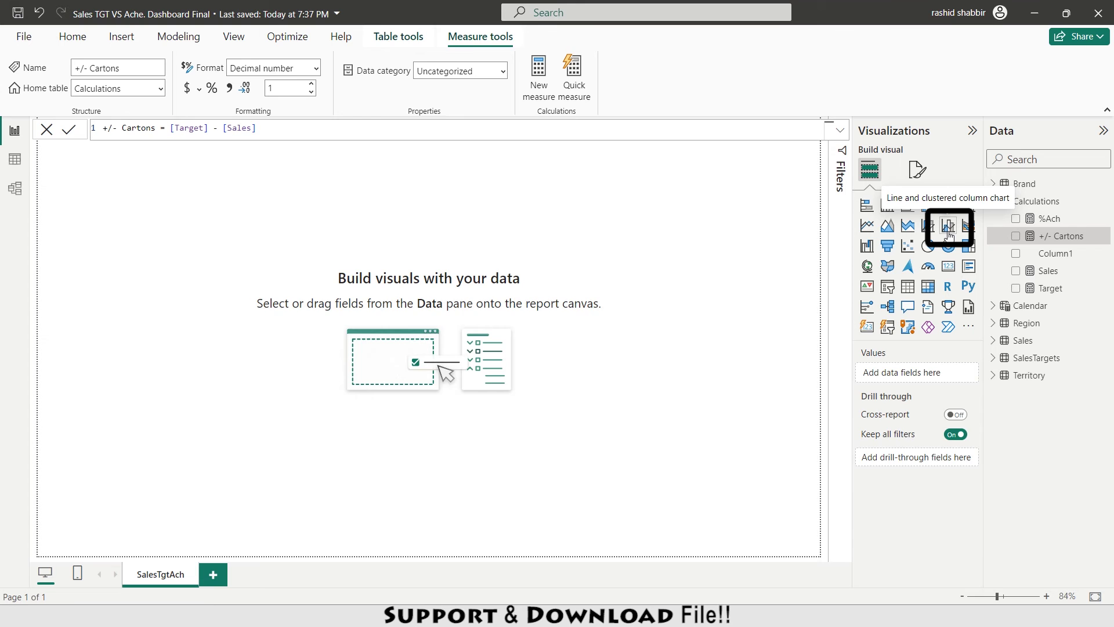
Insert a line and clustered column chart with Calendar Month on the x-axis, Target and Sales as columns, and %Ach as the line
click(949, 235)
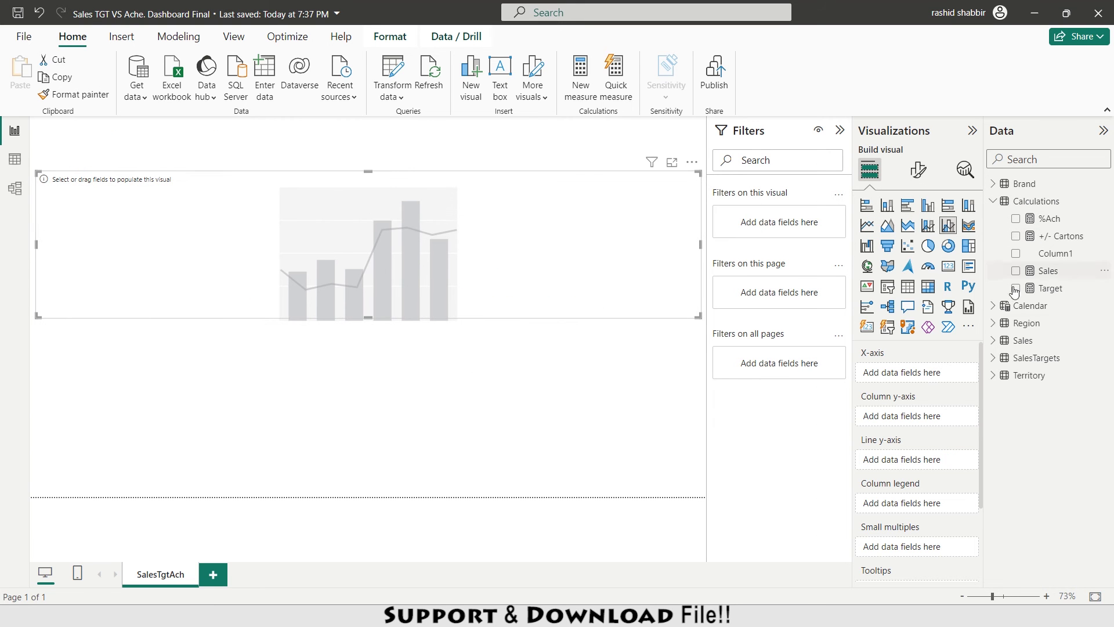
click(1016, 305)
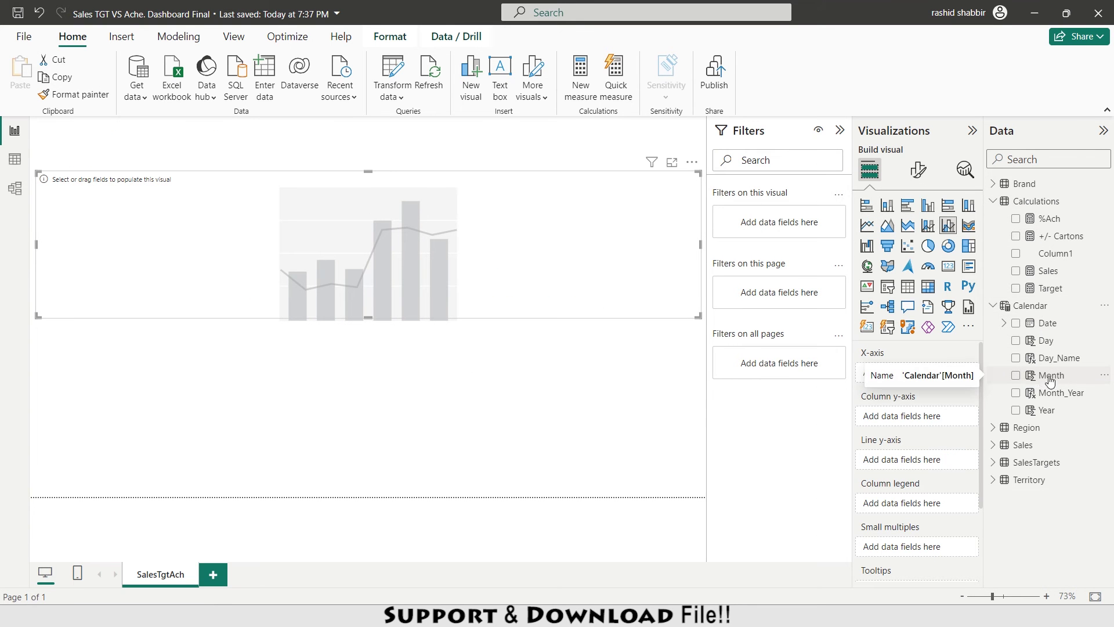
click(1016, 375)
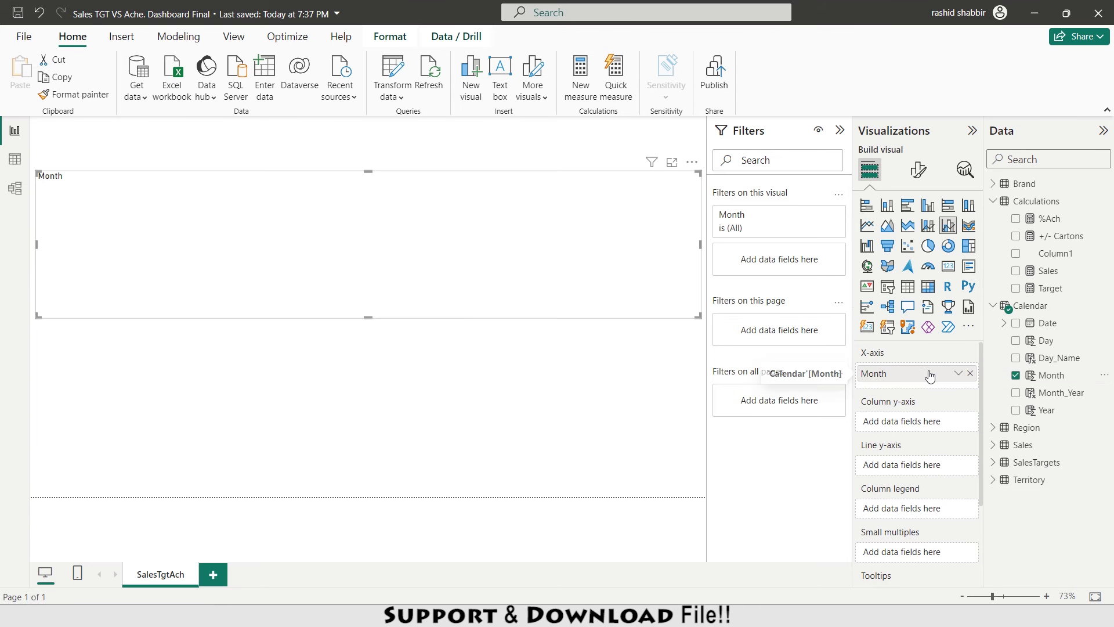
drag(1050, 288, 924, 428)
drag(1048, 270, 925, 436)
drag(1049, 218, 929, 493)
click(839, 130)
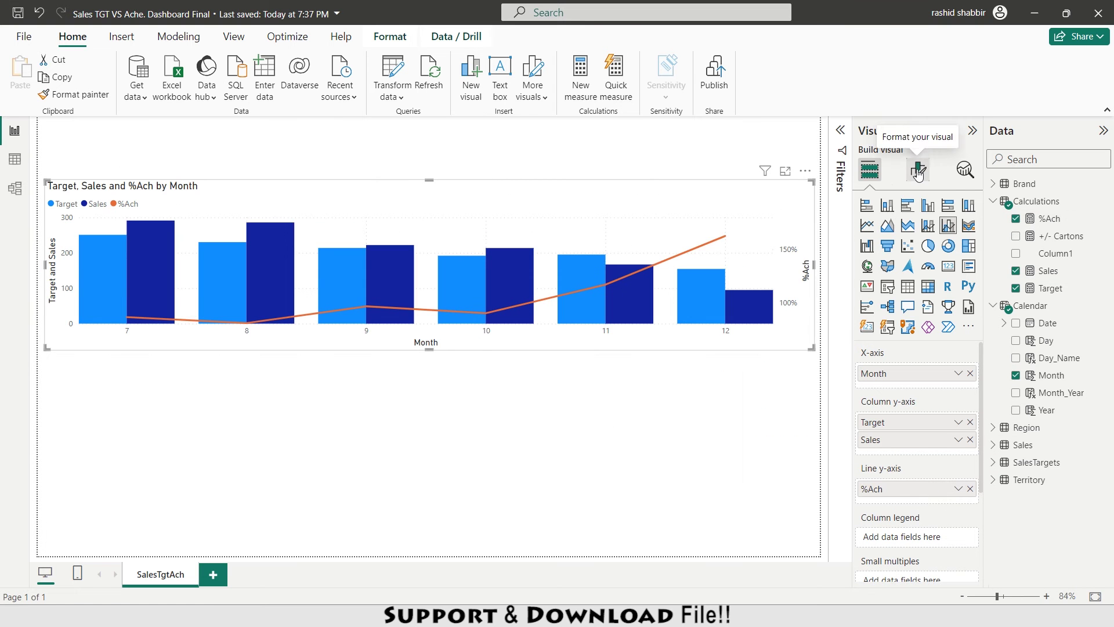
Centre the title of the monthly Target, Sales and %Ach chart
click(917, 171)
click(916, 233)
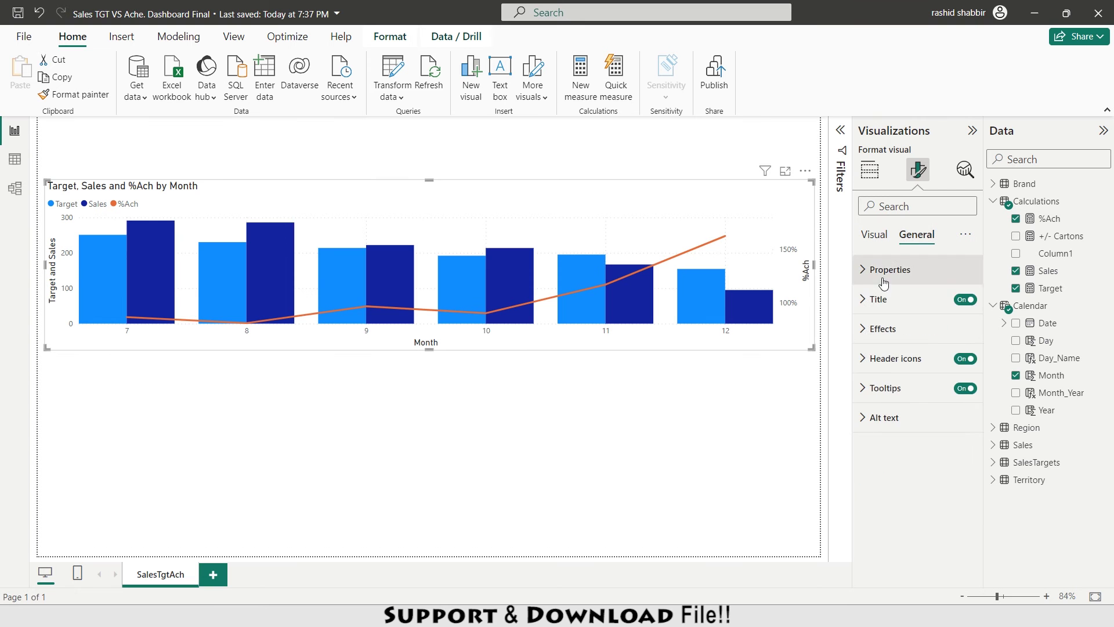
click(876, 300)
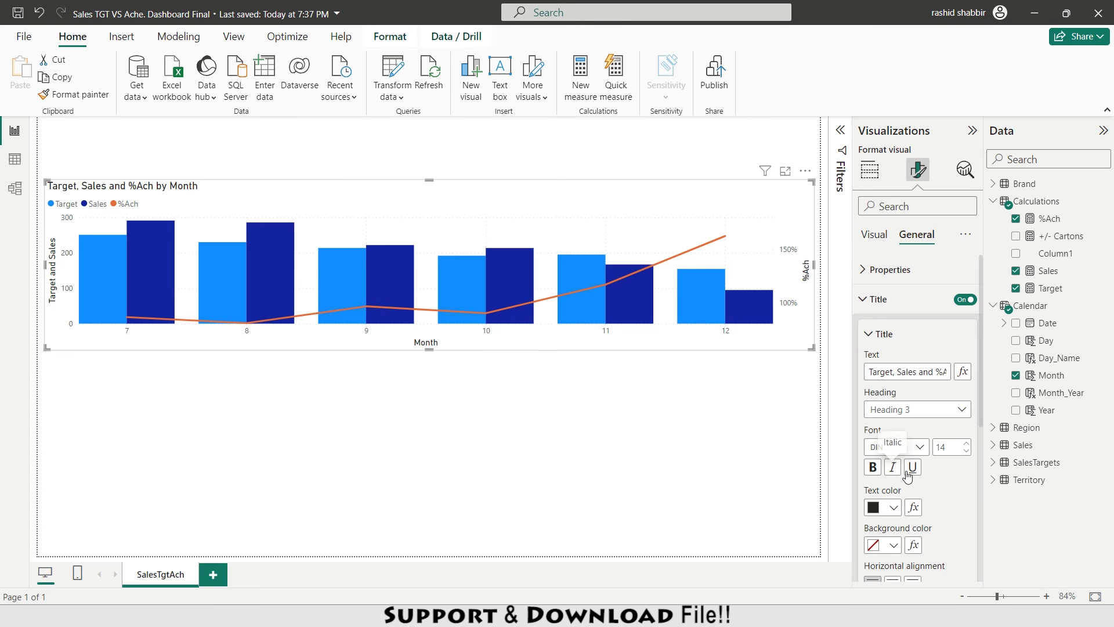
scroll(908, 476, down, 1)
click(892, 537)
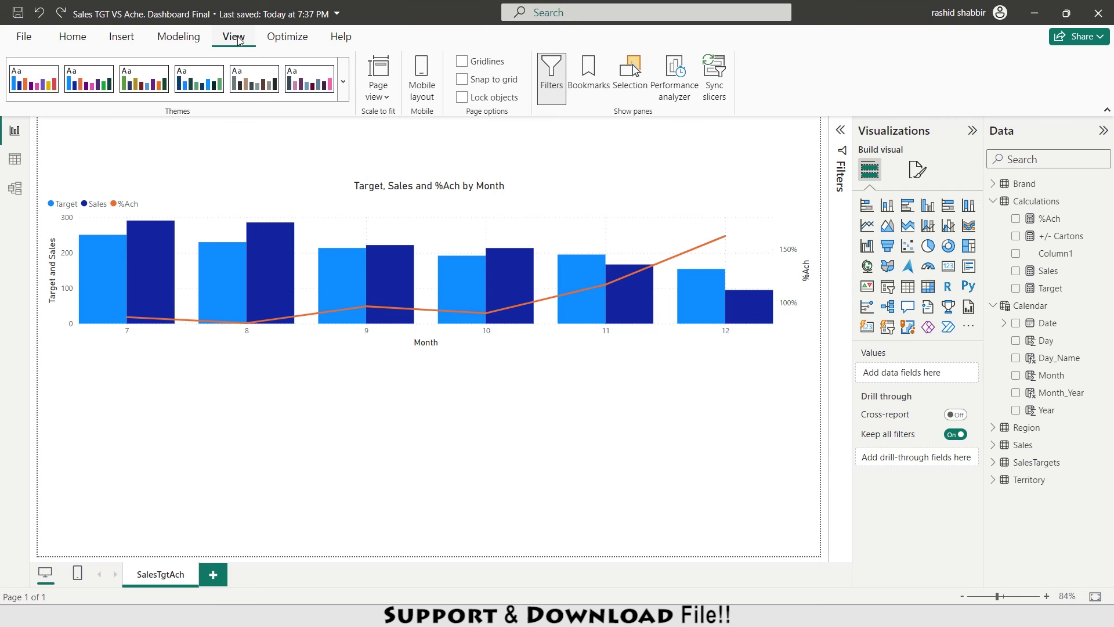
Apply the built-in report theme with dark teal, teal and pink colours
click(344, 81)
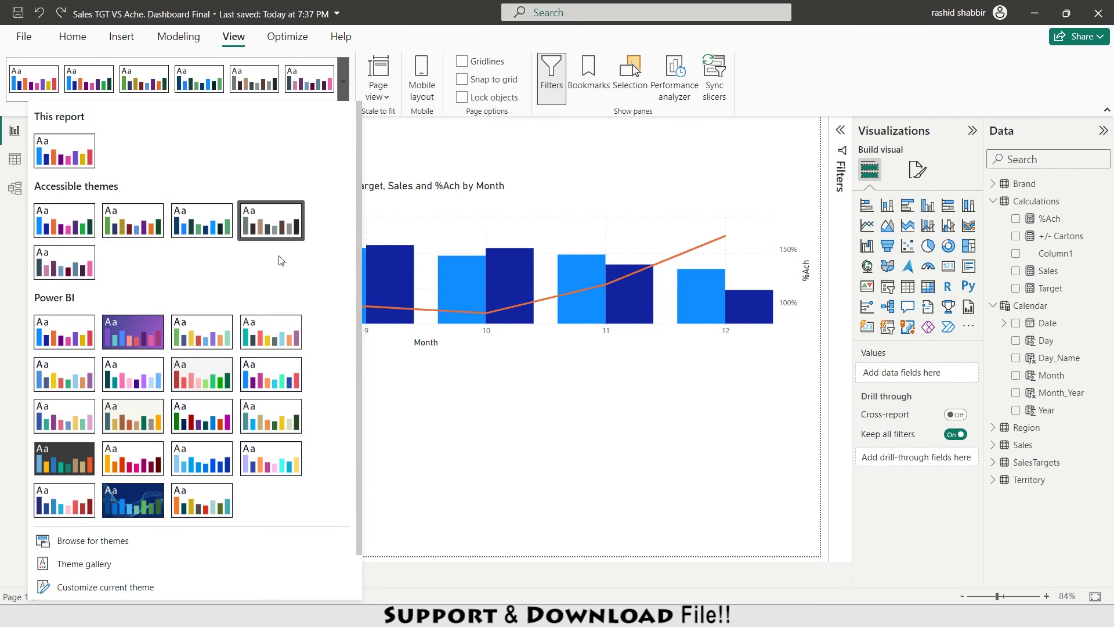
click(137, 382)
Give the monthly chart's title a black background and white text in Arial, size 14
click(355, 193)
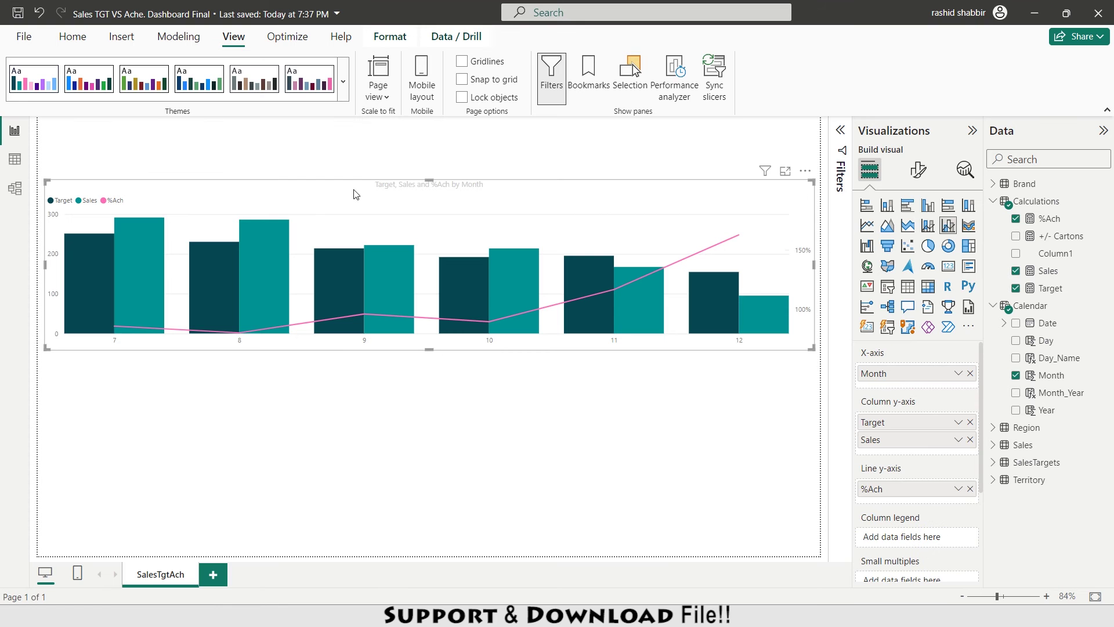
click(918, 170)
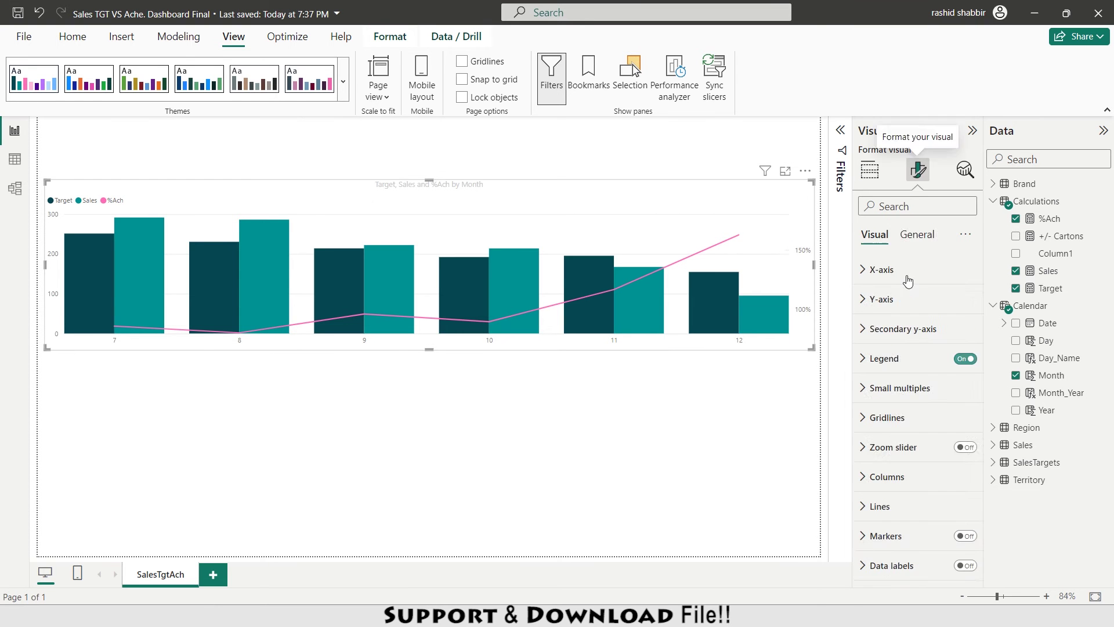
click(916, 234)
click(872, 299)
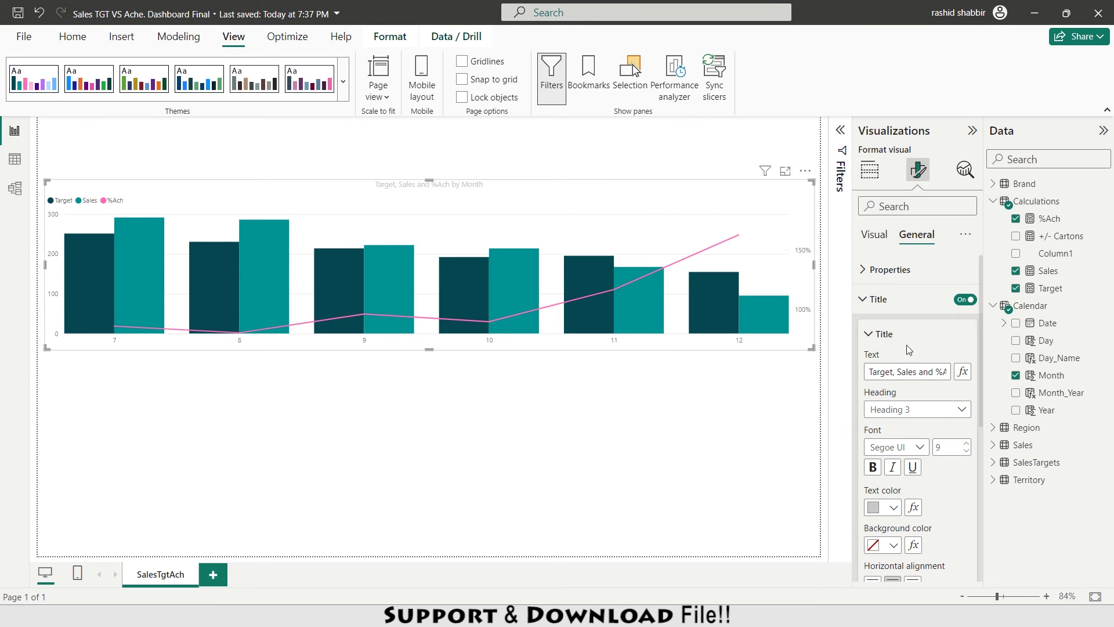
scroll(909, 351, down, 1)
click(893, 496)
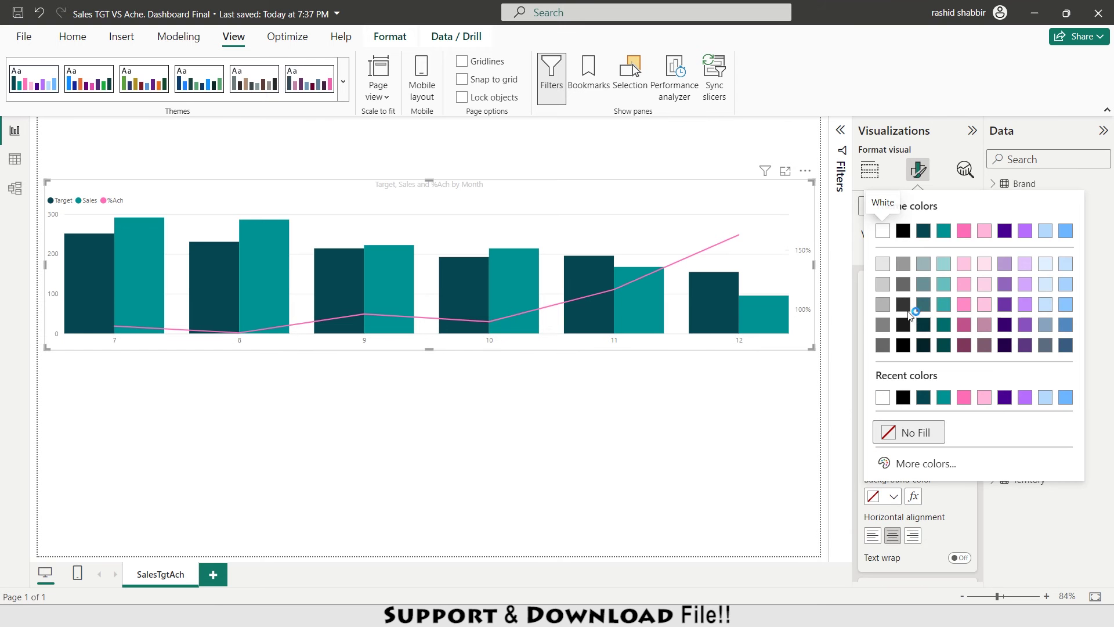
click(904, 232)
click(893, 458)
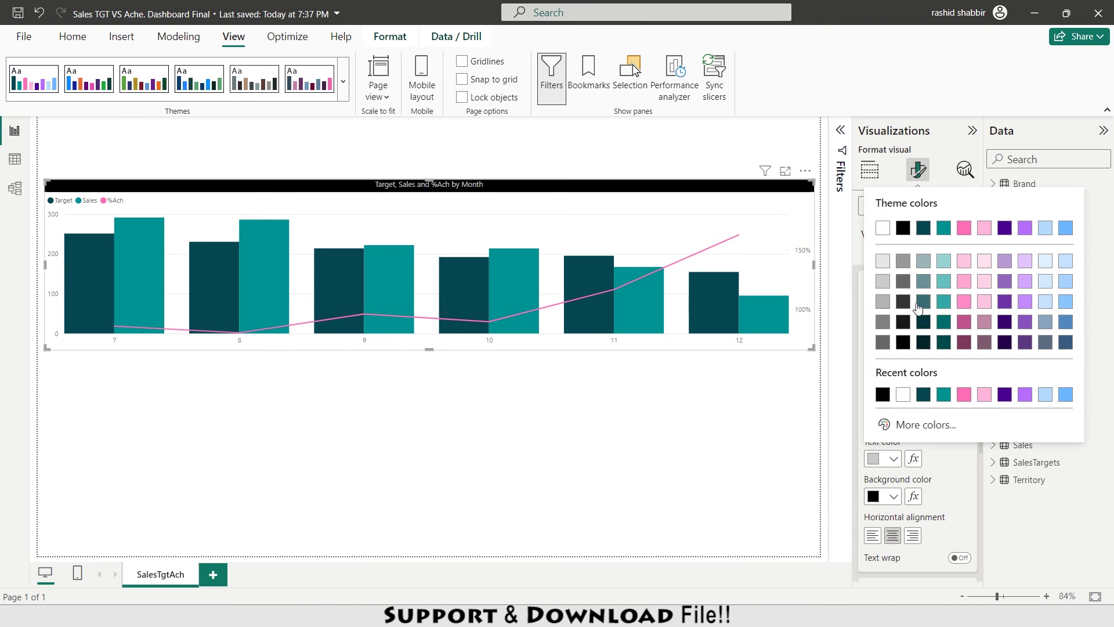
click(882, 227)
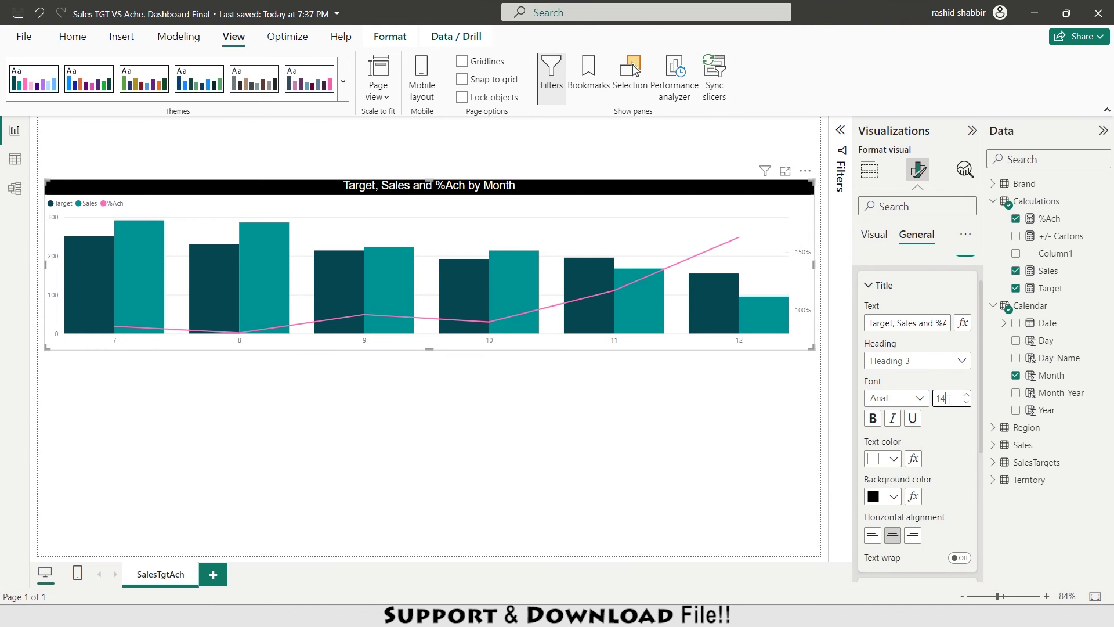
Turn on data labels for the monthly chart
scroll(923, 255, up, 1)
click(873, 235)
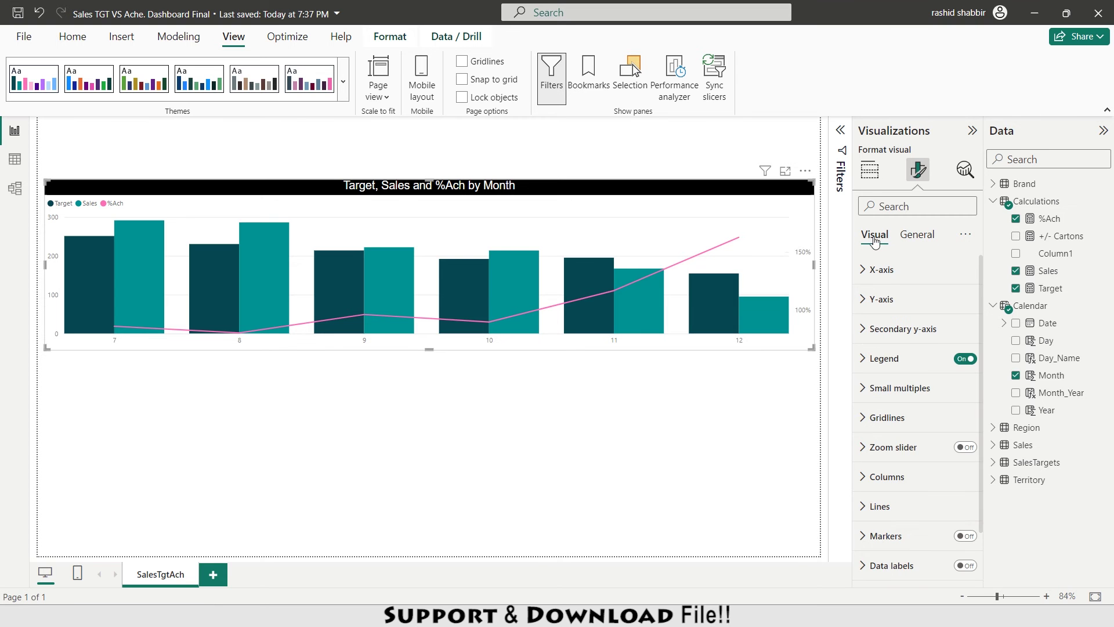
scroll(894, 522, down, 2)
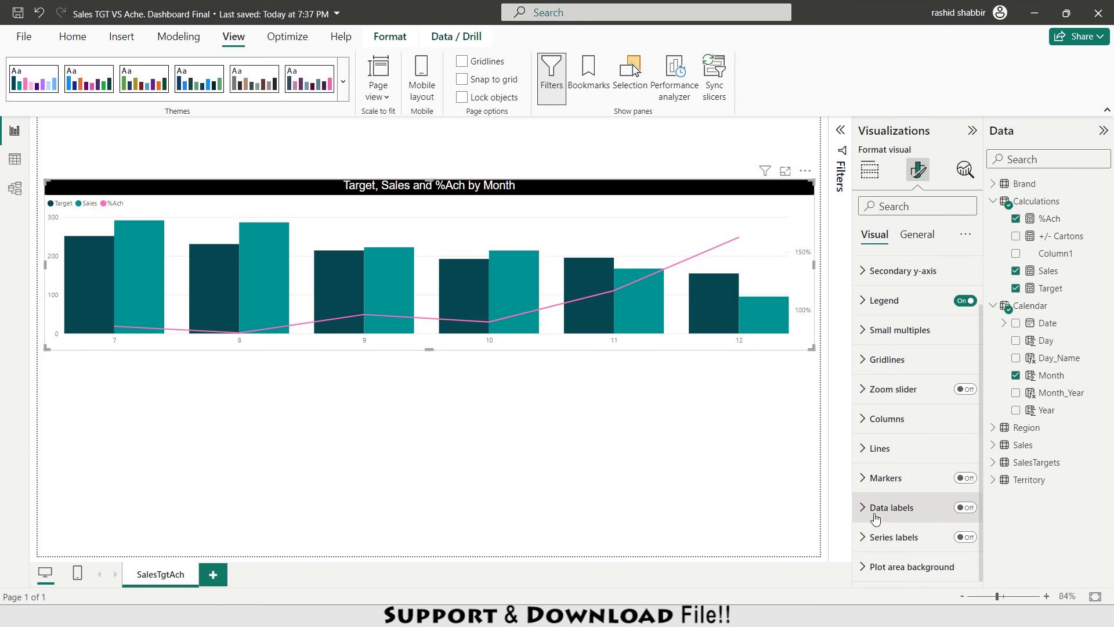
click(964, 507)
Set the background colour of the Target series' data labels to black
click(905, 507)
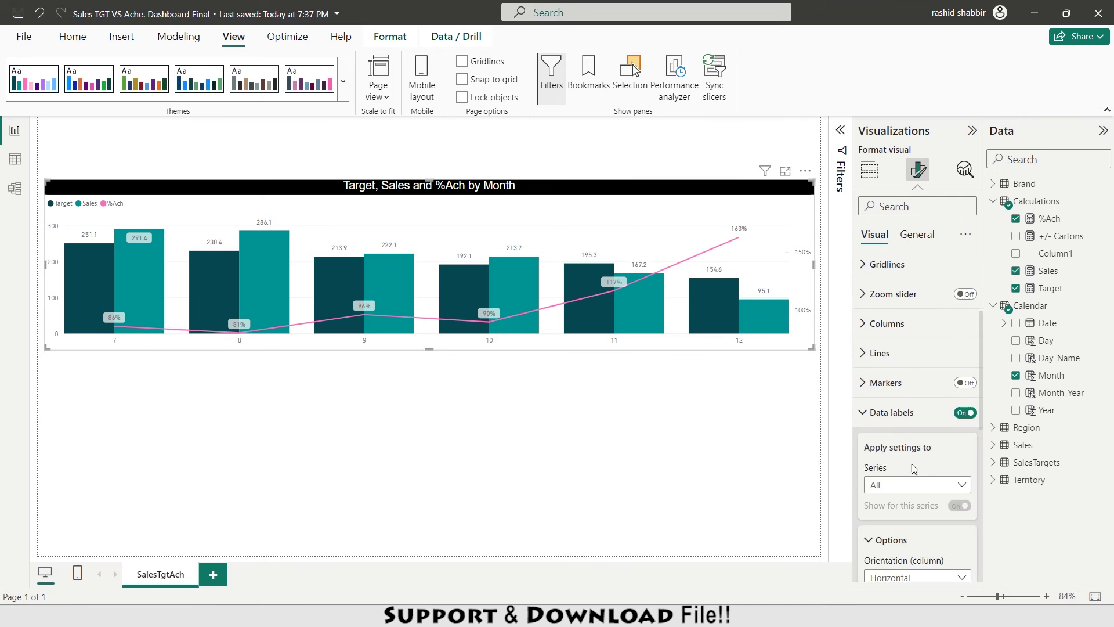
scroll(911, 464, down, 2)
click(908, 384)
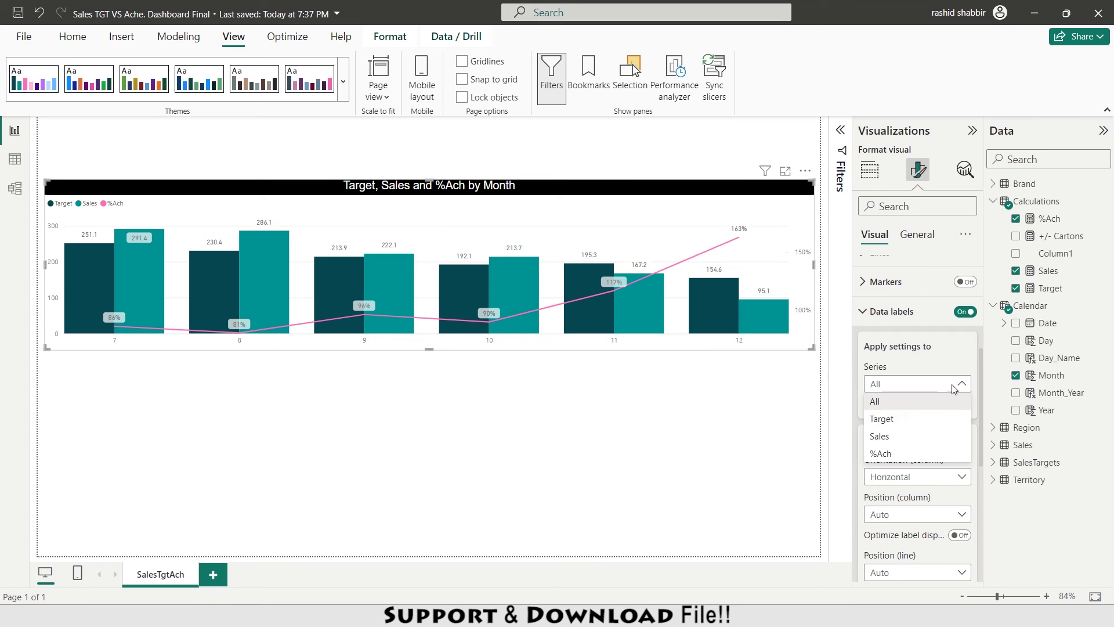
click(890, 422)
scroll(920, 457, down, 5)
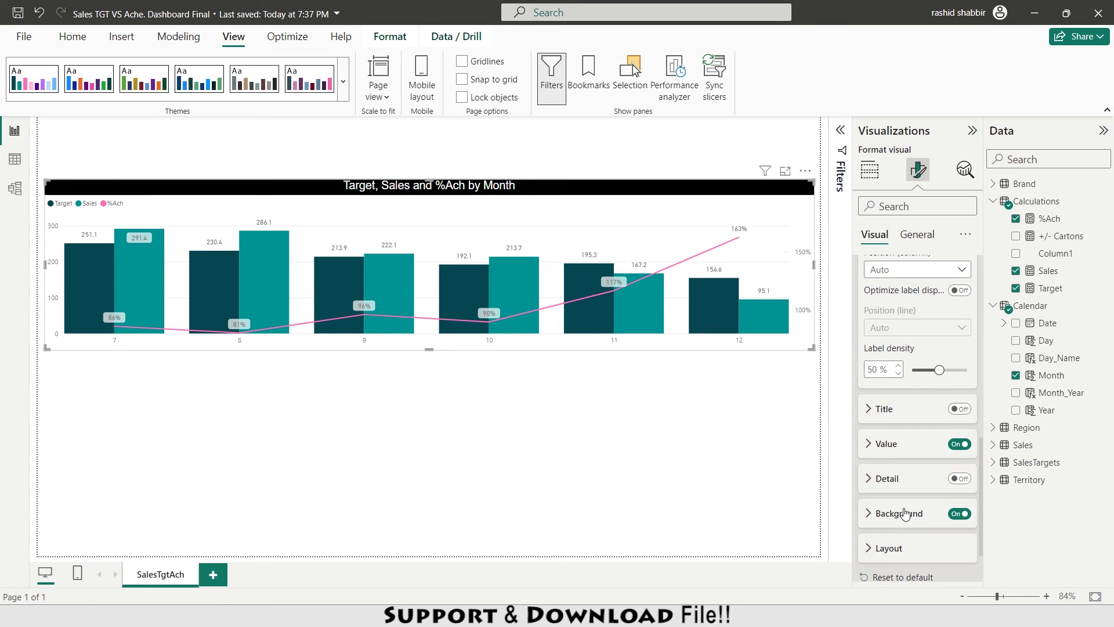
click(868, 514)
scroll(928, 510, down, 1)
click(894, 501)
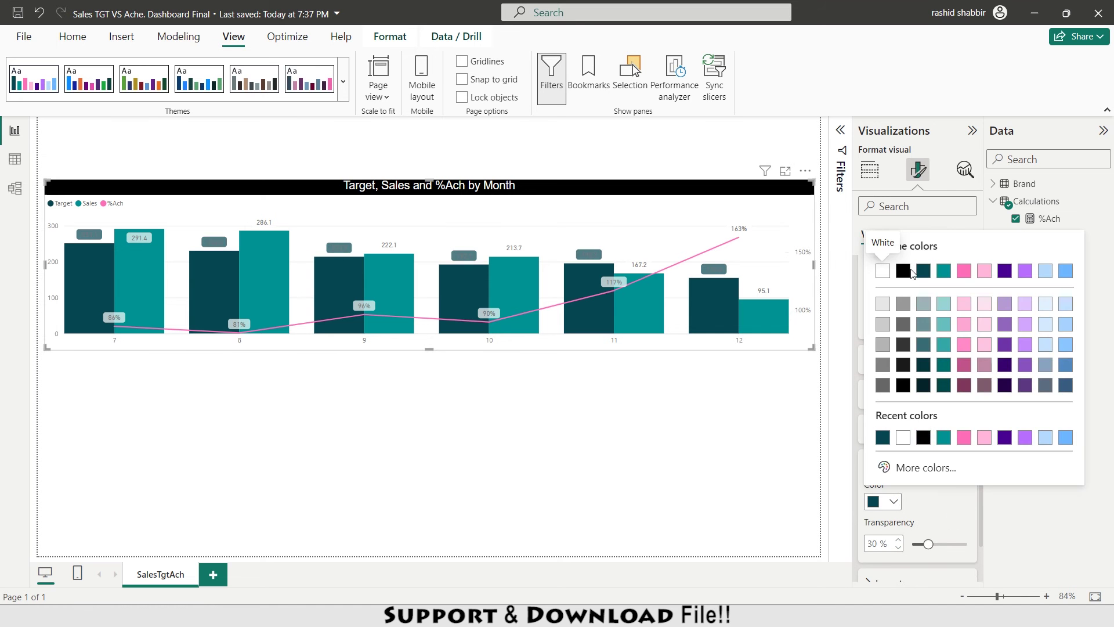
click(903, 269)
Set the value text colour of the Target series' data labels to white
scroll(916, 379, up, 1)
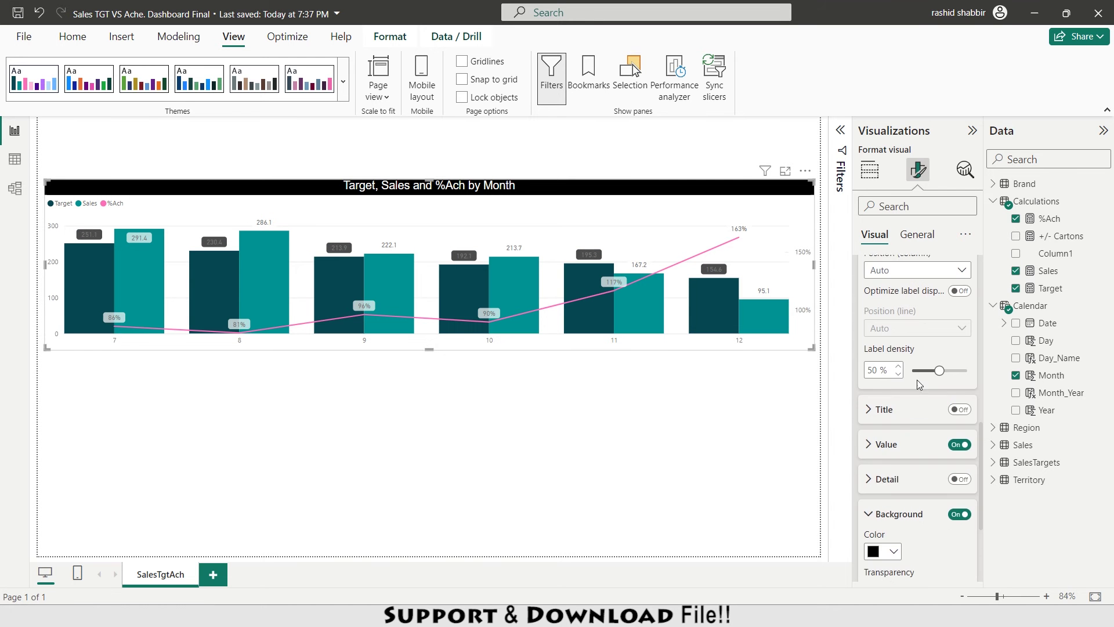
click(868, 445)
scroll(907, 447, down, 1)
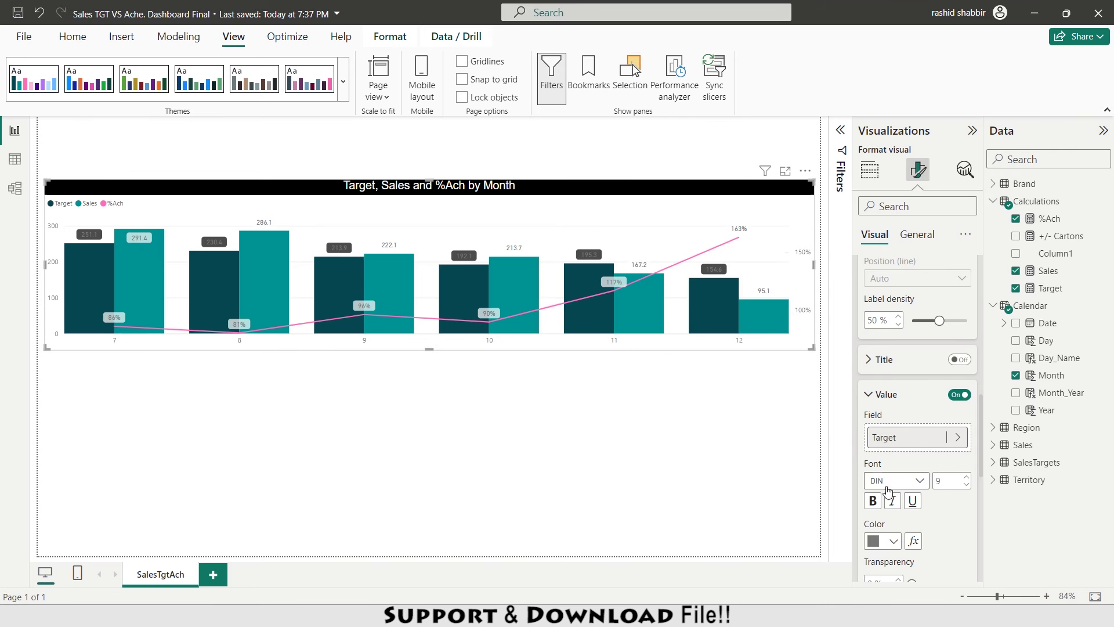
click(892, 540)
click(882, 310)
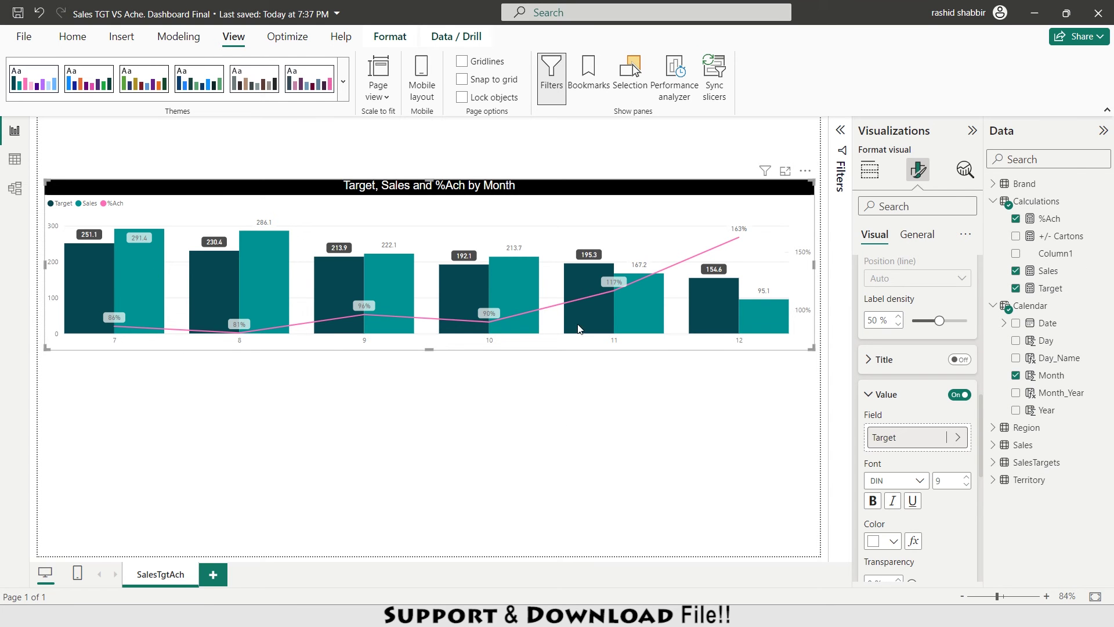
Set the background colour of the Sales series' data labels to teal #009292, Theme color 2
scroll(881, 350, up, 5)
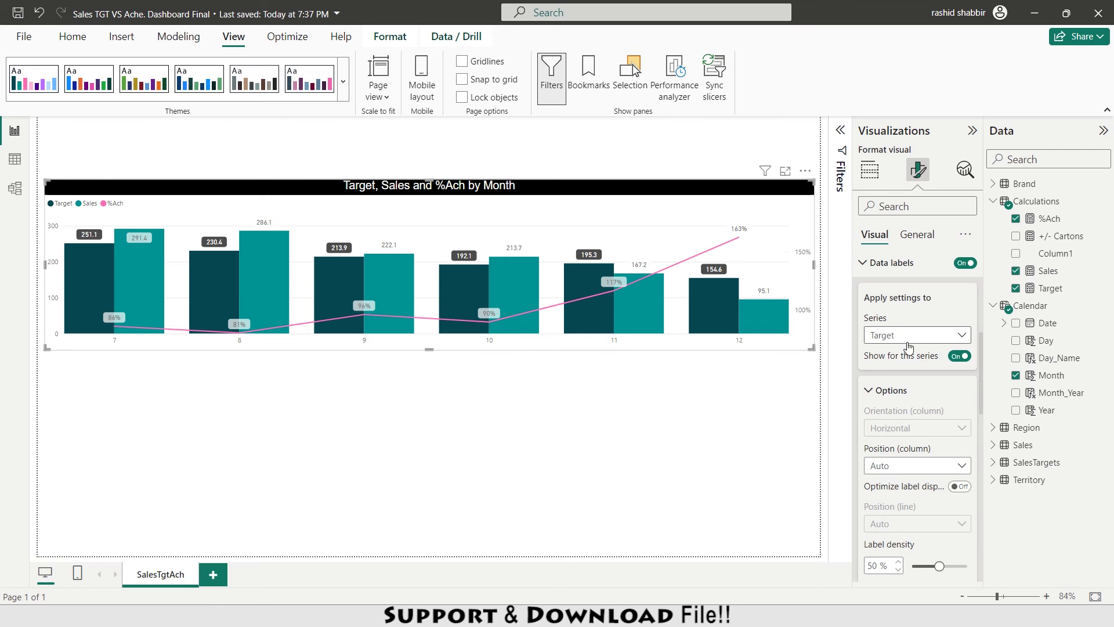
click(888, 339)
click(884, 392)
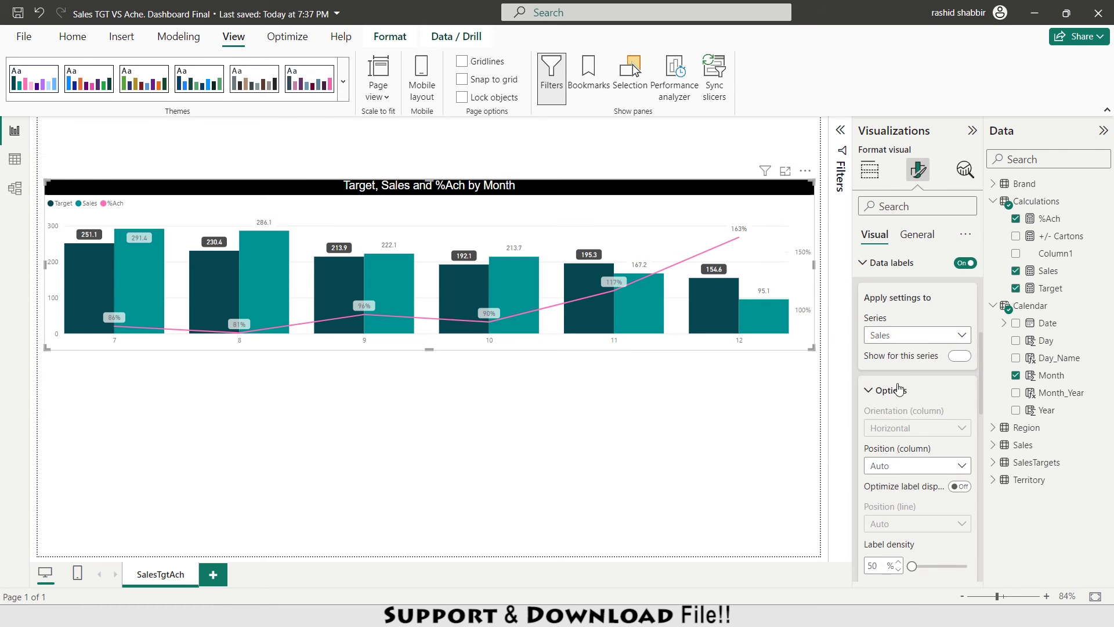
scroll(917, 406, down, 5)
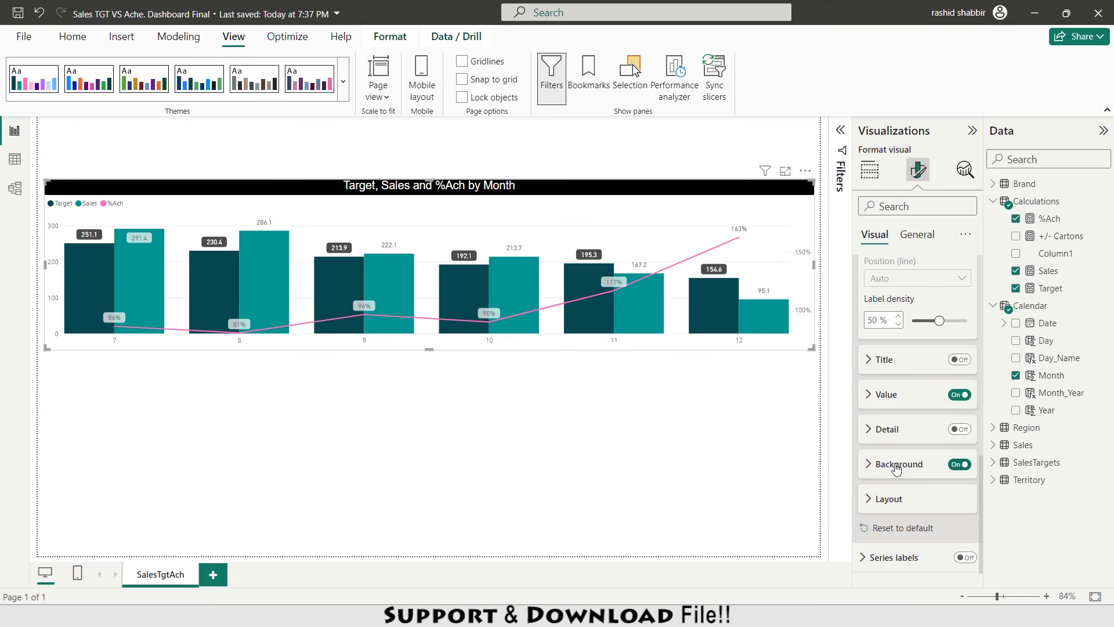
click(866, 466)
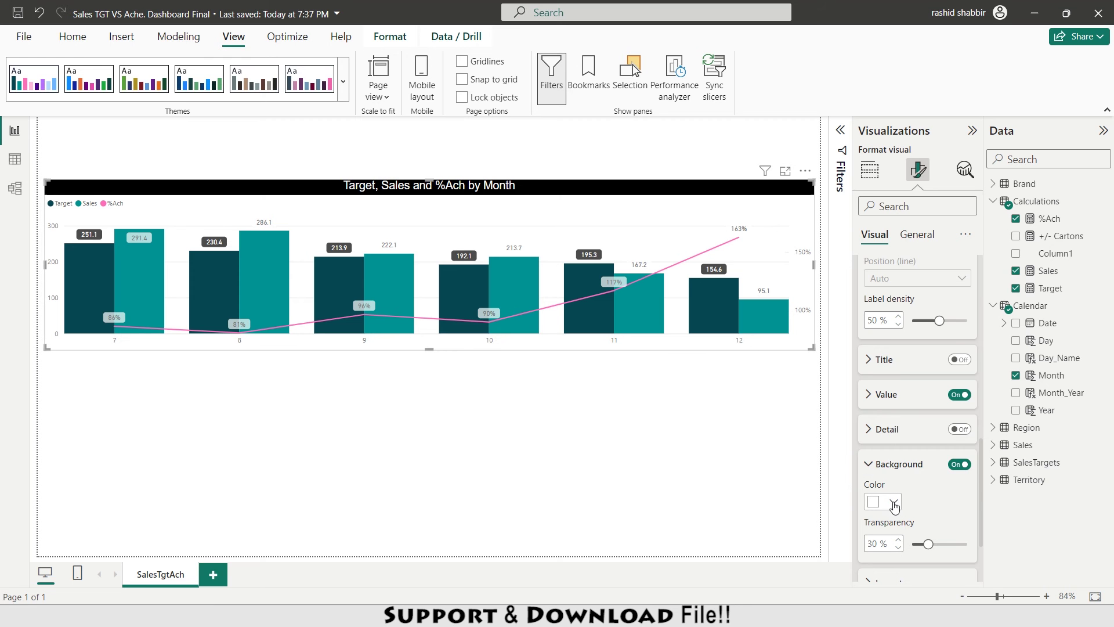
click(893, 502)
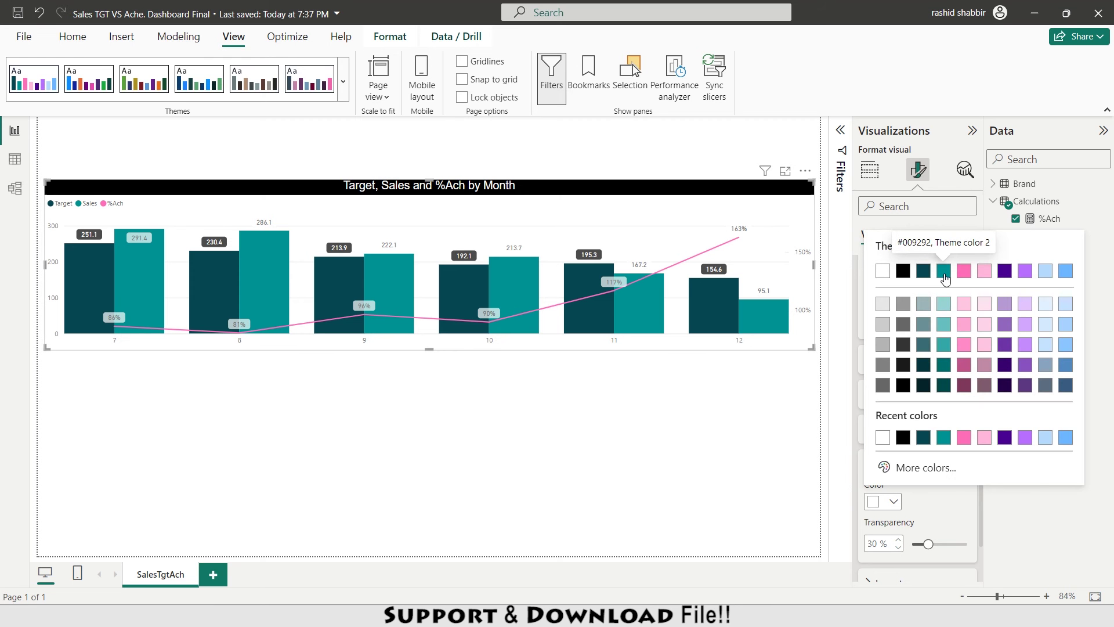
click(944, 279)
Make the value text of the Sales series' data labels white and bold
scroll(899, 445, up, 1)
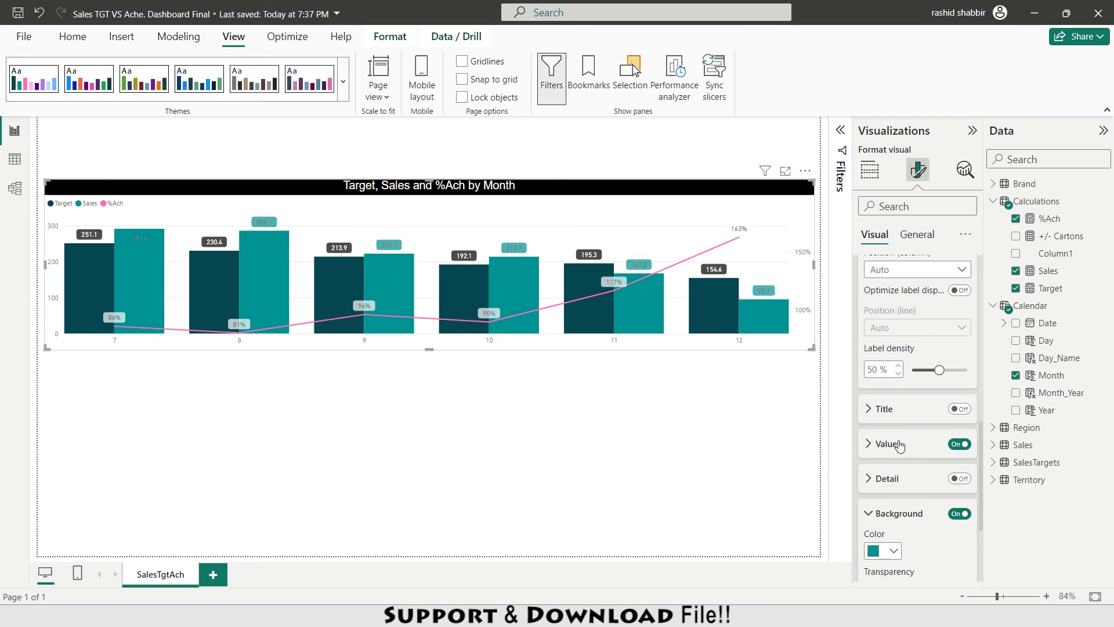
click(874, 454)
scroll(894, 522, down, 1)
click(893, 540)
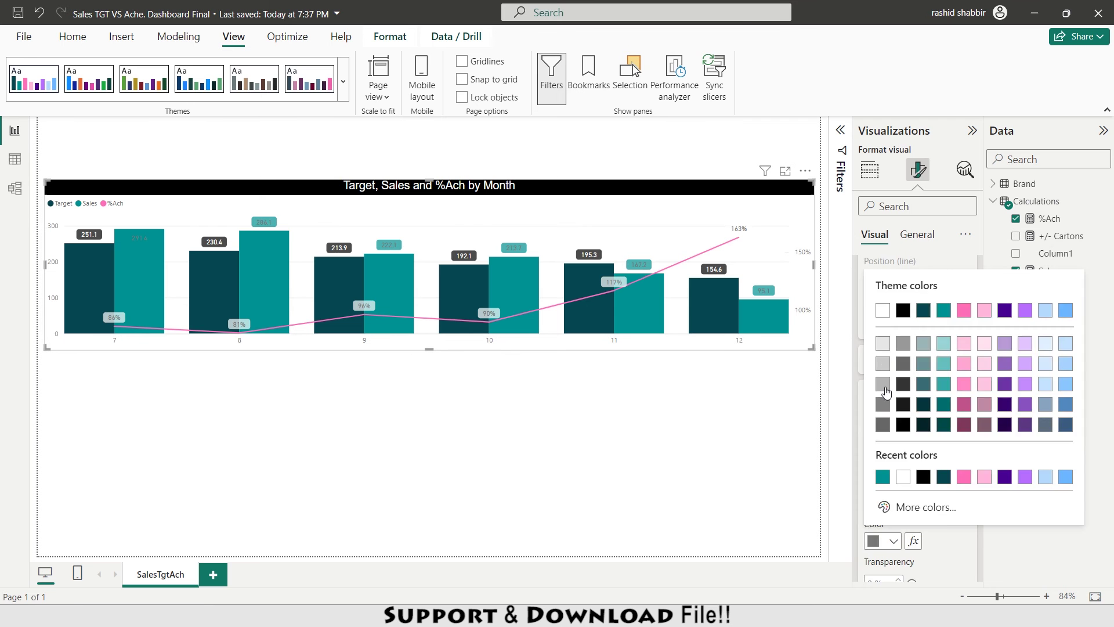
click(887, 311)
scroll(926, 445, down, 1)
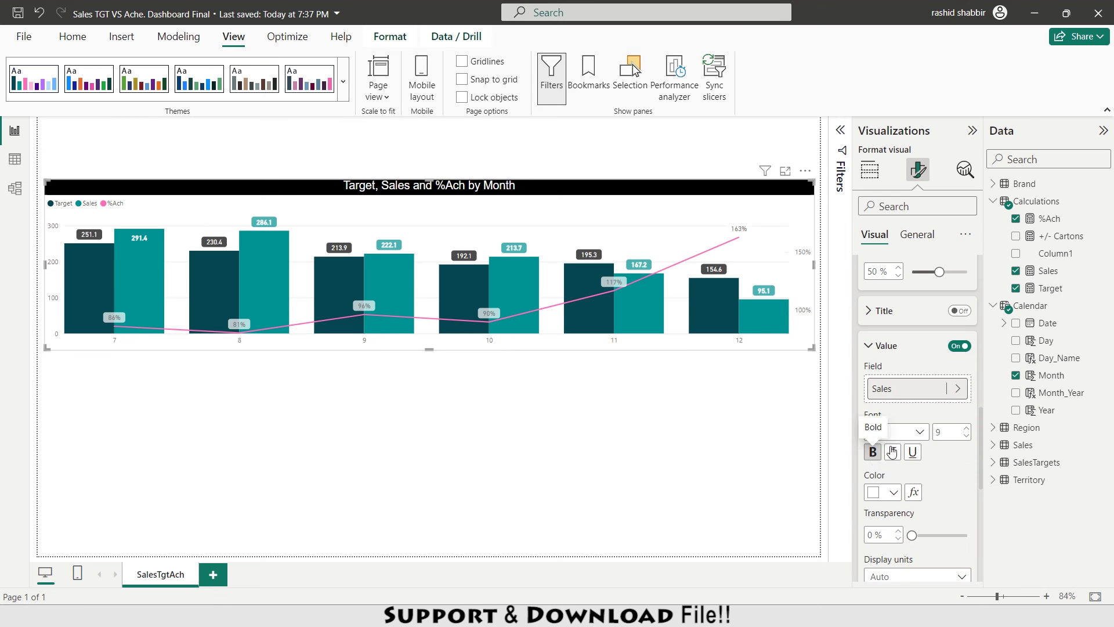
Set the background colour of the %Ach series' data labels to the pink theme colour matching its line
scroll(928, 406, up, 7)
click(943, 384)
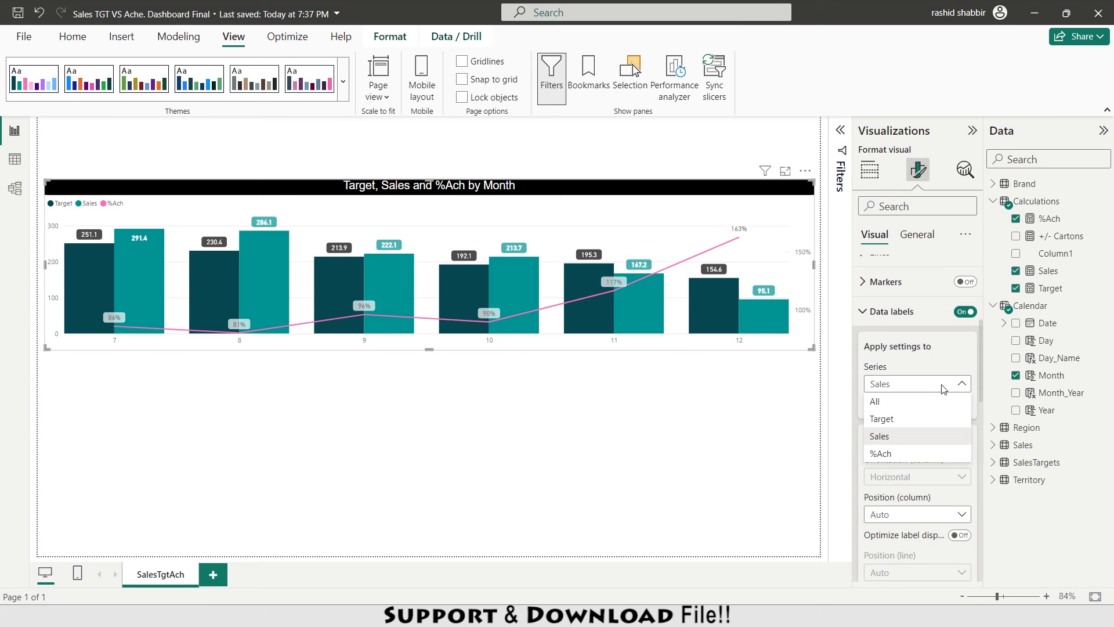
click(889, 453)
scroll(895, 445, down, 5)
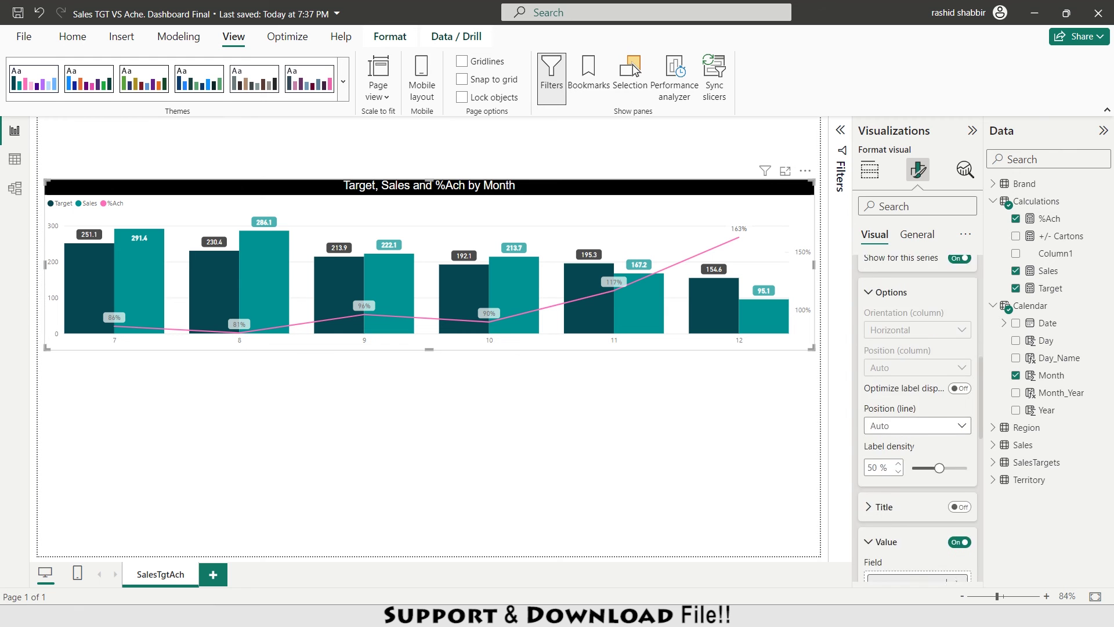
scroll(914, 462, down, 3)
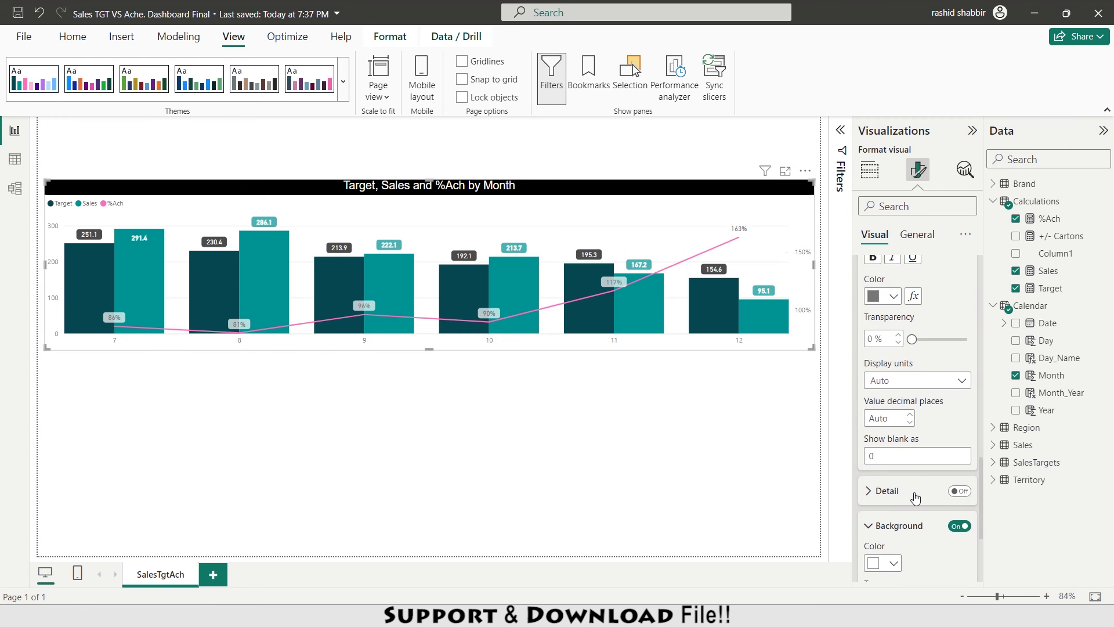
scroll(899, 525, down, 1)
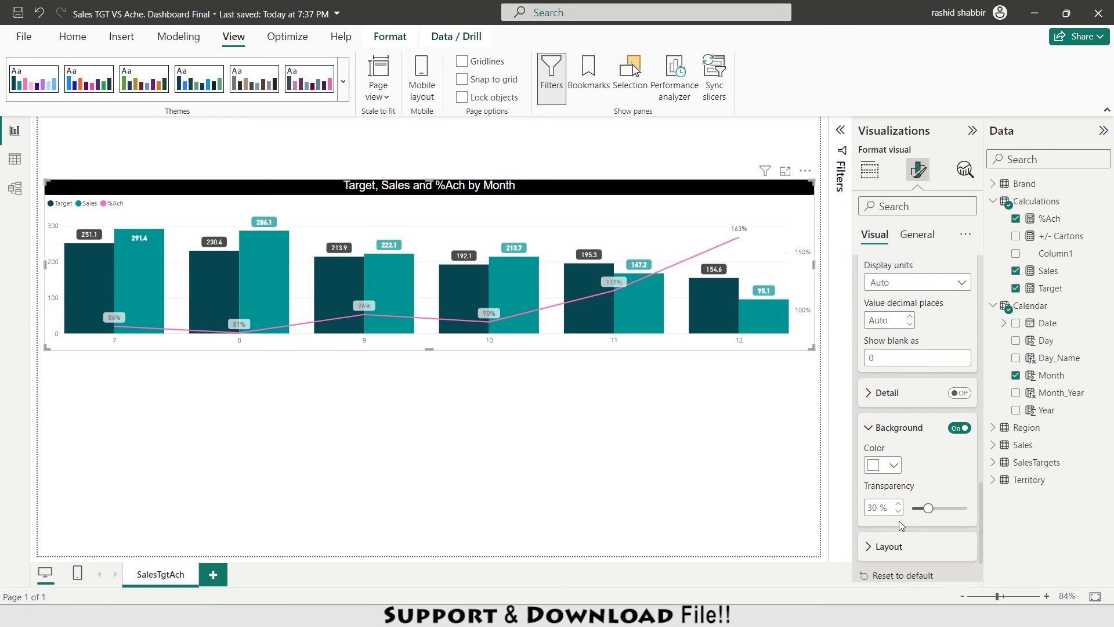
click(893, 465)
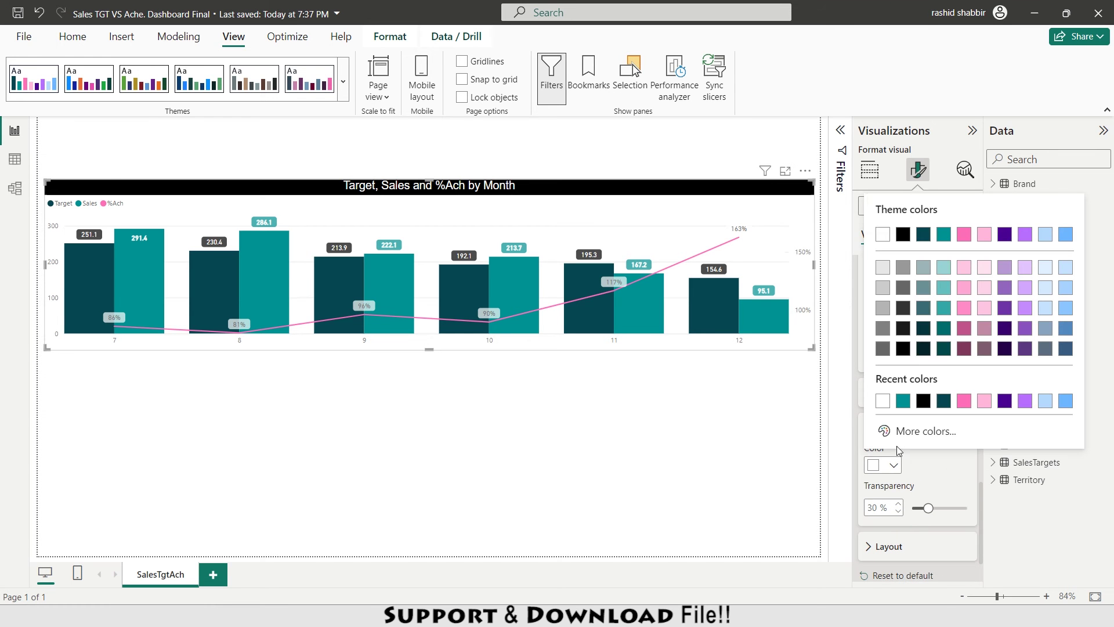
click(961, 235)
Make the value text of the %Ach series' data labels white and bold
scroll(924, 371, up, 3)
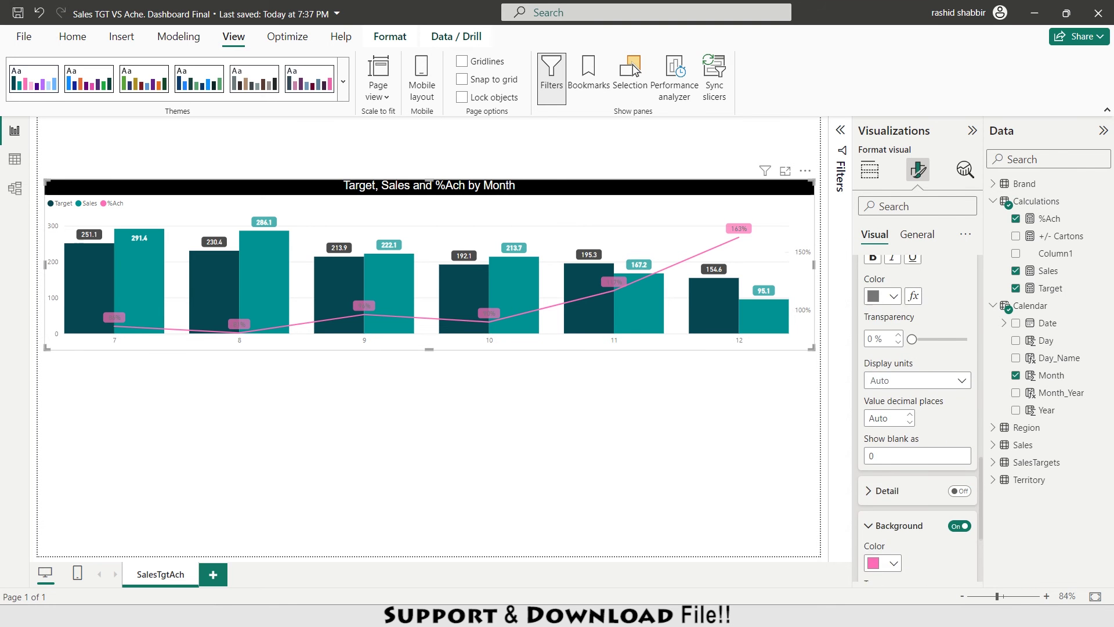
scroll(896, 348, up, 1)
click(893, 346)
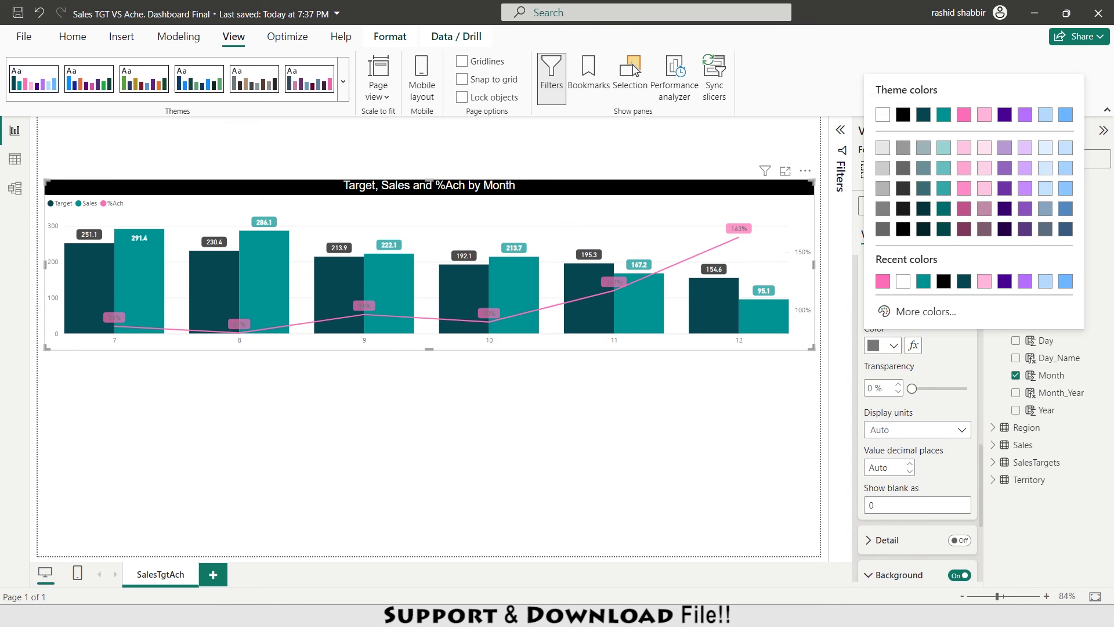
click(884, 116)
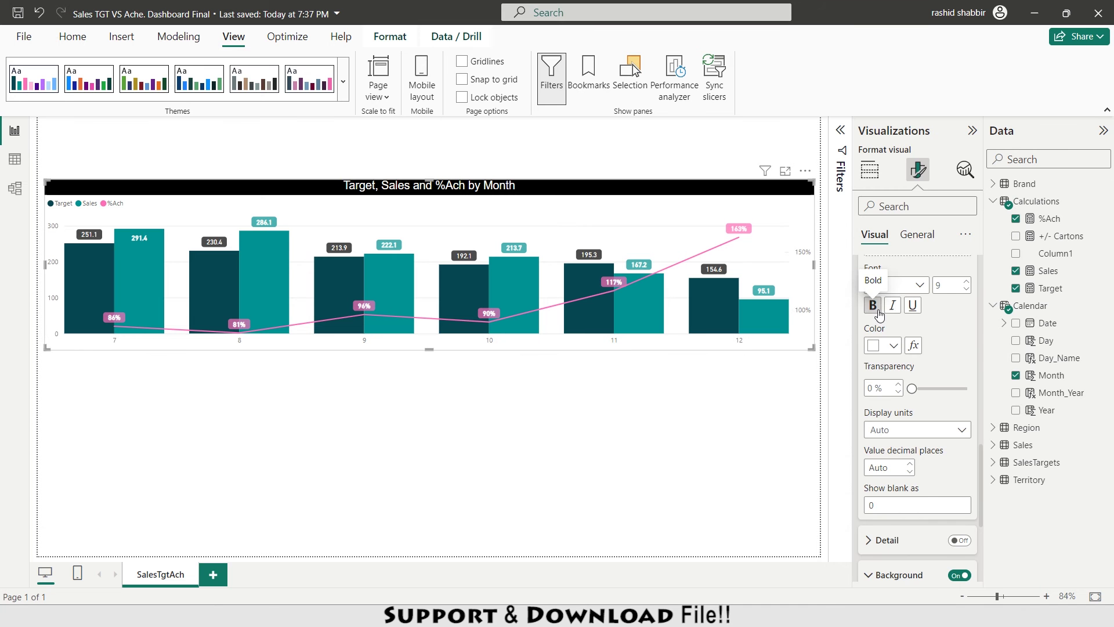
Turn on markers for the %Ach line in the monthly chart
click(414, 434)
click(414, 343)
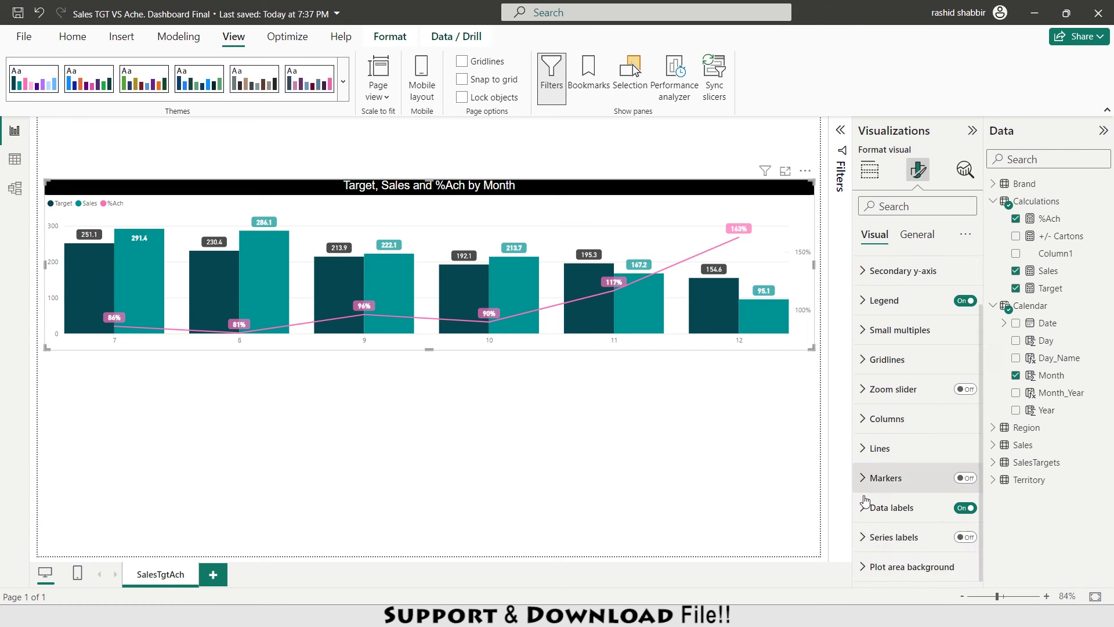
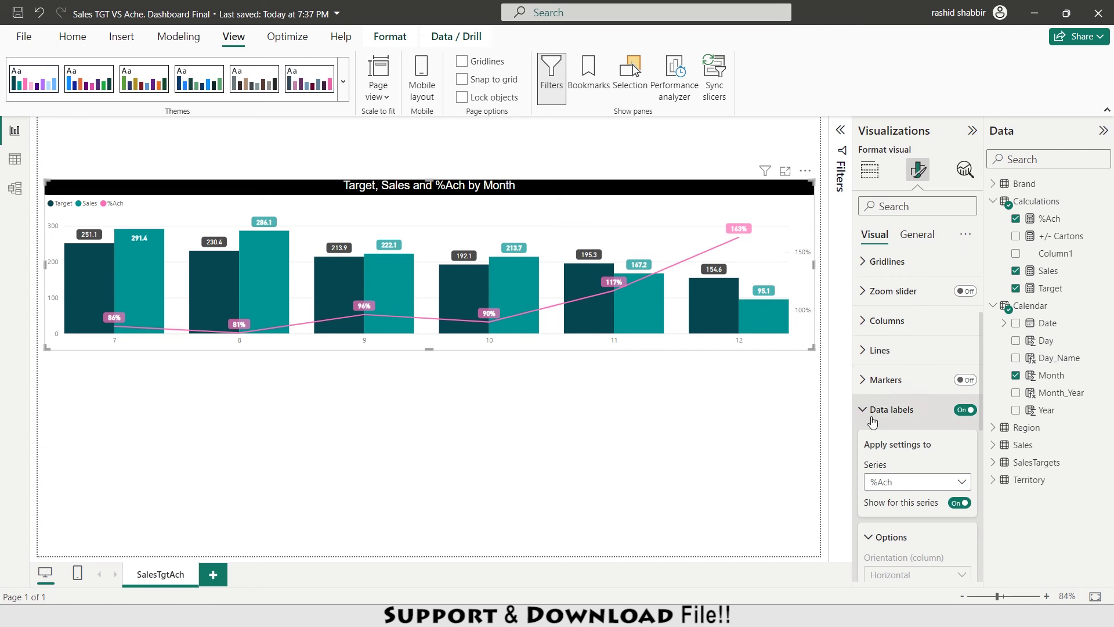
click(963, 381)
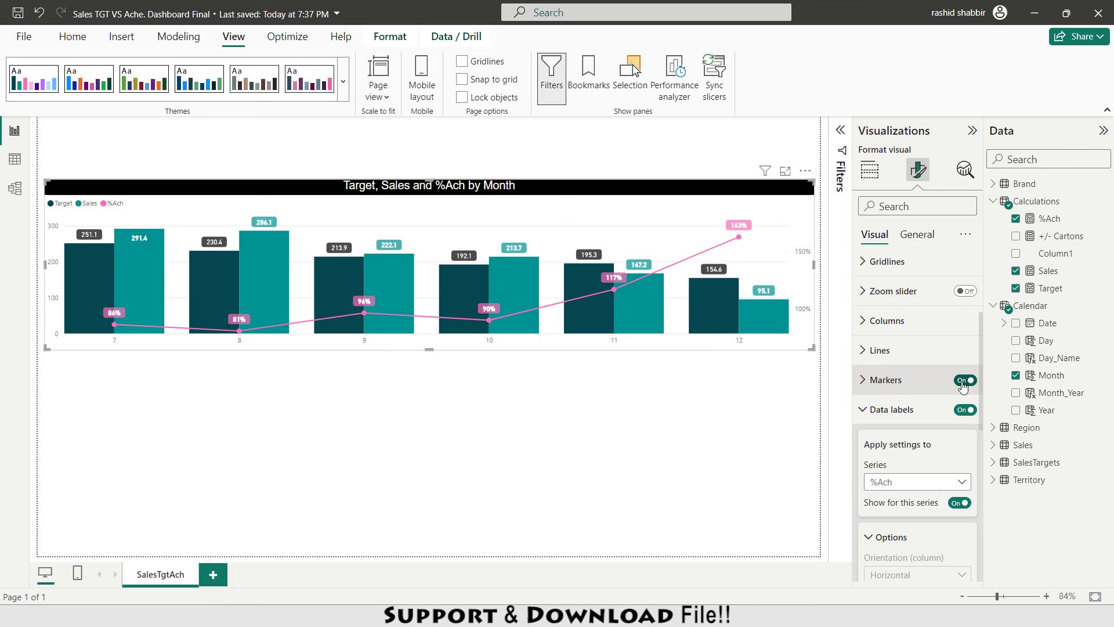
scroll(952, 360, up, 3)
Turn on the shadow effect for the monthly chart and set its offset to Inside
click(923, 239)
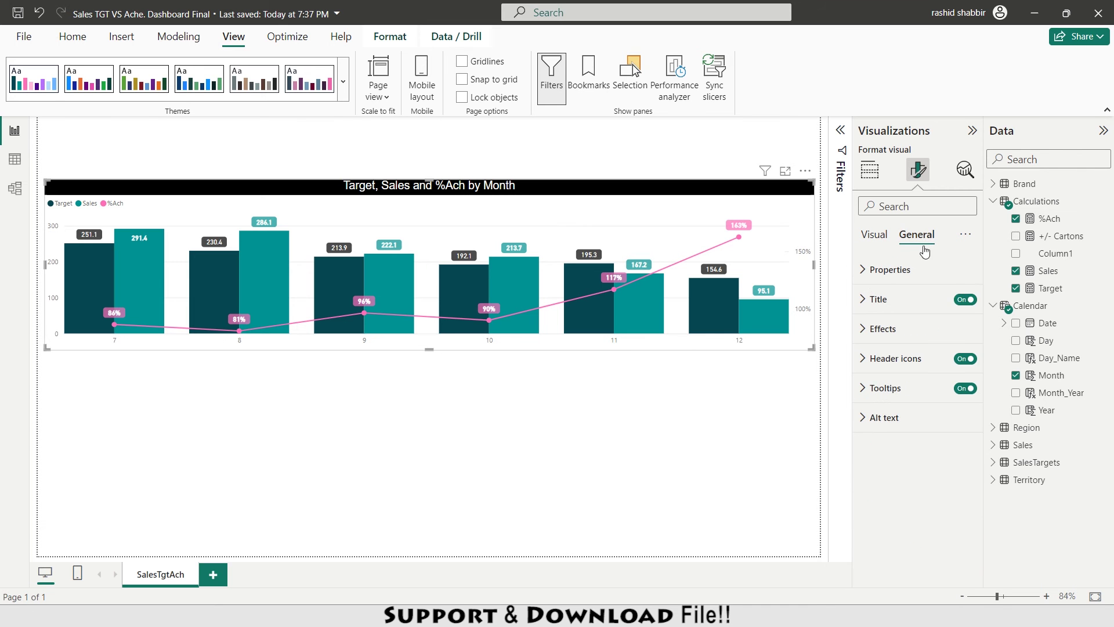
click(882, 333)
scroll(894, 406, down, 1)
click(870, 452)
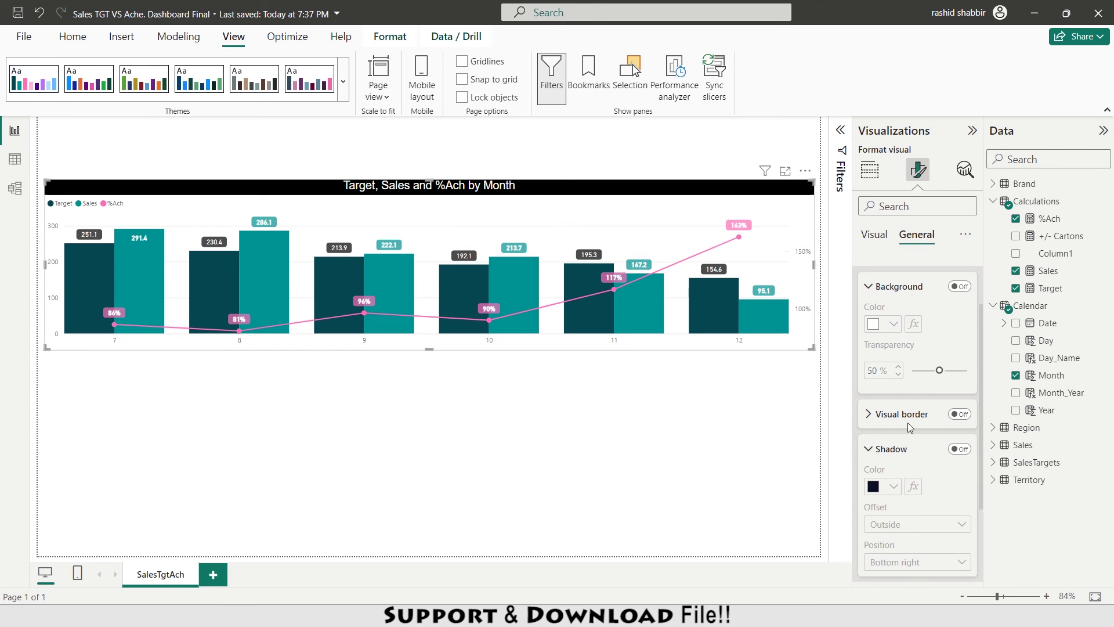
scroll(916, 429, down, 1)
click(959, 401)
scroll(908, 415, down, 1)
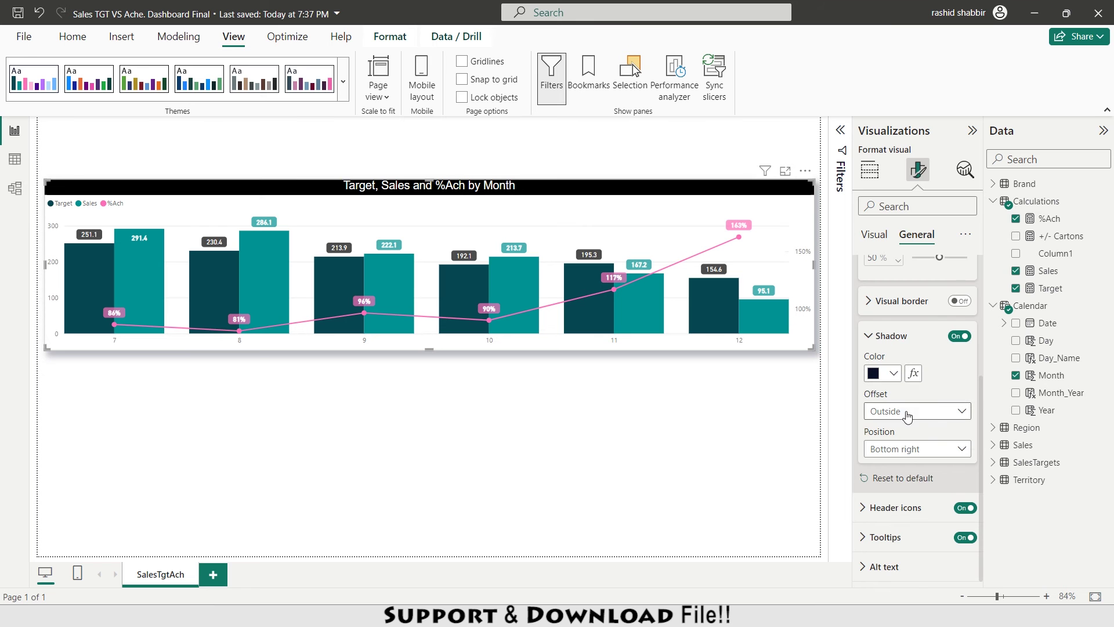
click(941, 411)
click(885, 445)
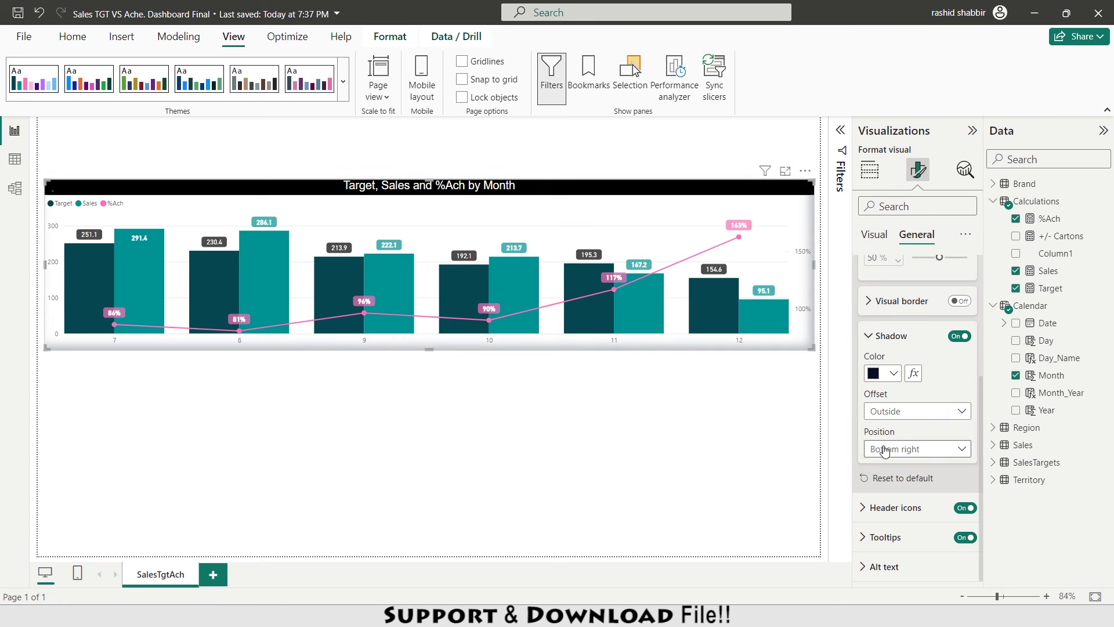
click(473, 380)
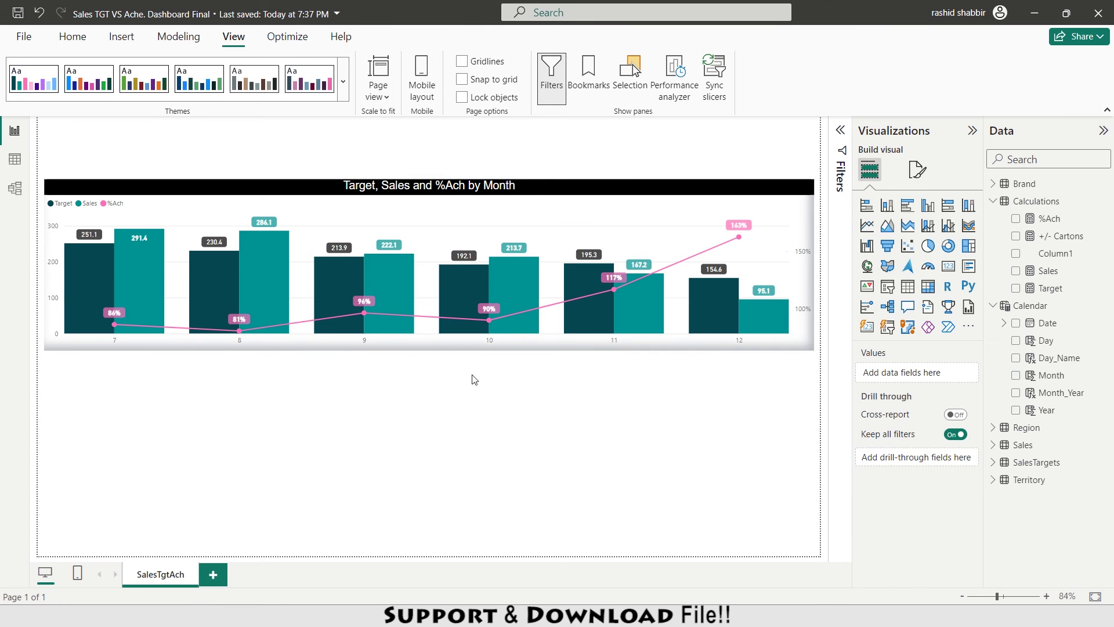
Add a table visual below the monthly chart and put the Region field in its columns
click(907, 286)
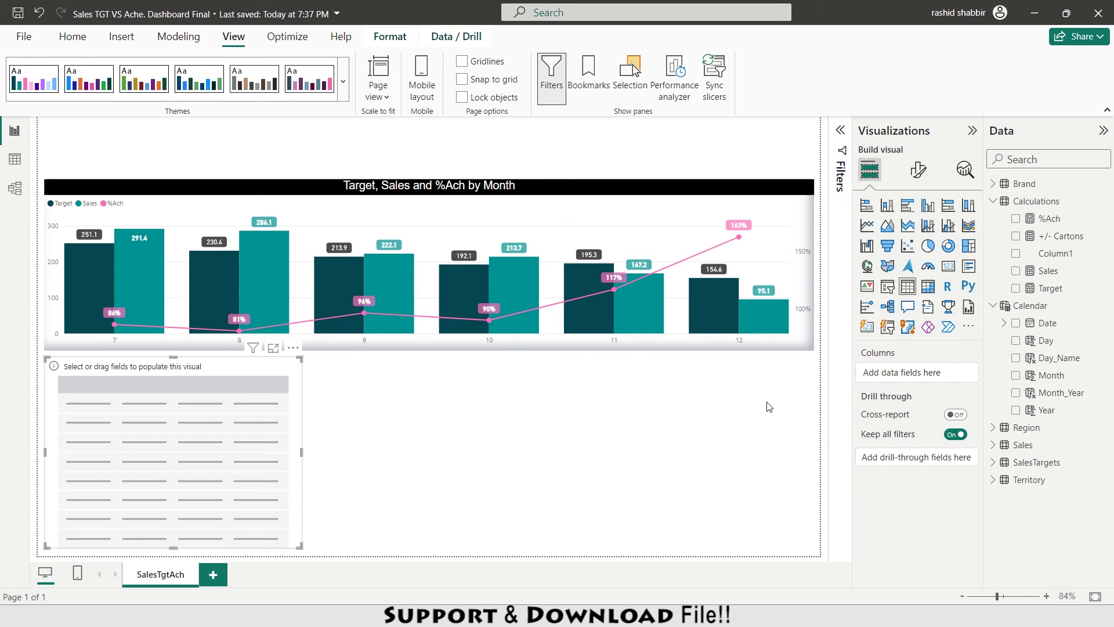
click(992, 236)
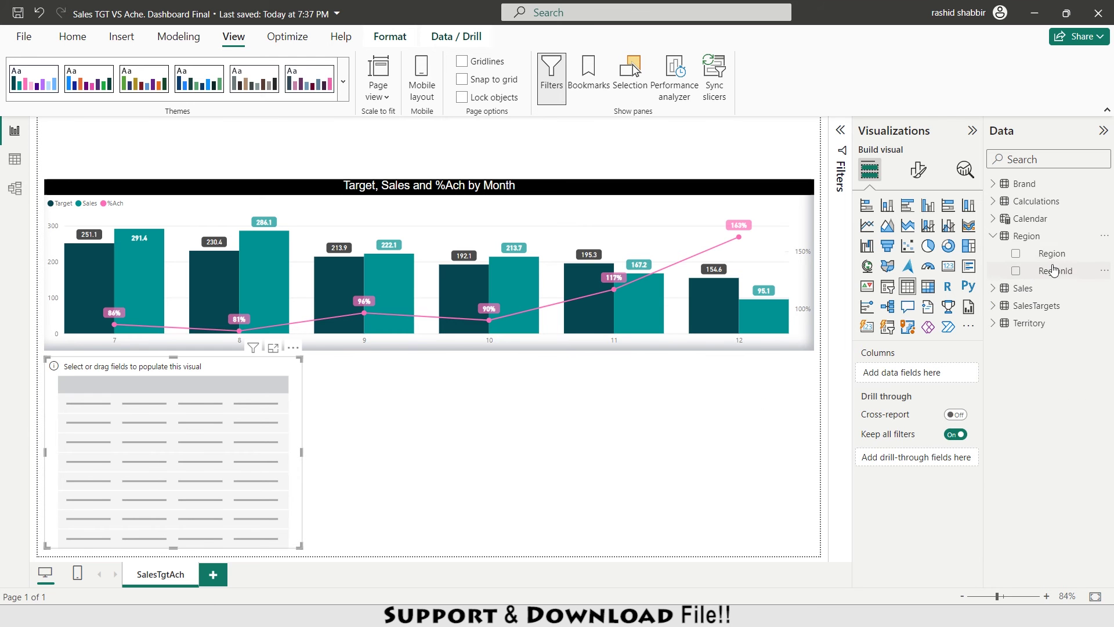
click(1016, 255)
click(994, 236)
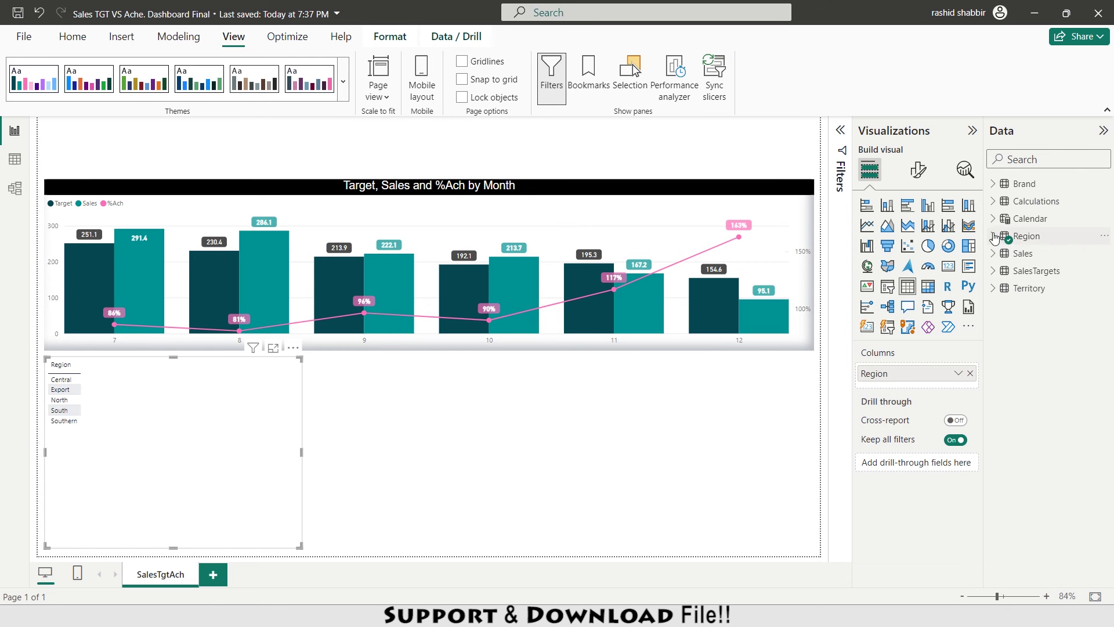
Add the Target, Sales, %Ach and +/- Cartons measures as columns of the region table
click(993, 201)
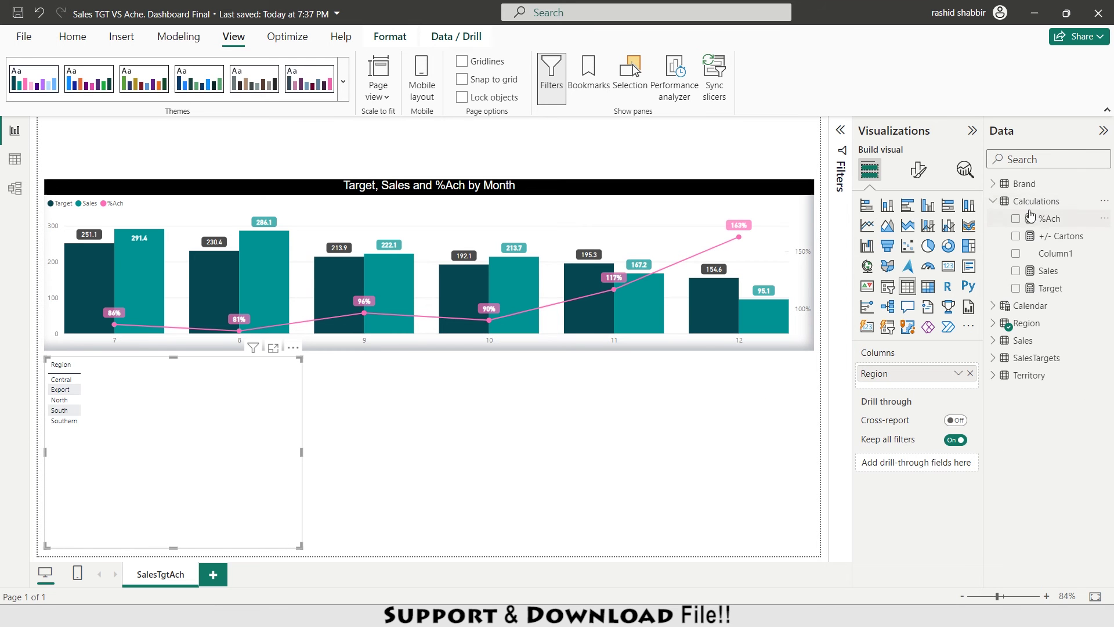
click(1016, 289)
click(1016, 271)
click(1016, 218)
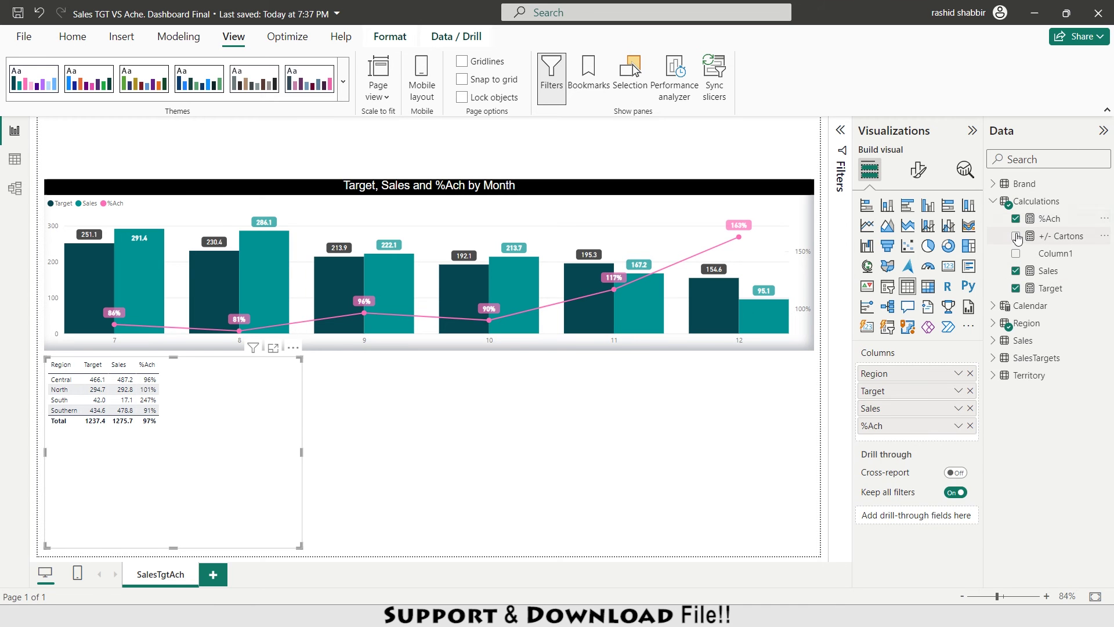
click(1016, 236)
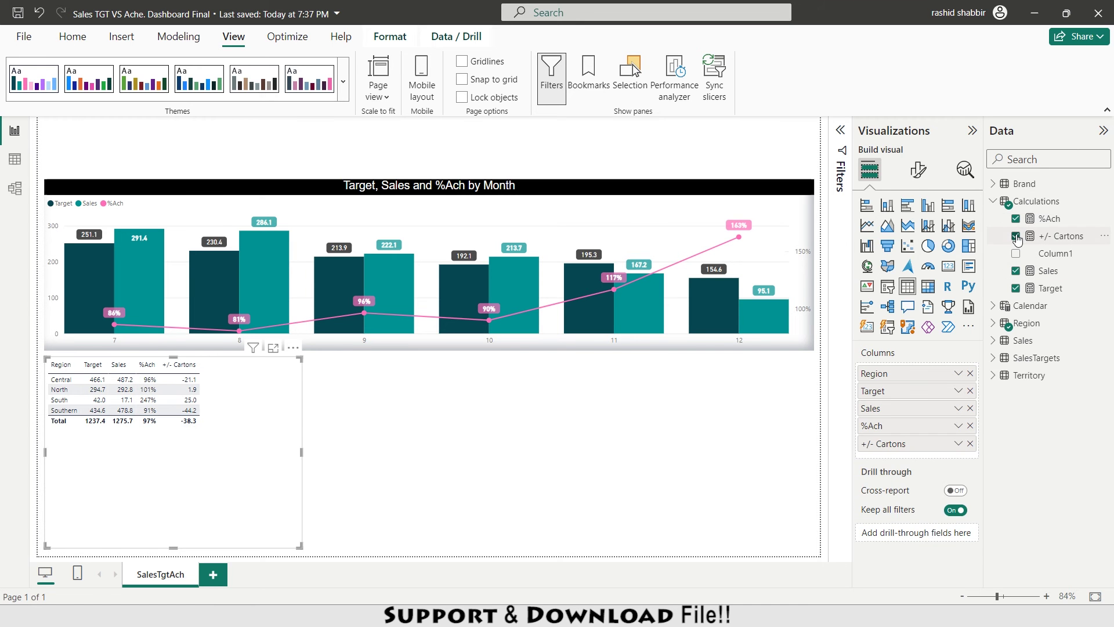
Format the region table's values in bold Arial, size 14
click(918, 170)
click(882, 328)
click(901, 404)
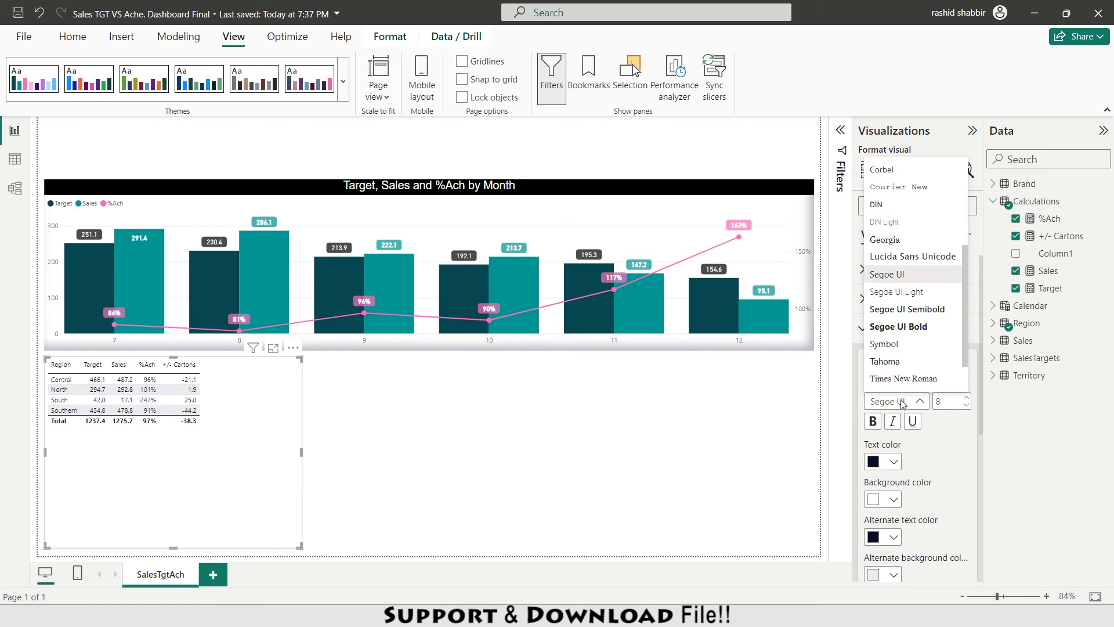
scroll(905, 232, up, 5)
click(884, 169)
click(951, 401)
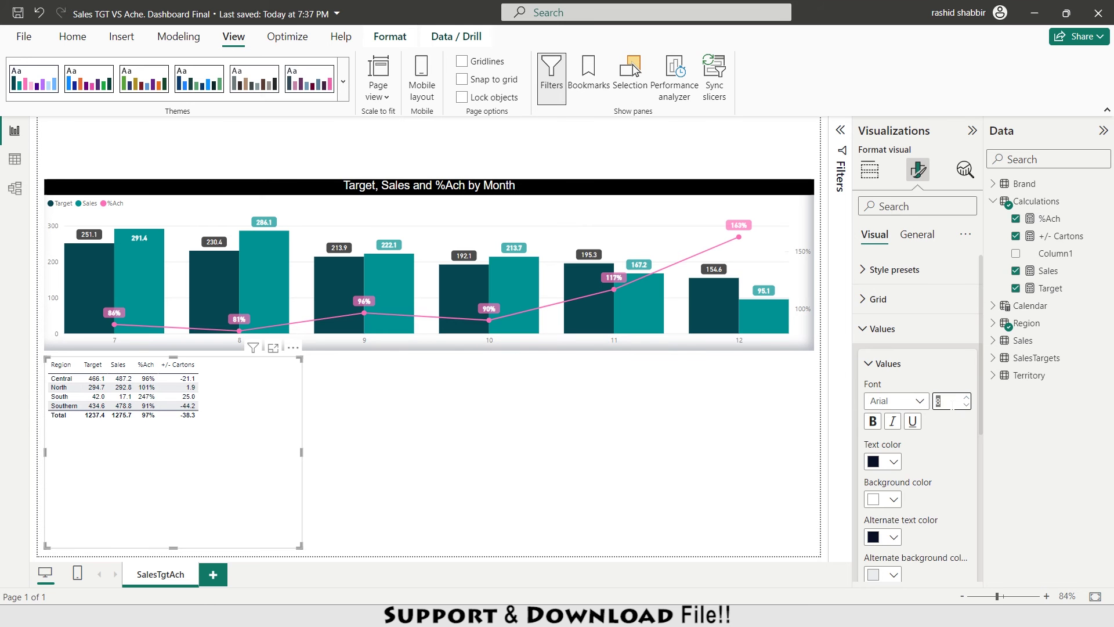
text(14)
click(872, 421)
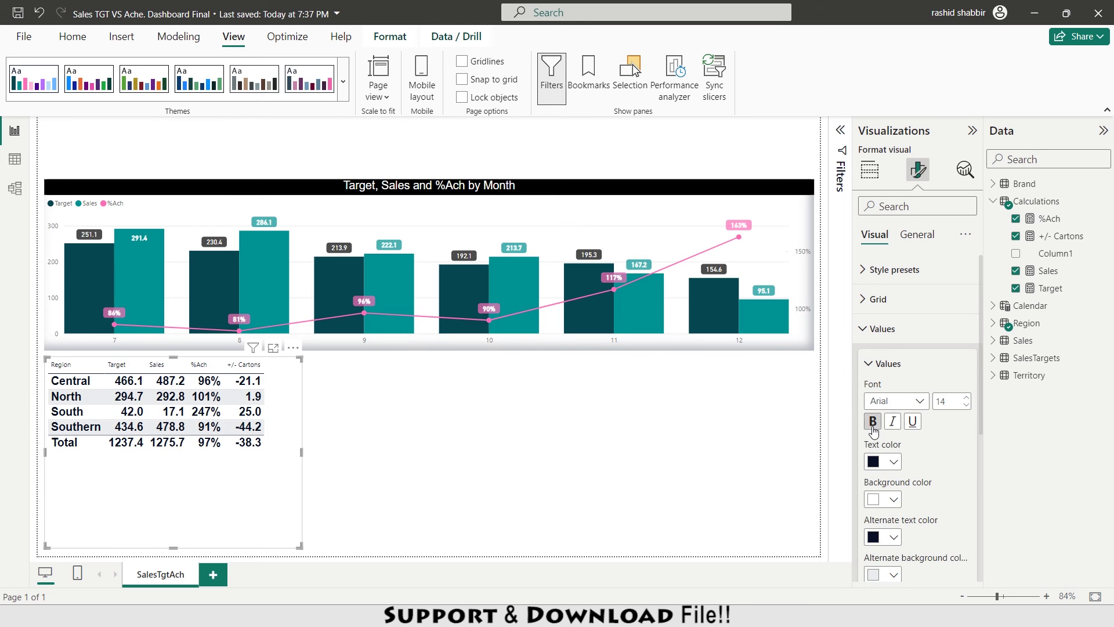
Make the region table's column headers bold and slightly larger
click(881, 328)
scroll(887, 435, down, 1)
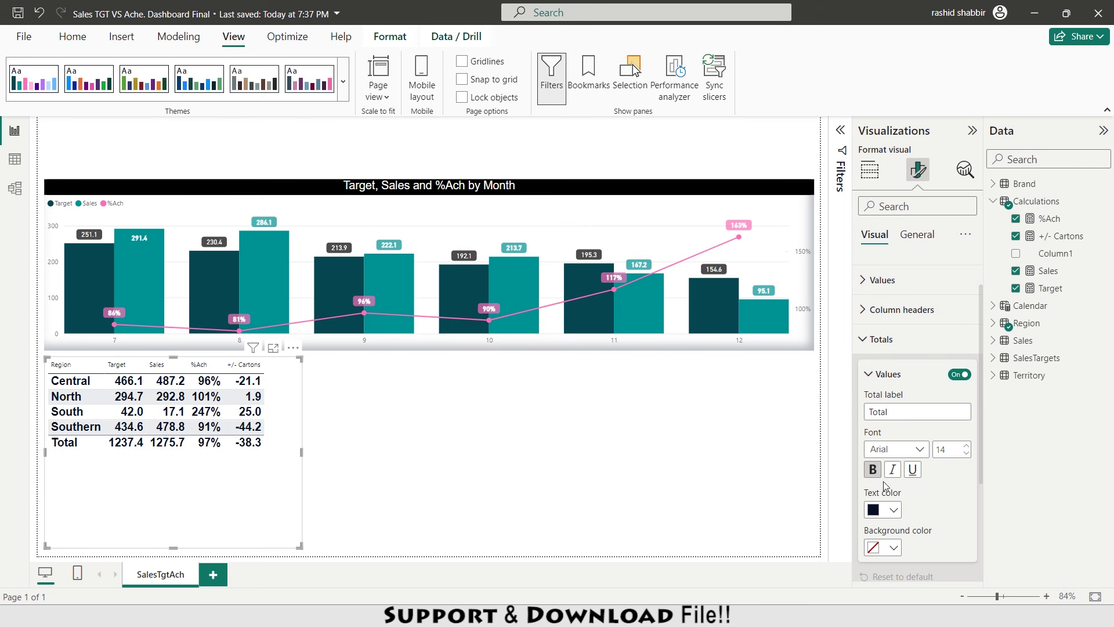
click(888, 373)
click(899, 356)
scroll(879, 360, down, 2)
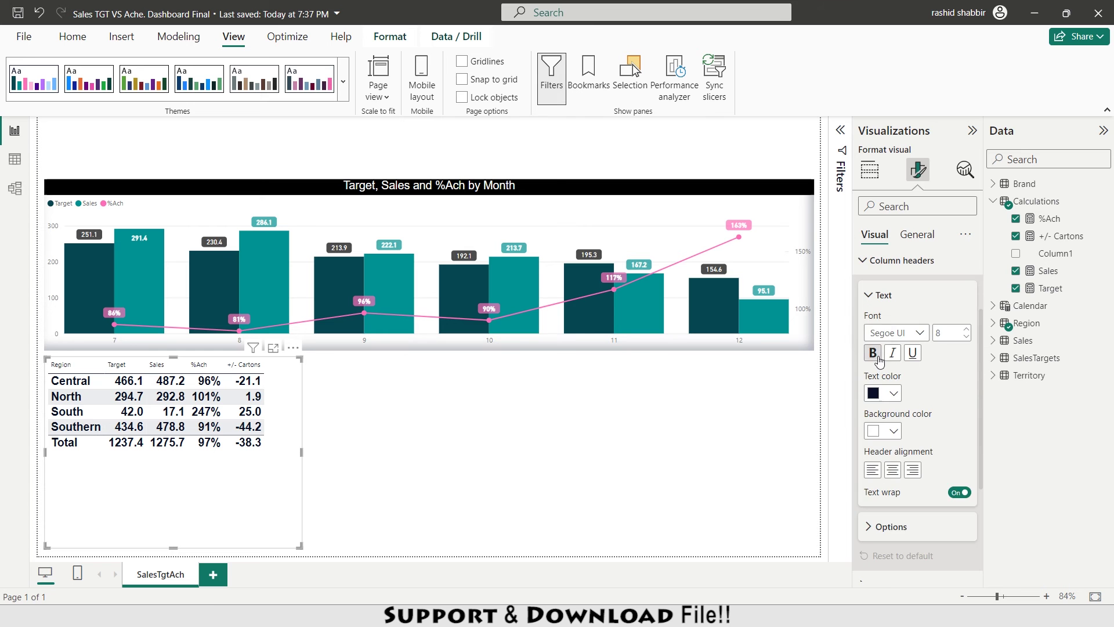
click(872, 352)
click(966, 328)
click(966, 328)
Turn on the region table's title and set its text to "Region Wise Sales TGT VS ACH"
click(917, 170)
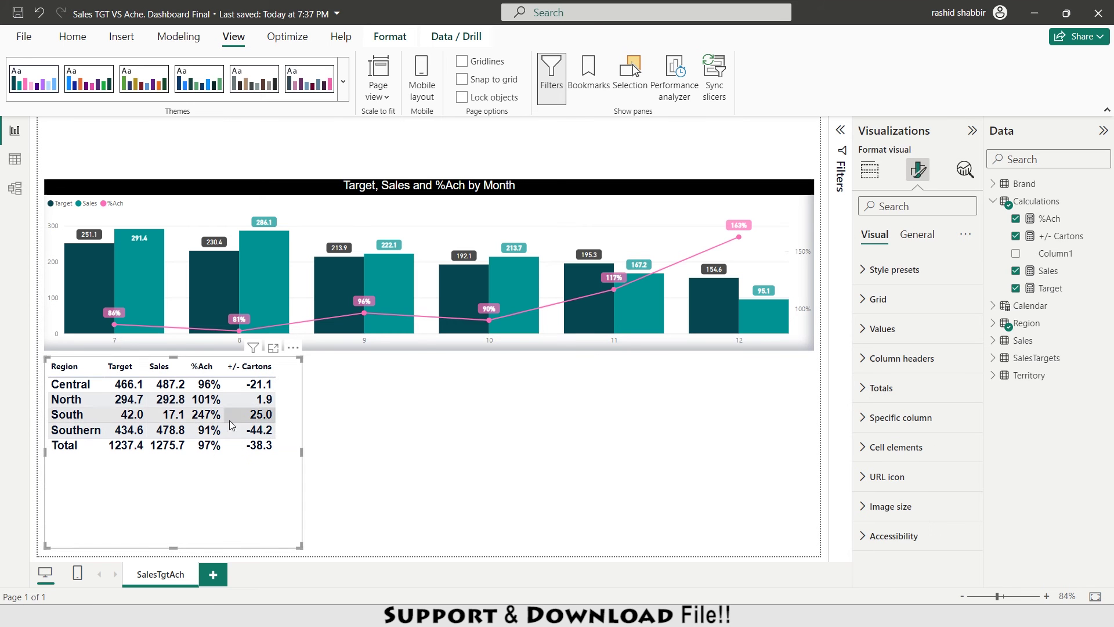
click(916, 234)
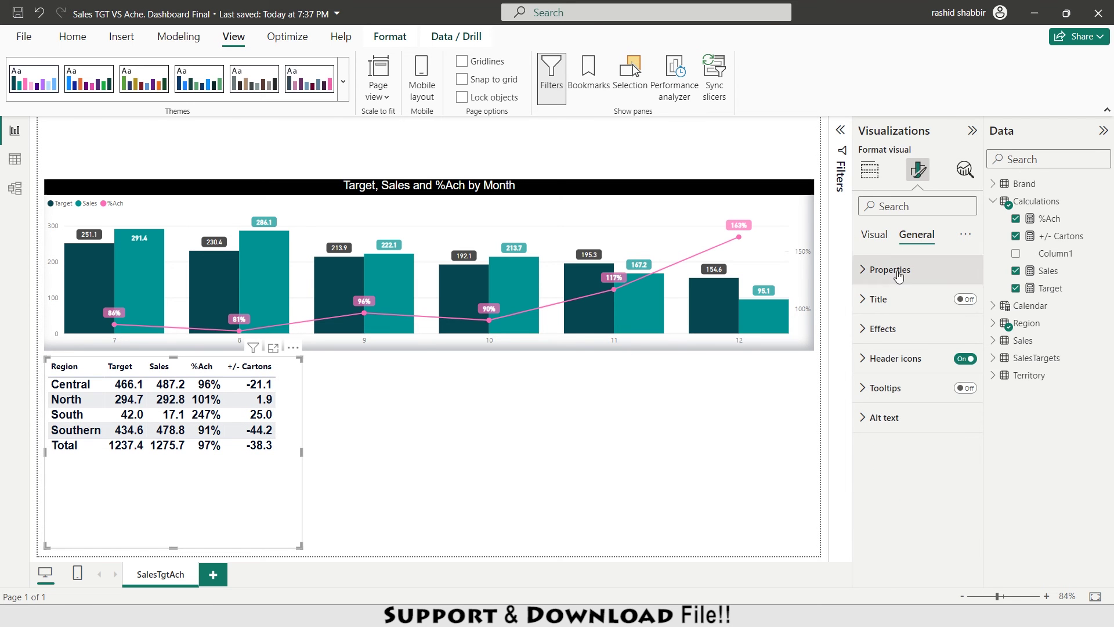
click(864, 300)
click(964, 299)
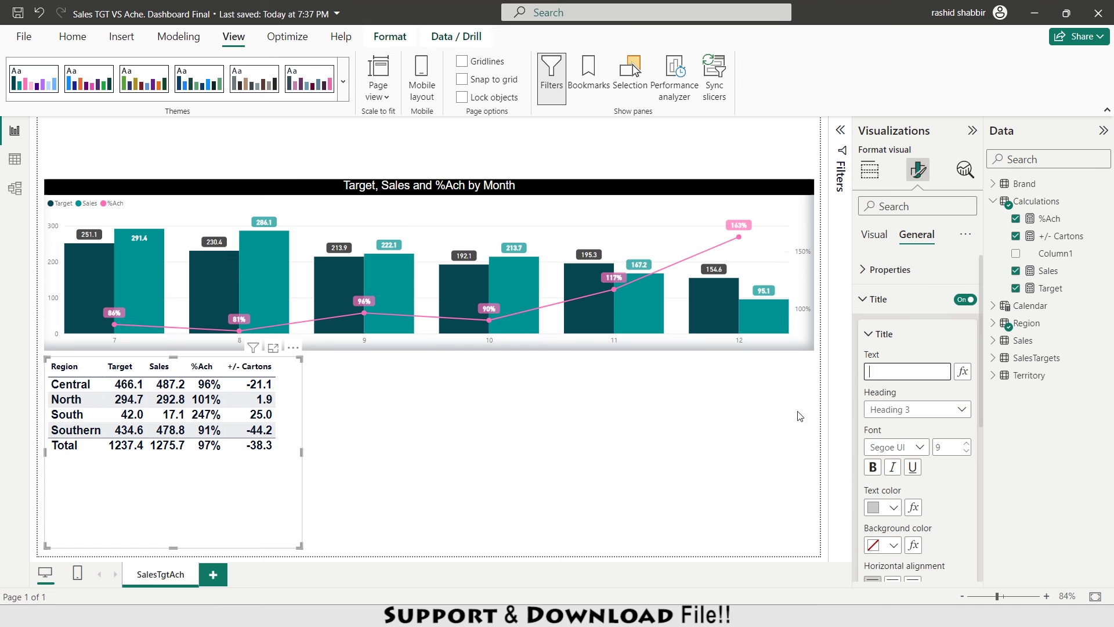
text(Region Wise S)
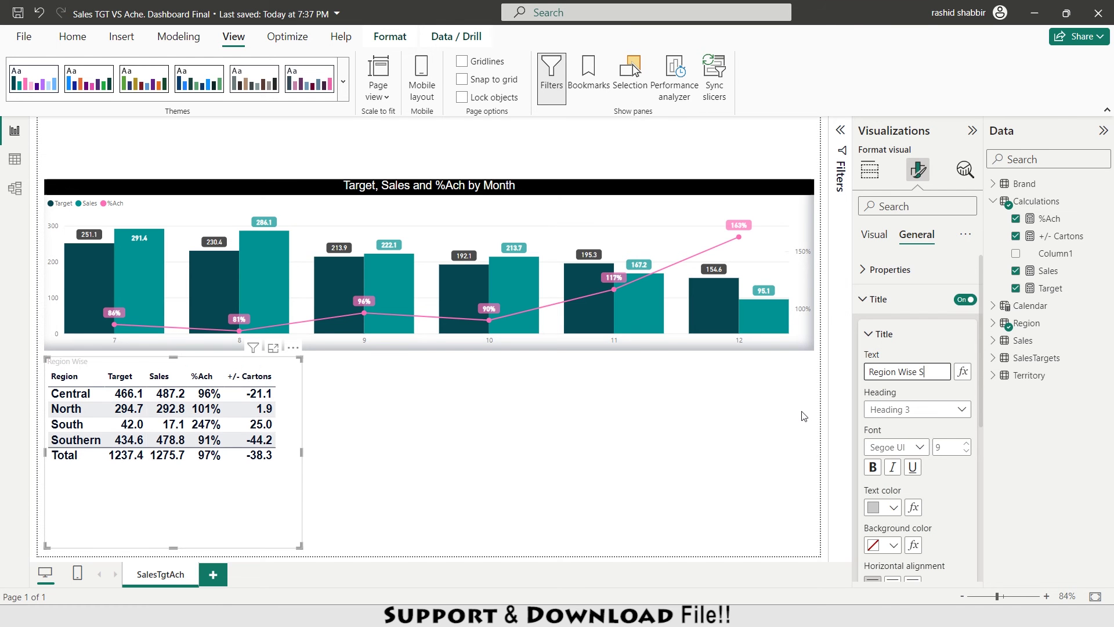
text(ales TGT VS ACH)
Format the region table's title in bold Arial, size 14, and centre it horizontally
scroll(911, 417, down, 2)
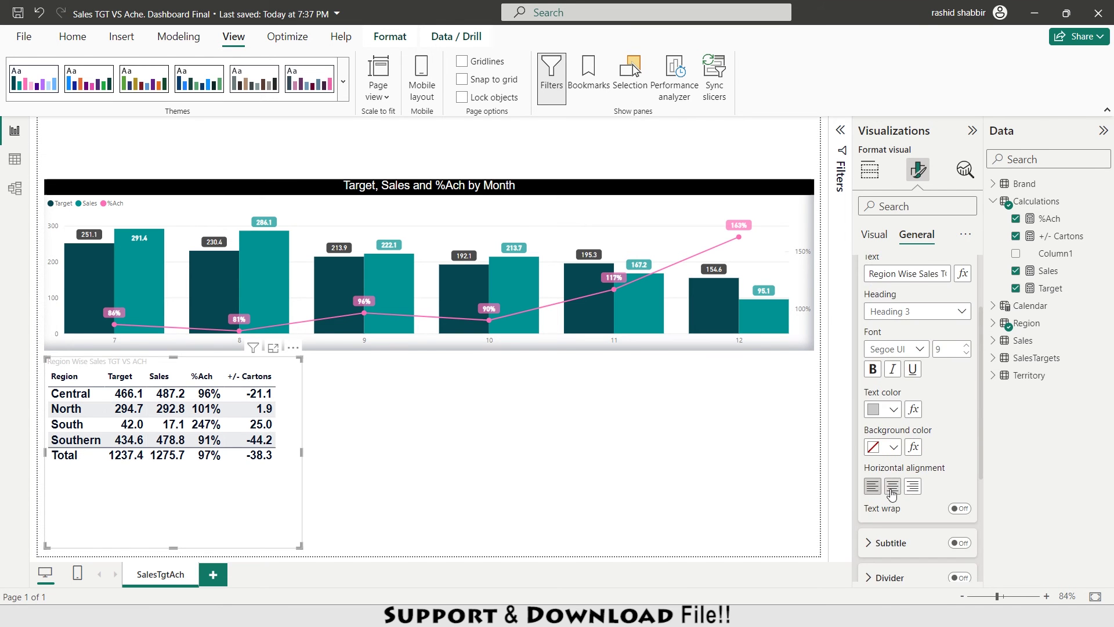
click(896, 350)
text(a)
key(Return)
key(Tab)
text(14)
click(873, 369)
Give the region table's title a black background and white text
click(893, 447)
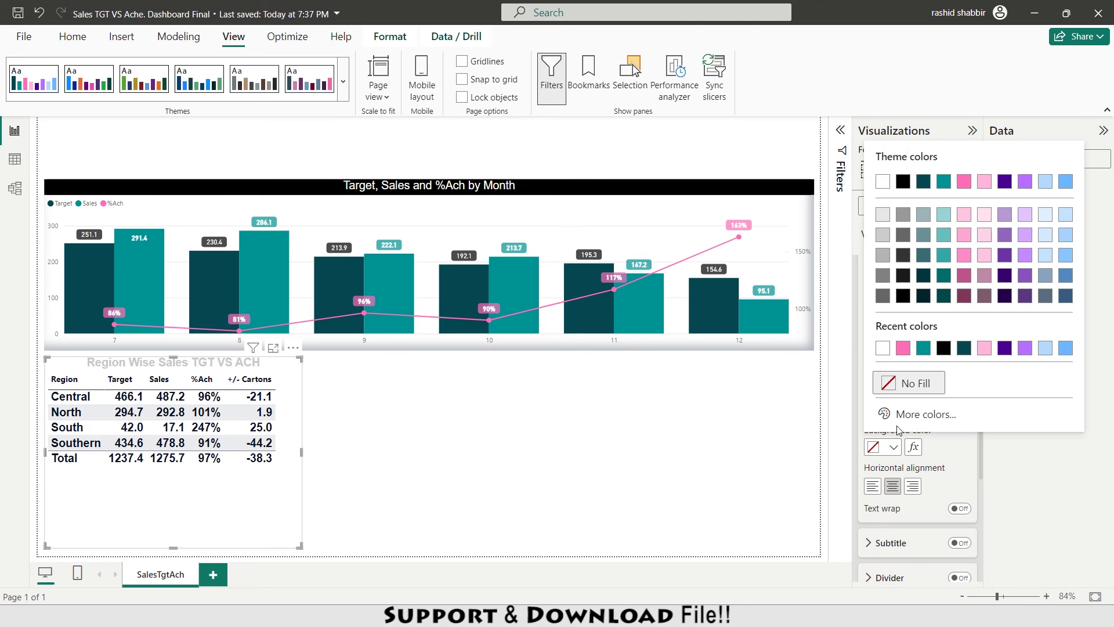
click(903, 185)
click(894, 409)
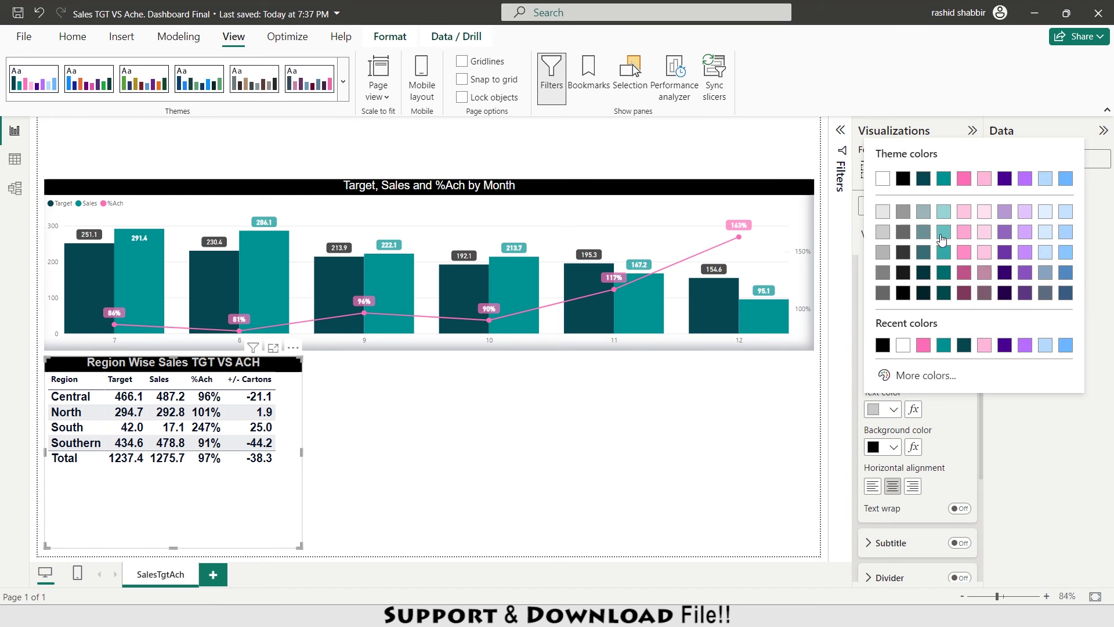
click(883, 179)
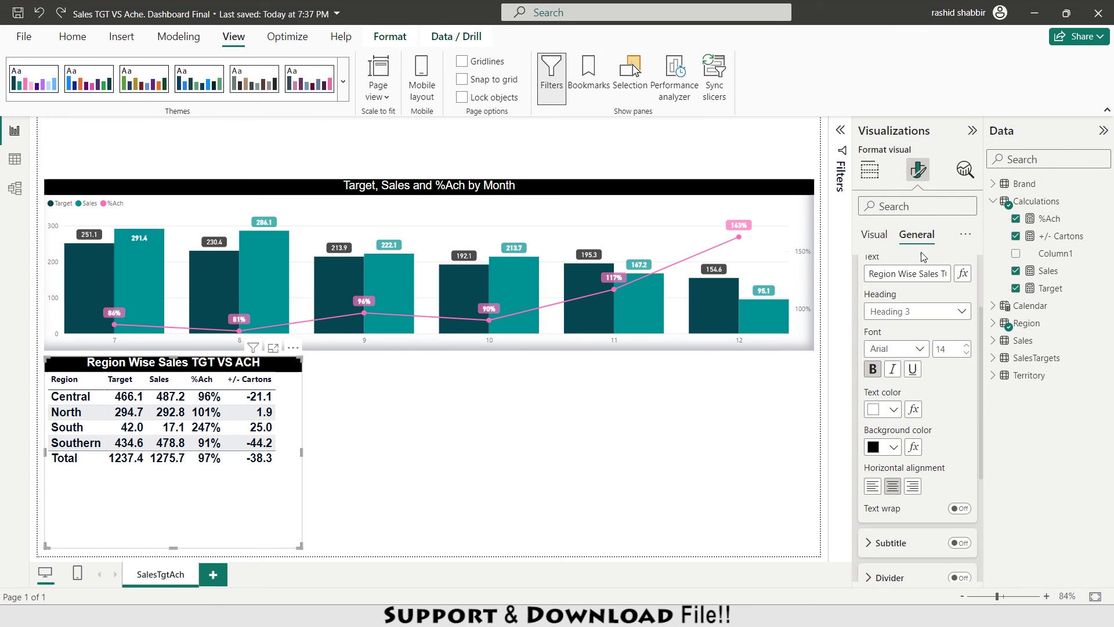
Turn on the region table's shadow effect and set its offset to Inside
scroll(921, 252, up, 2)
click(878, 298)
click(877, 329)
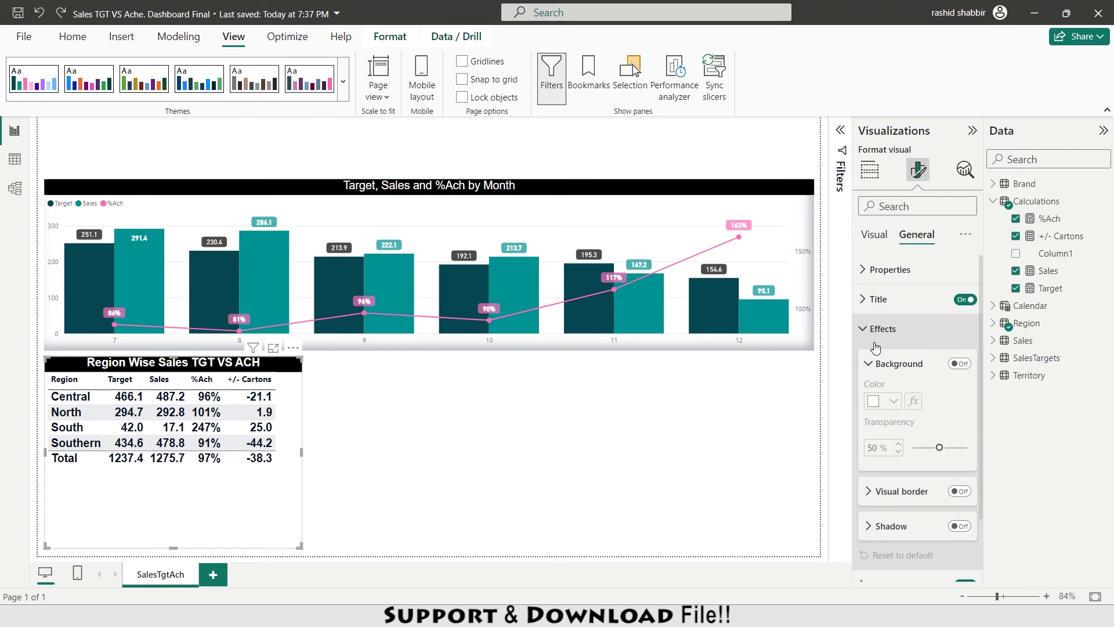
scroll(893, 382, down, 2)
click(959, 449)
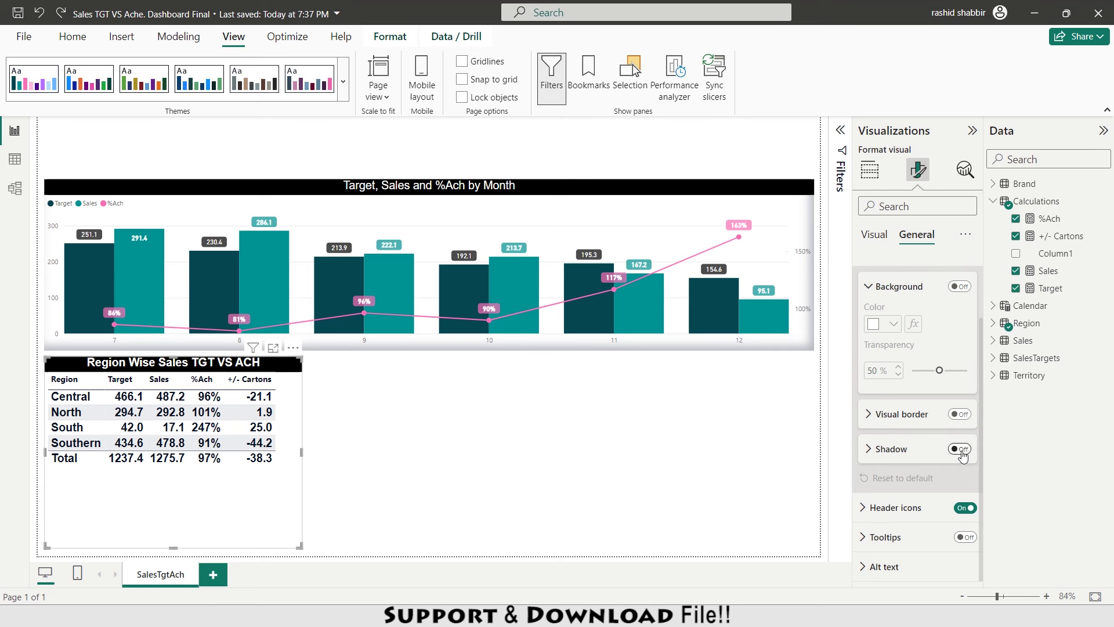
scroll(929, 441, down, 3)
click(928, 432)
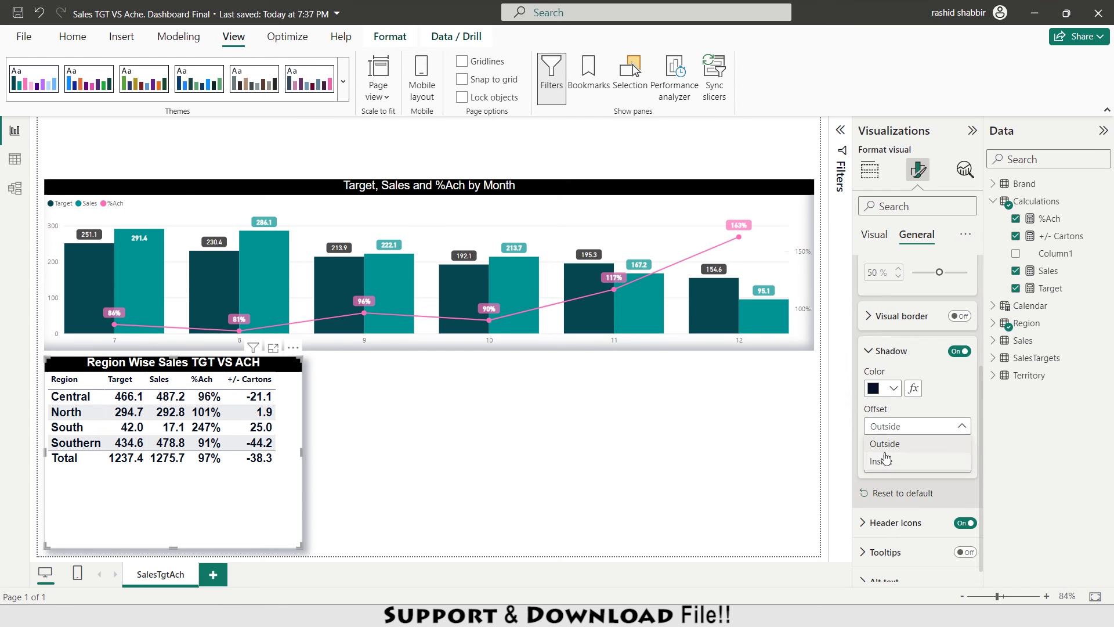
click(883, 461)
Duplicate the region table and place the copy to the right of the original
click(259, 493)
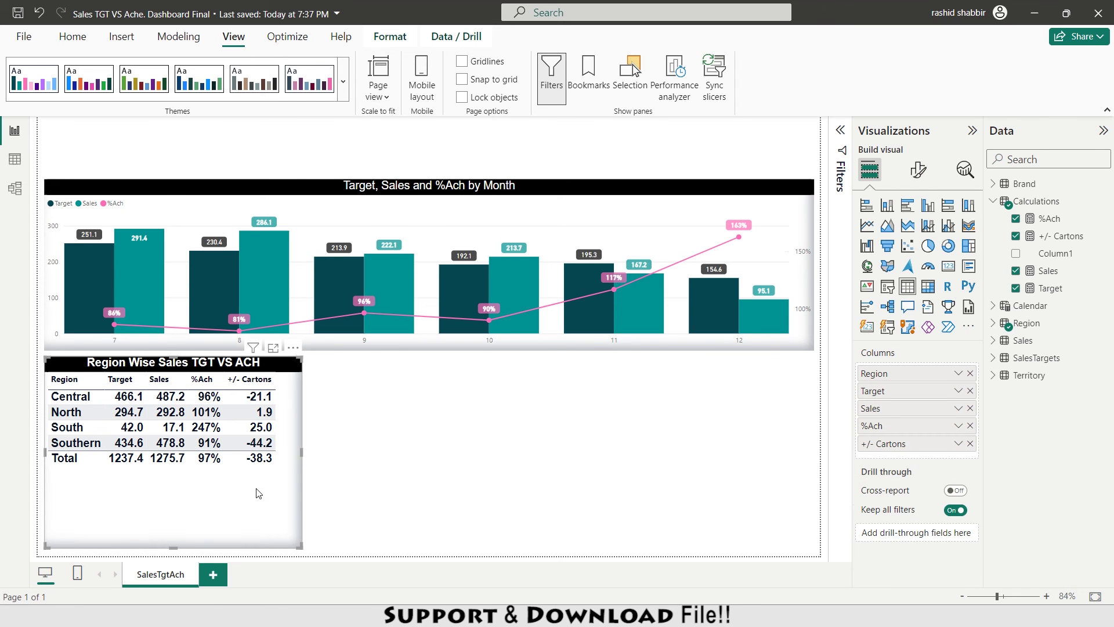
key(ctrl+c)
key(ctrl+v)
drag(259, 493, 530, 493)
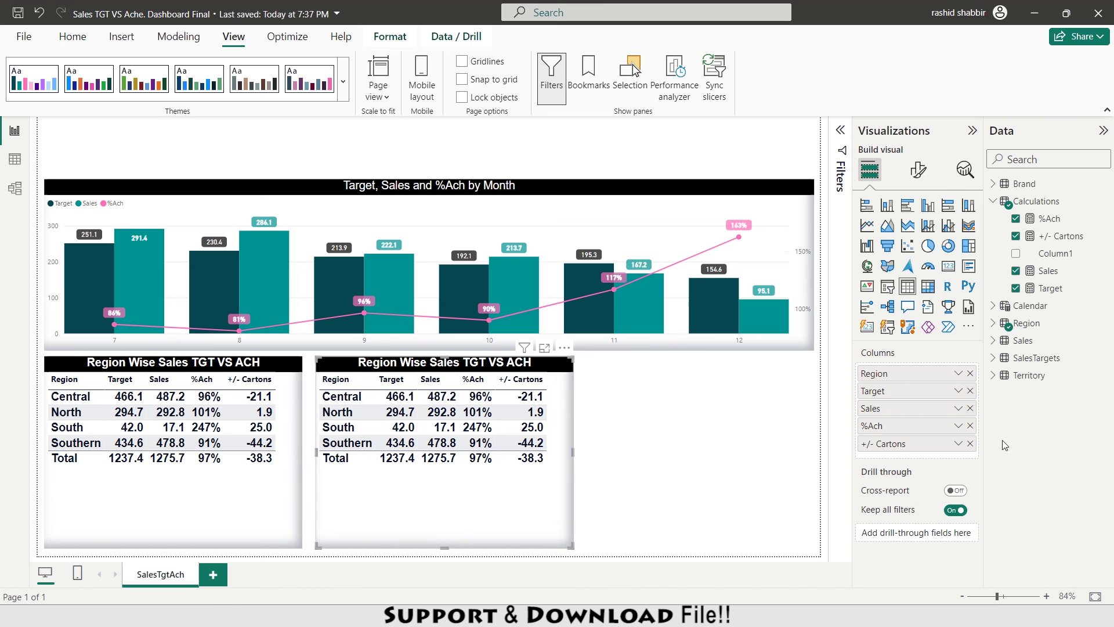
Replace Region with the Short field from the Territory table as the first column of the copied table
click(970, 374)
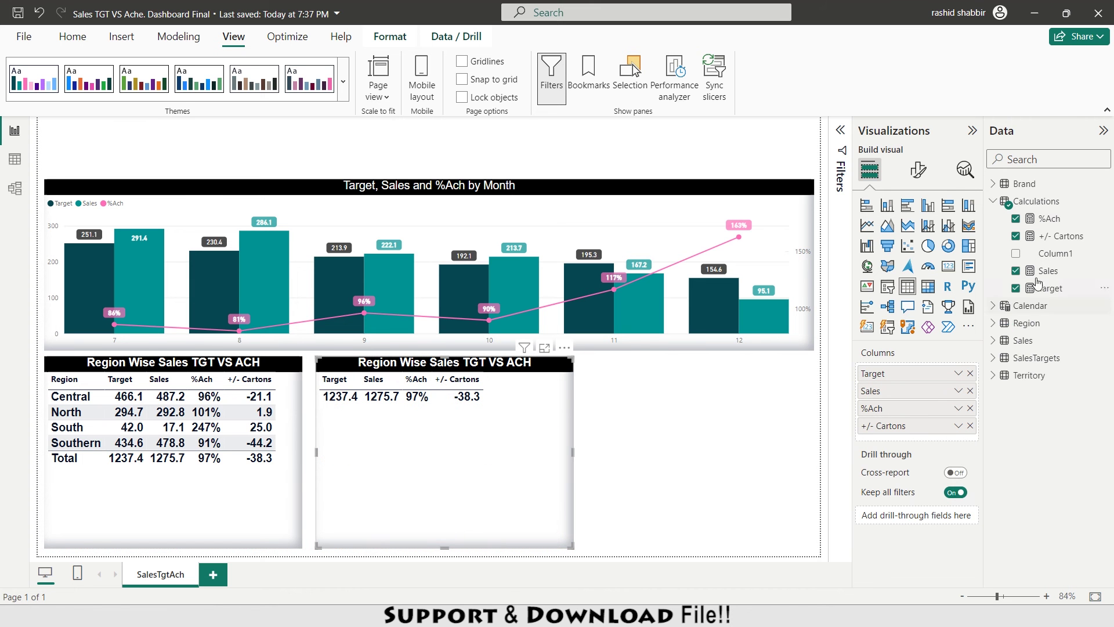
click(992, 201)
click(992, 288)
drag(1049, 305, 925, 375)
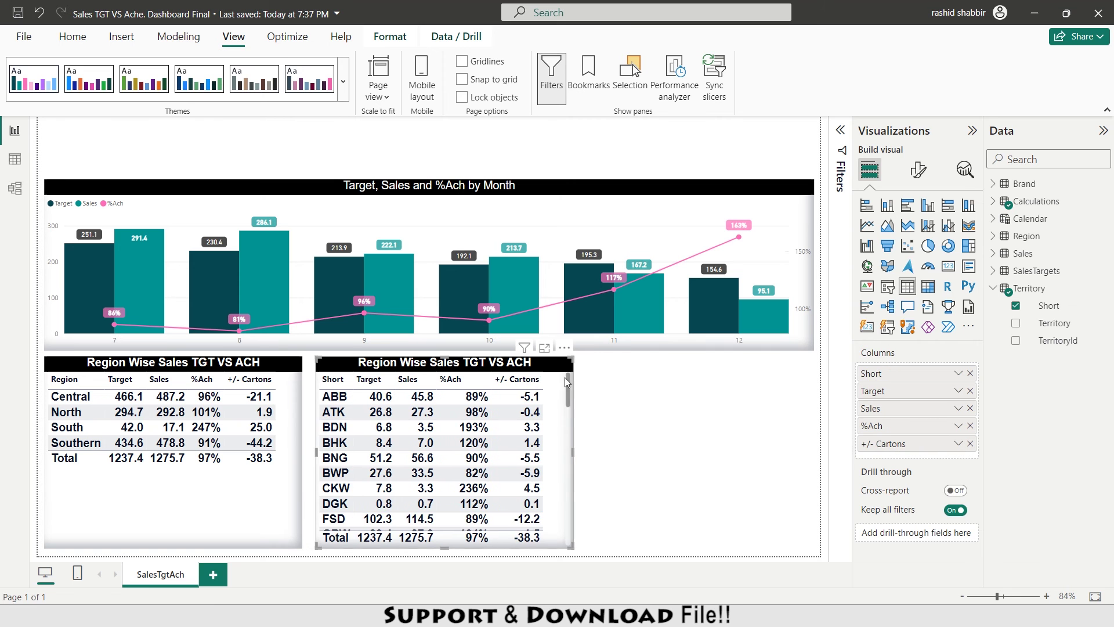
Duplicate the territory table and line up all three tables side by side below the monthly chart
key(ctrl+c)
key(ctrl+v)
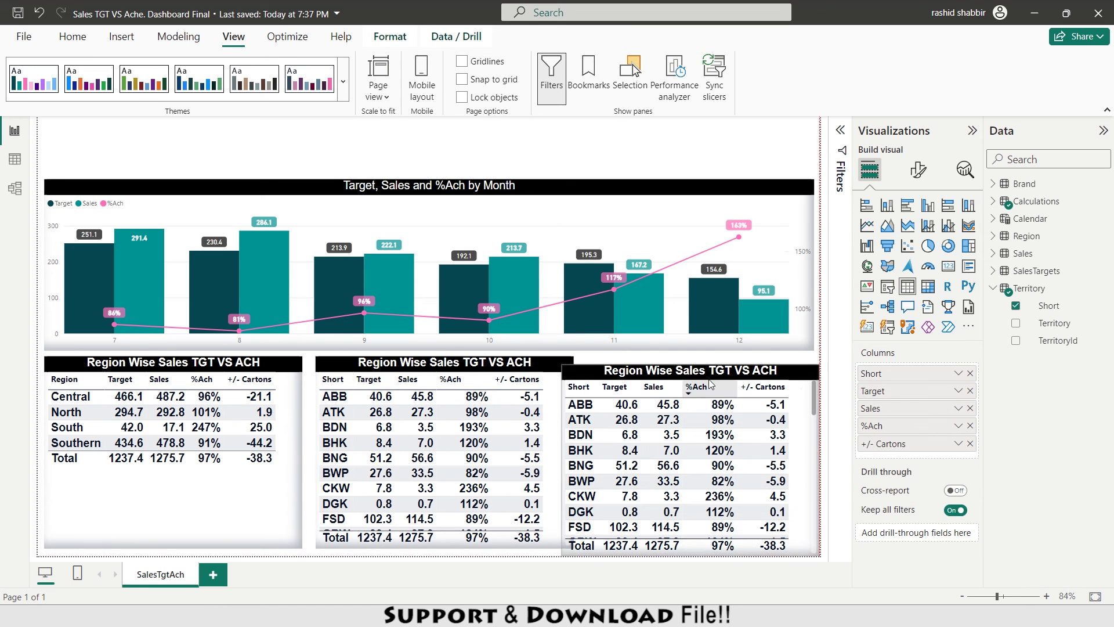
drag(458, 367, 446, 366)
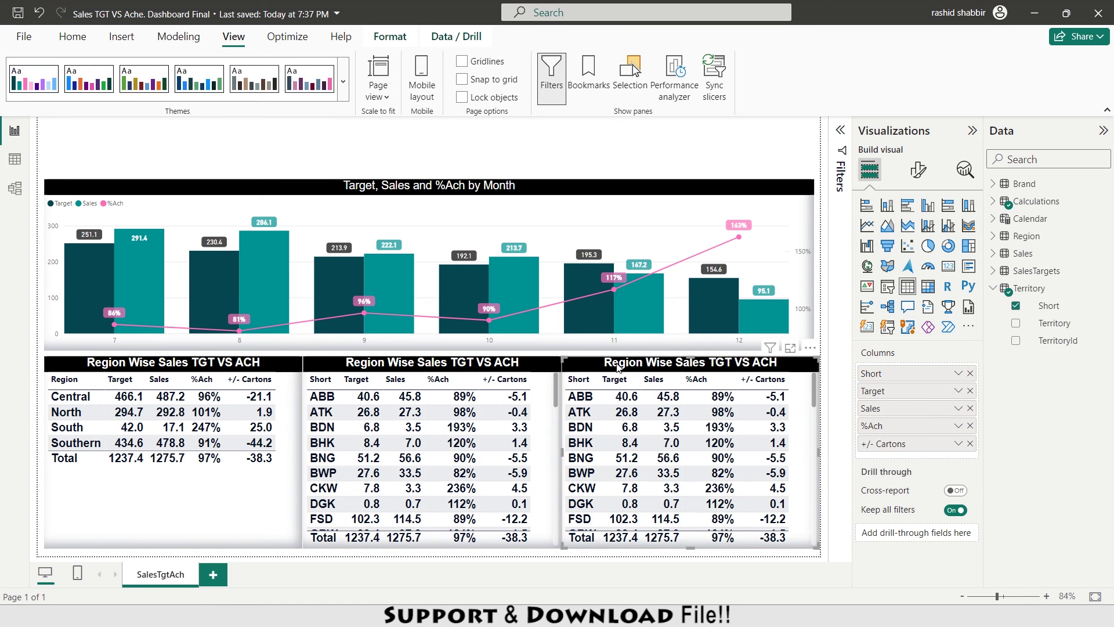
Replace Short with the Brand field as the first column of the third table
click(970, 374)
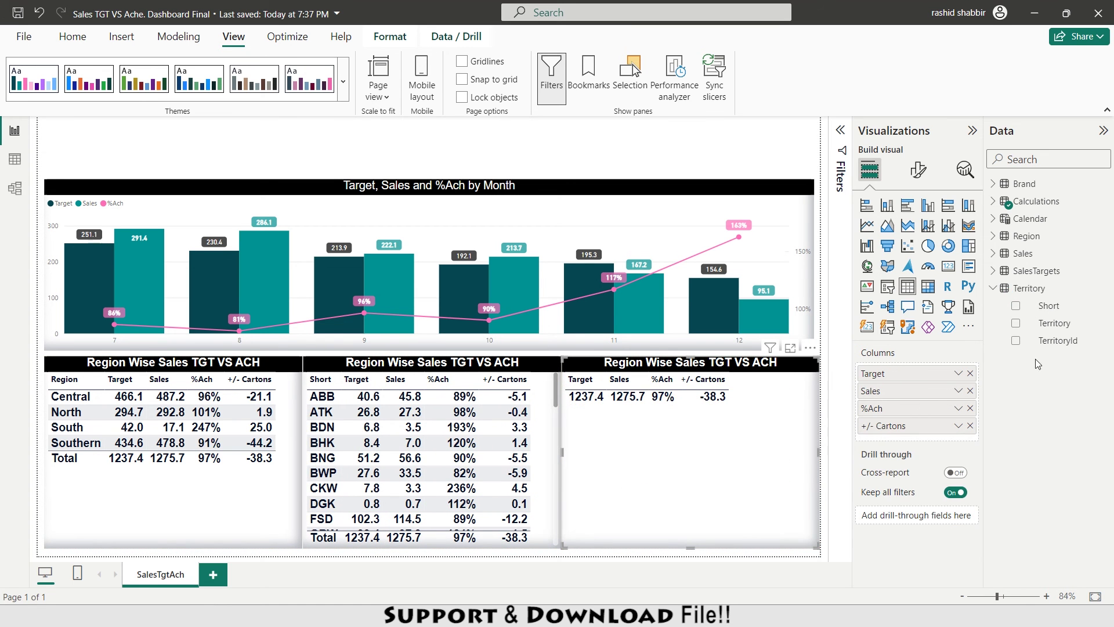
click(1003, 289)
click(1002, 184)
click(1015, 201)
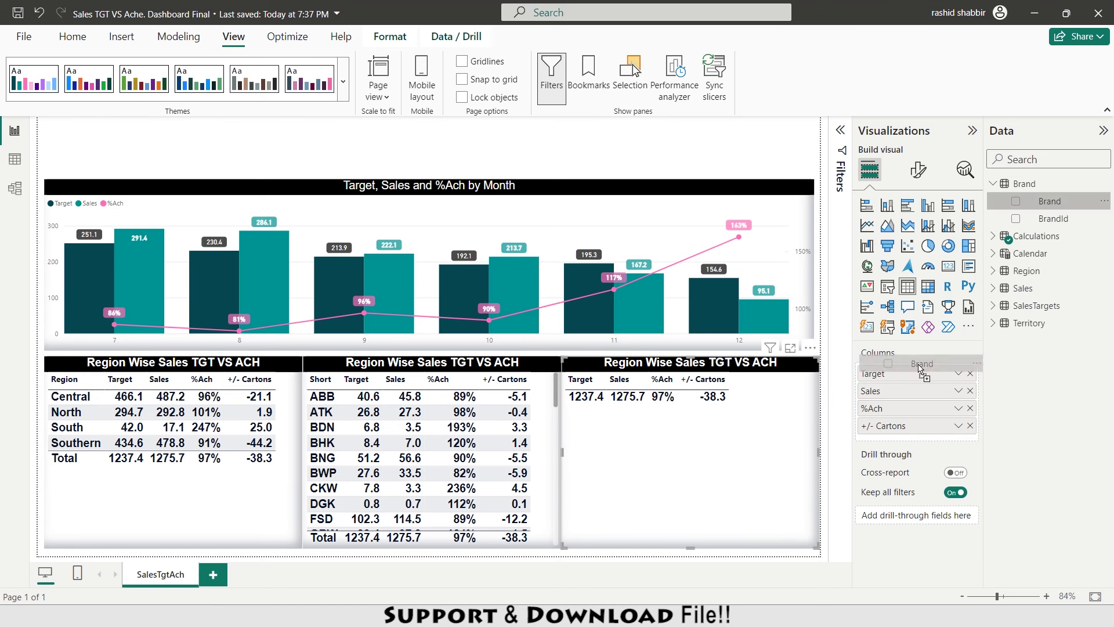
Retitle the brand table "Brand Wise Sales TGT VS ACH" and the territory table "Territory Wise Sales TGT VS ACH"
click(919, 174)
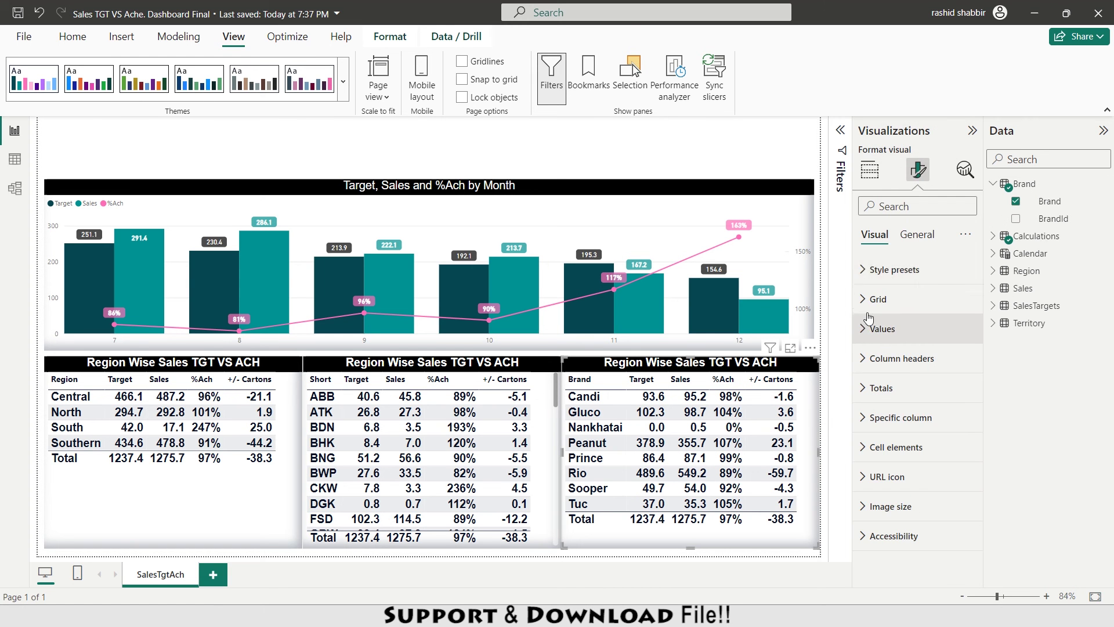
click(917, 234)
click(863, 300)
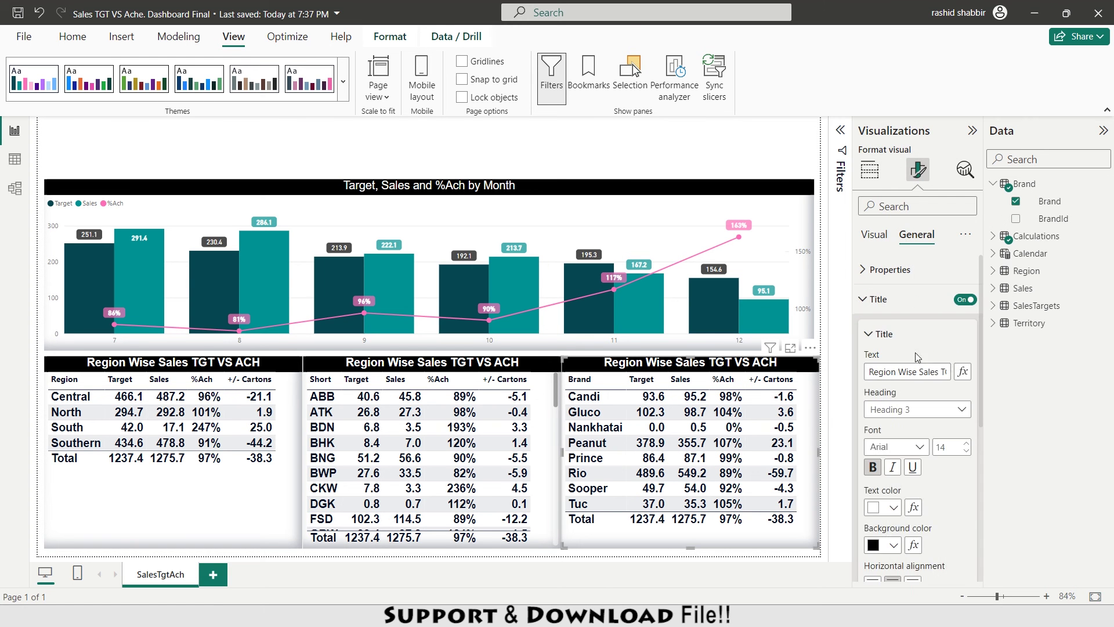
double_click(880, 371)
text(Brand)
click(505, 368)
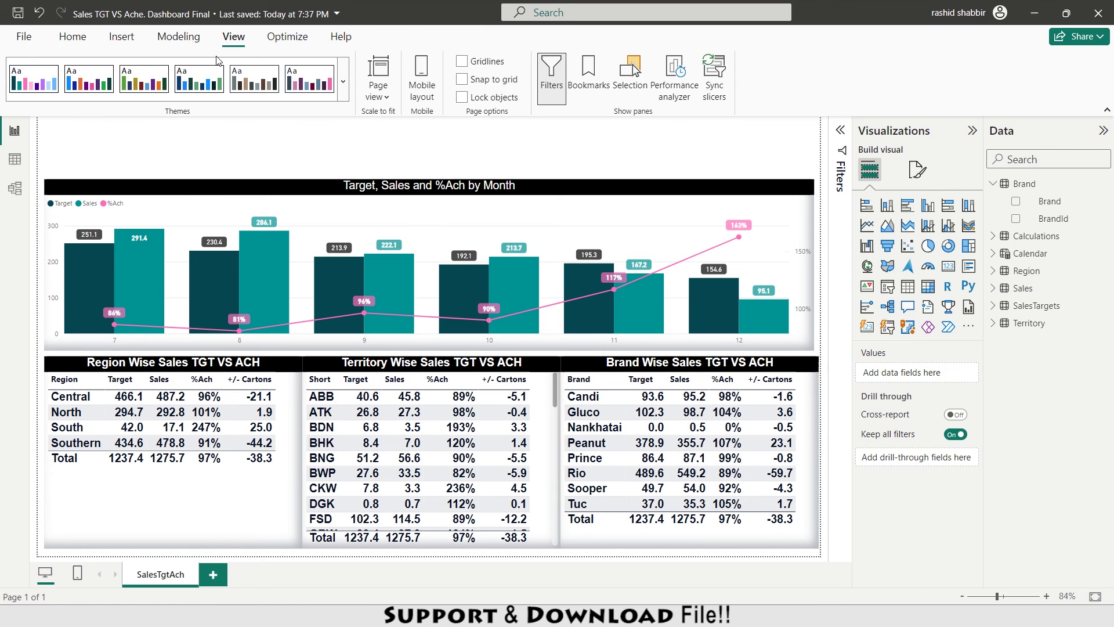
Insert a rectangle shape and fit it as a full-width header band above the monthly chart
click(122, 42)
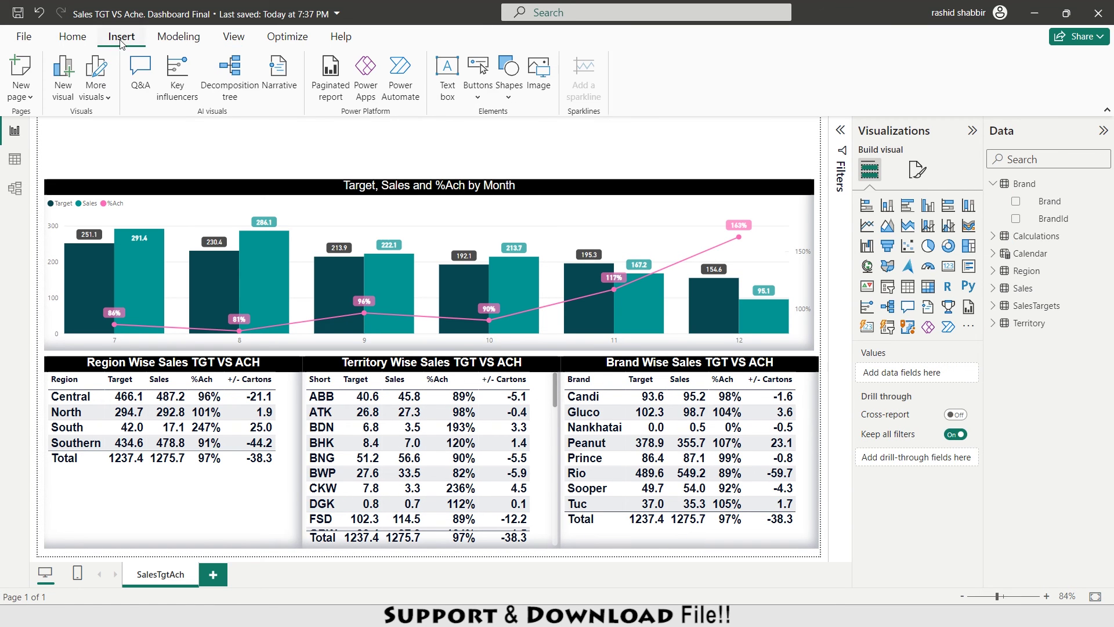
click(508, 97)
click(513, 177)
drag(214, 243, 817, 172)
key(Escape)
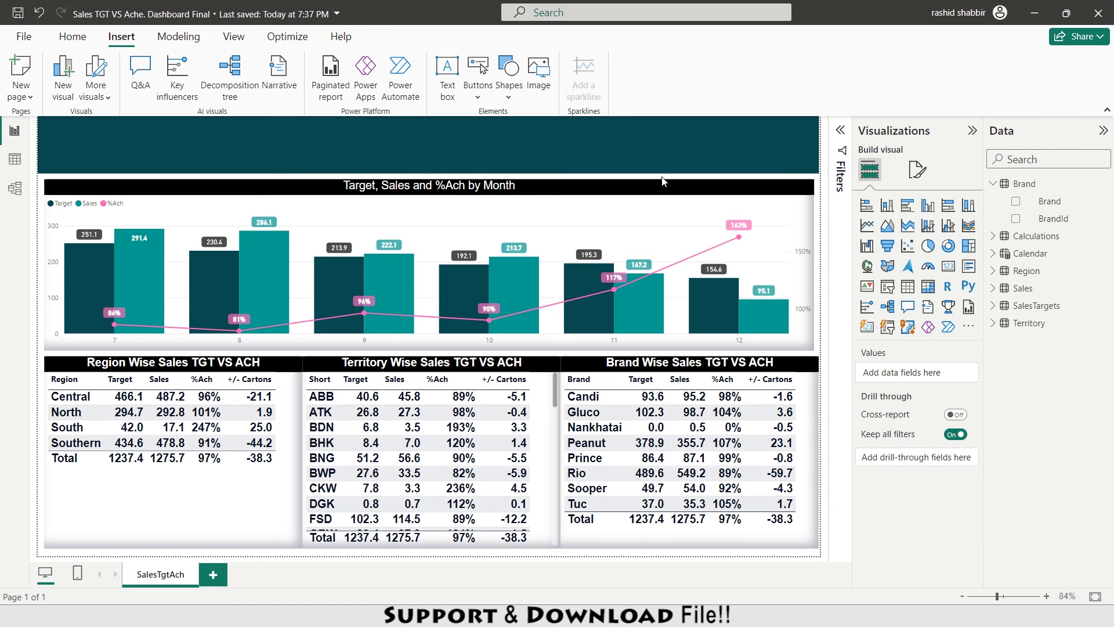
Add a slicer visual, move it onto the header band and shrink its height to fit within the band
click(887, 286)
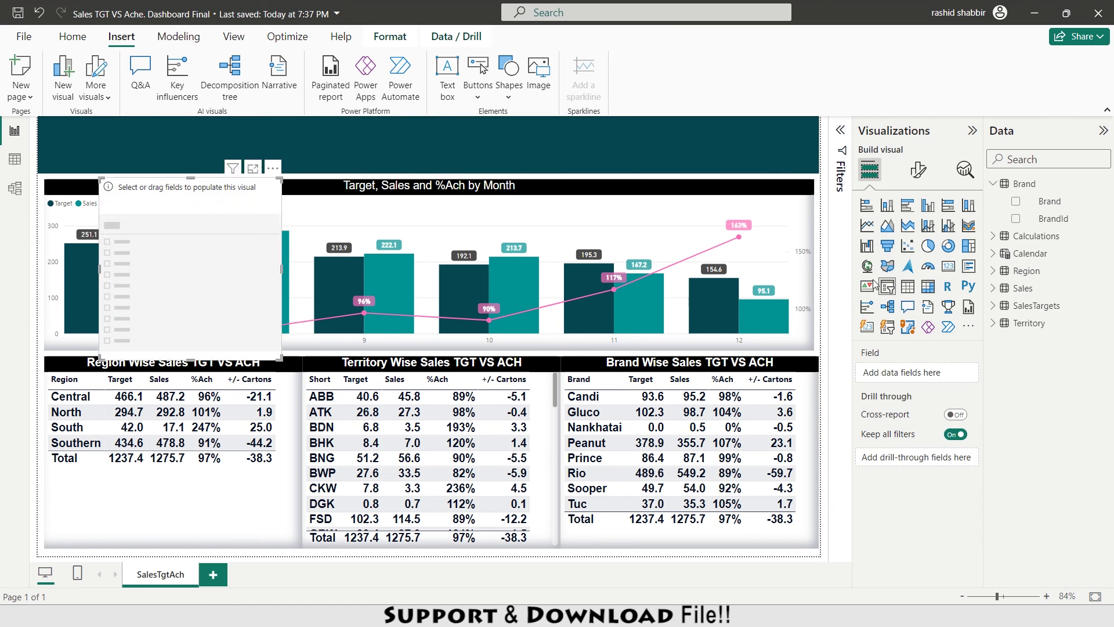
drag(123, 169, 97, 119)
drag(166, 297, 166, 167)
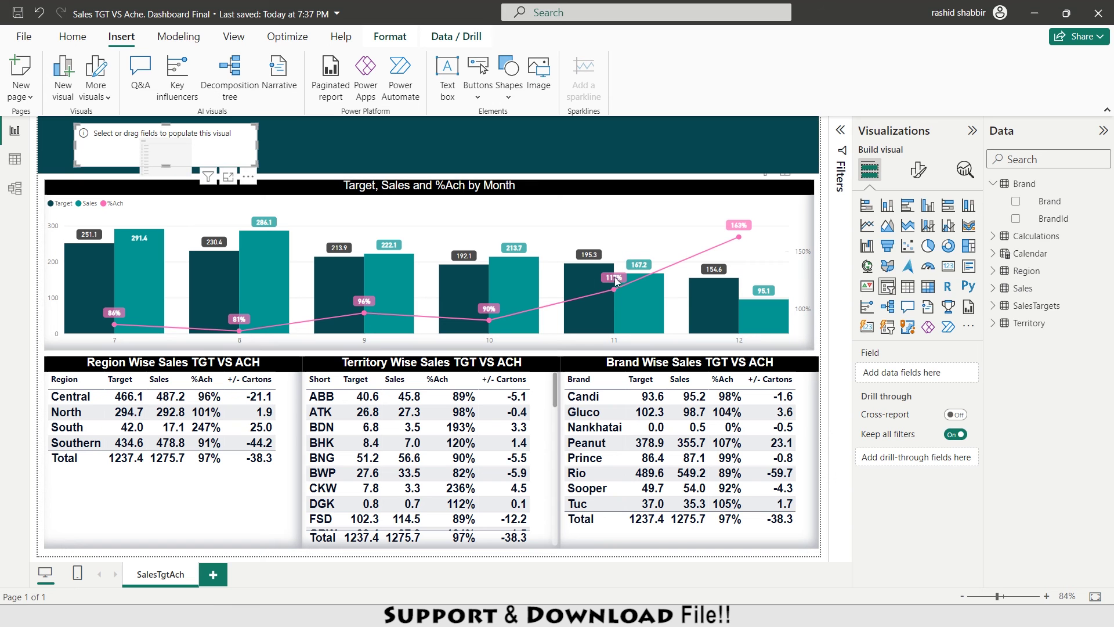
Assign the Year field from the Calendar table to the new slicer
click(993, 183)
click(993, 201)
click(993, 201)
click(993, 220)
click(1015, 322)
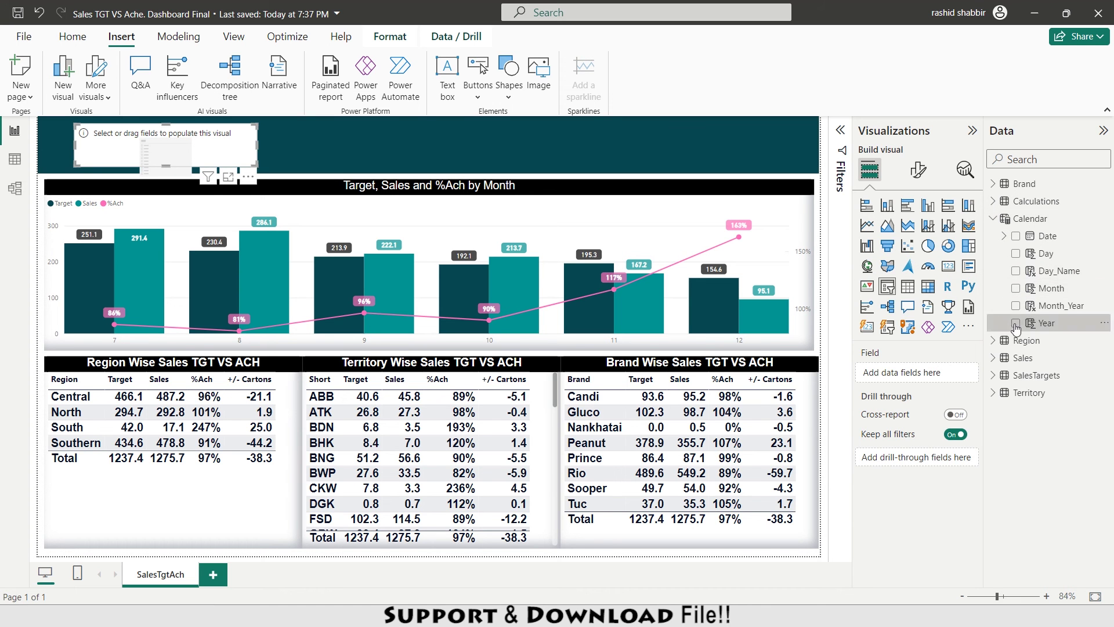
Change the Year slicer's style to Dropdown
click(918, 174)
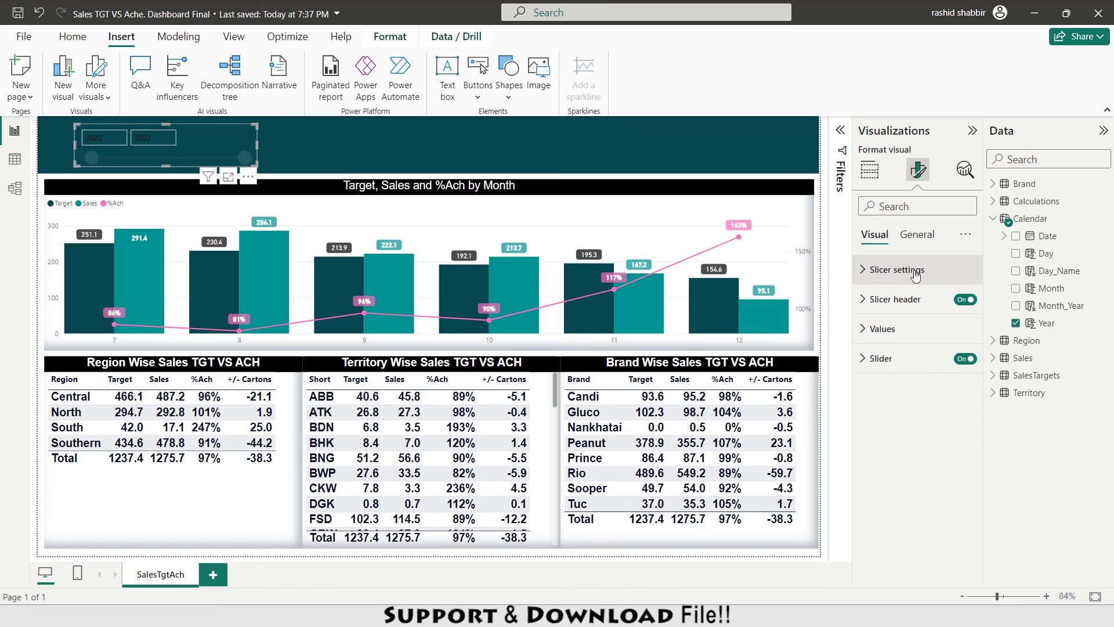
click(912, 271)
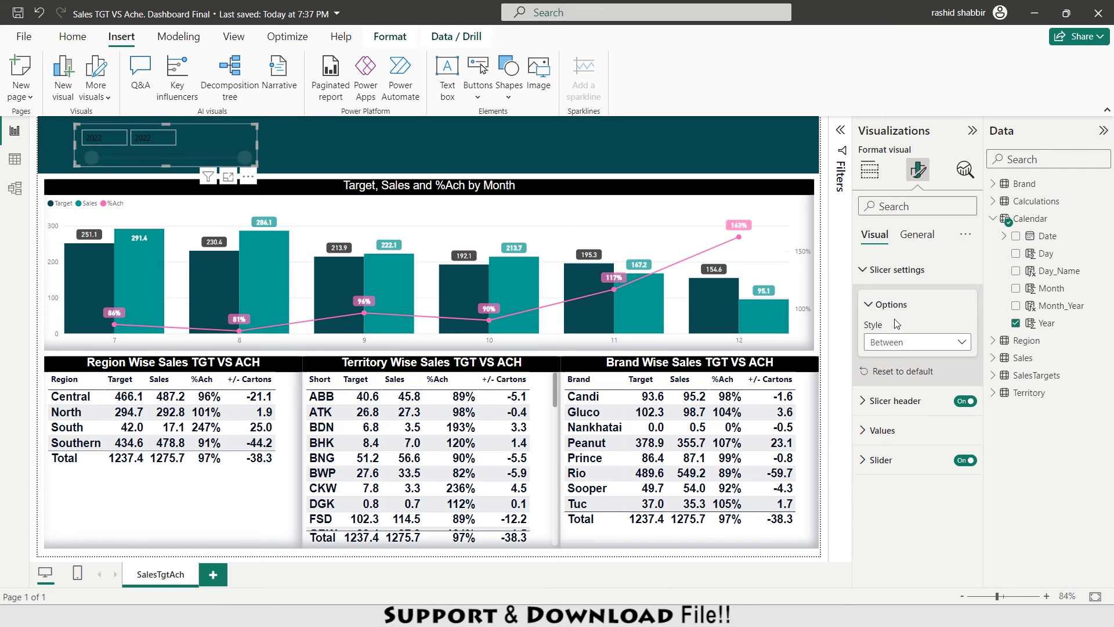
click(909, 346)
click(892, 395)
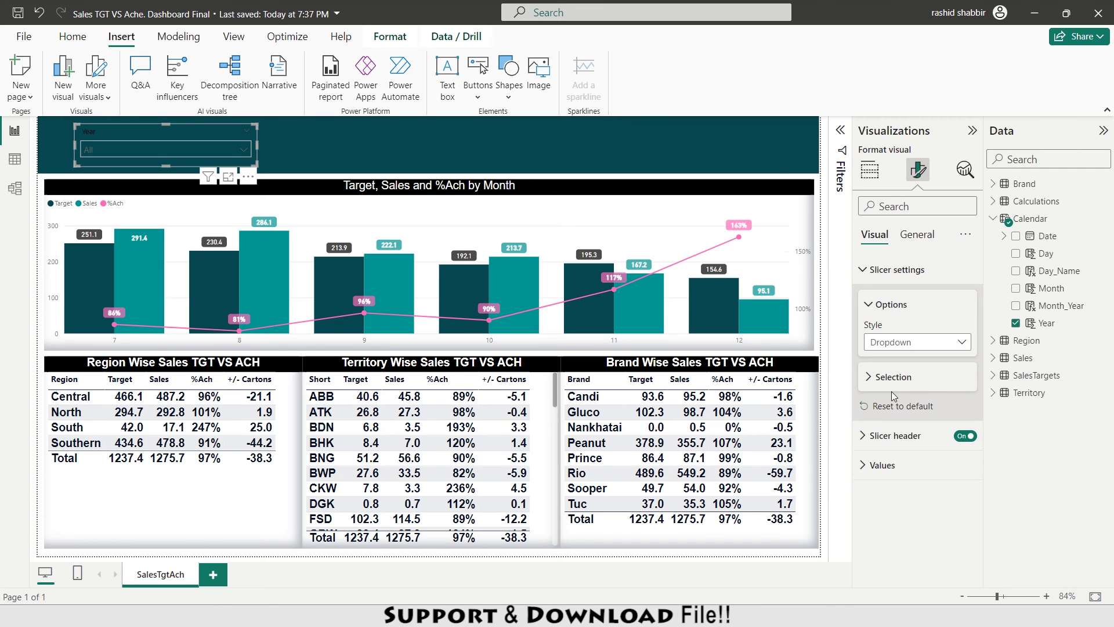
click(862, 276)
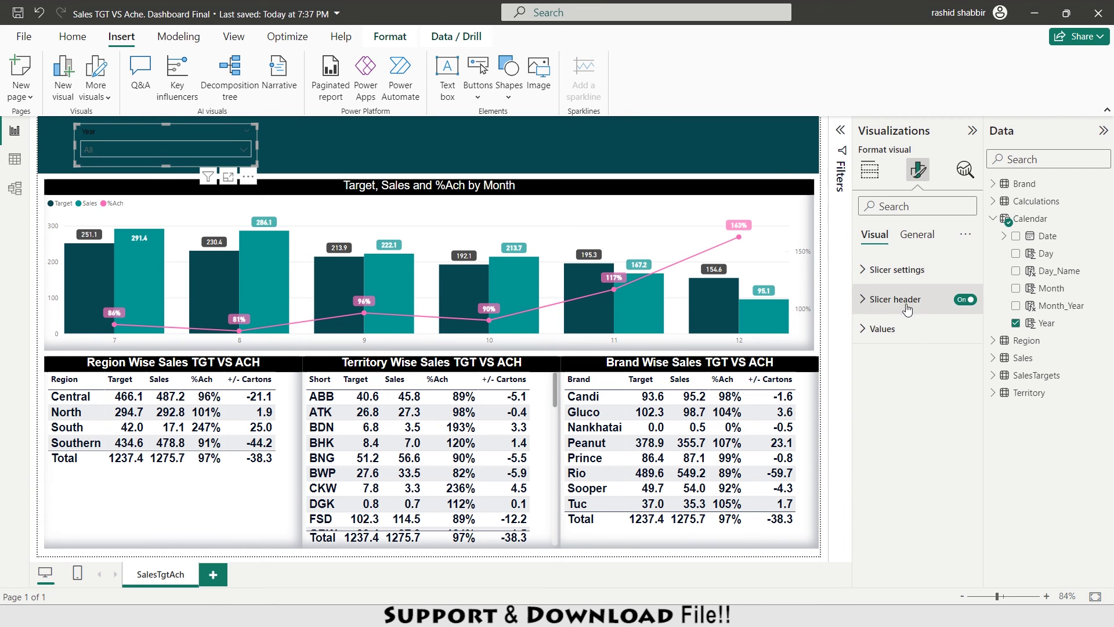
Give the Year slicer's values a black background and white font color
click(879, 328)
scroll(894, 545, down, 1)
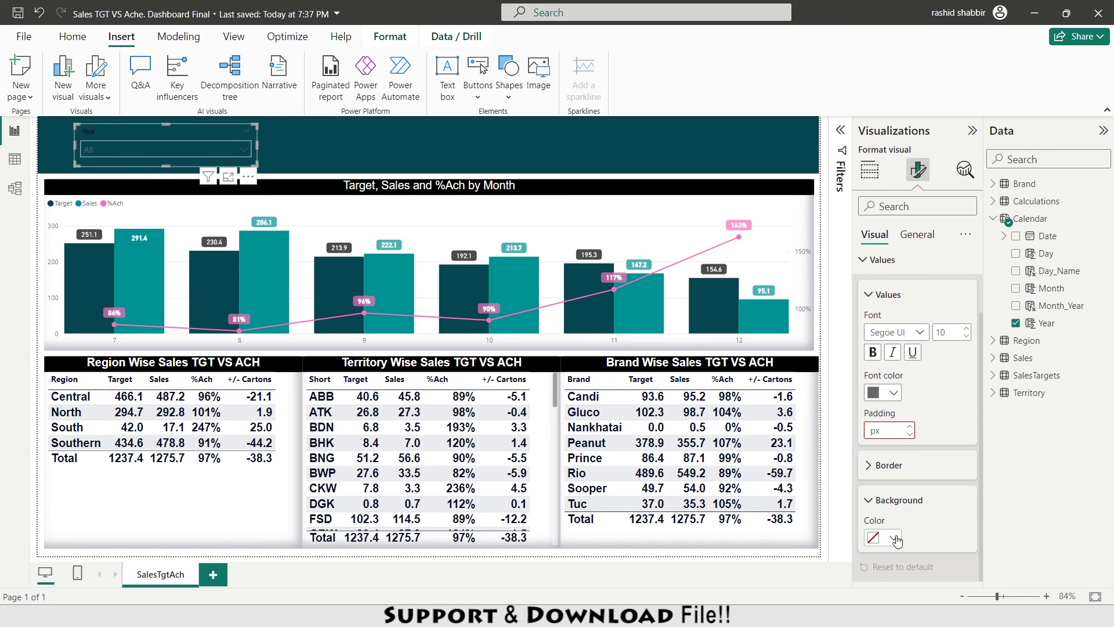
click(894, 539)
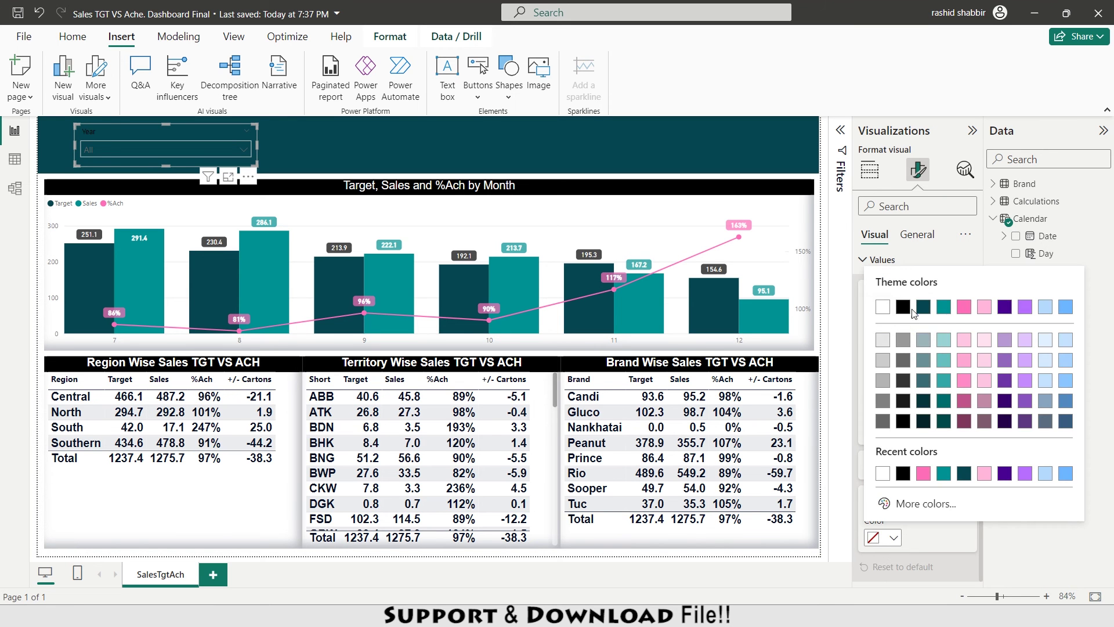
click(903, 306)
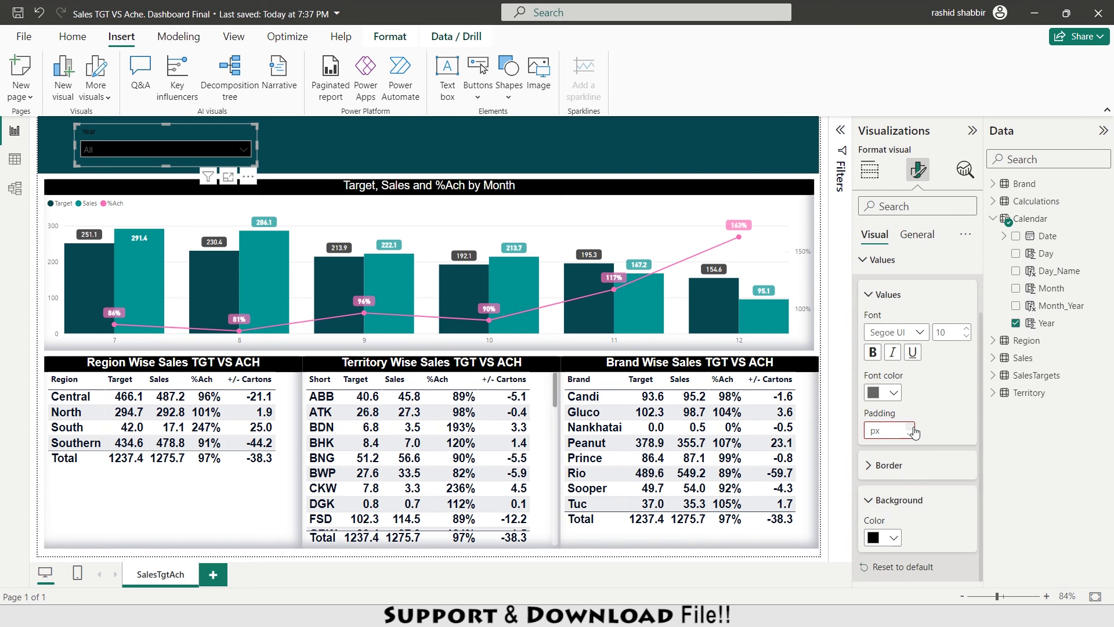
scroll(914, 432, up, 1)
click(893, 462)
click(883, 233)
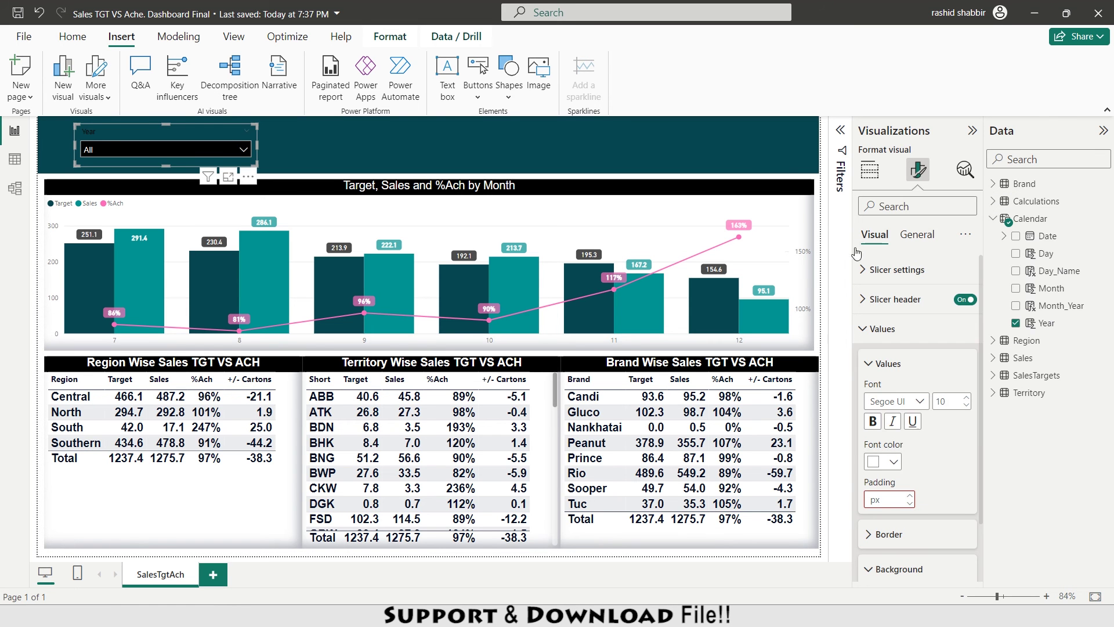
Check the Year slicer's dropdown list and narrow the slicer to about half its width
click(238, 149)
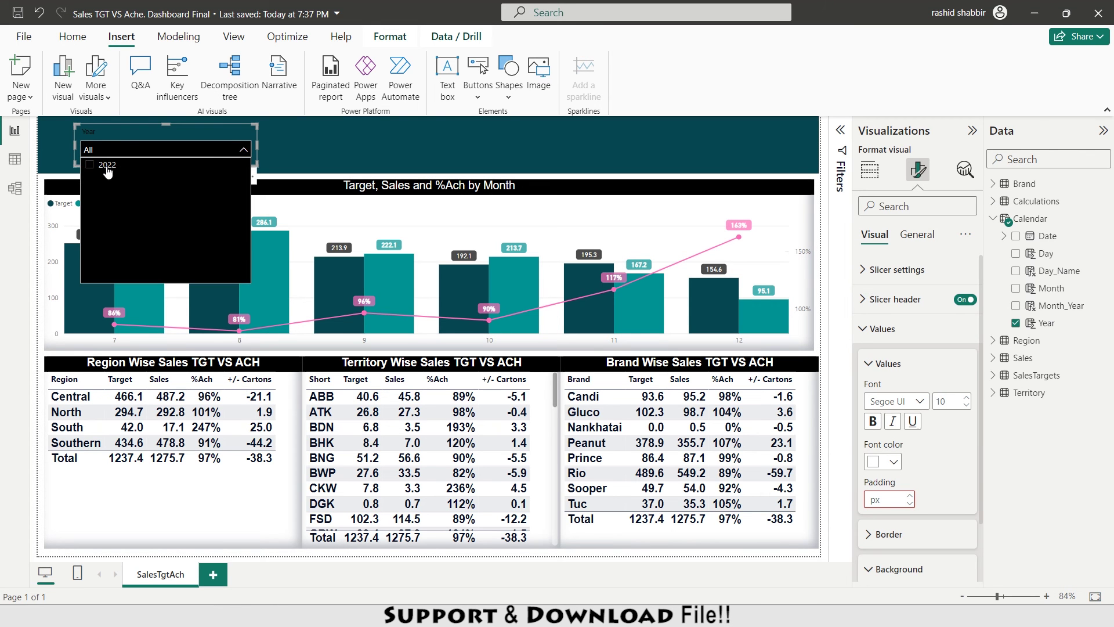
drag(257, 145, 173, 145)
click(882, 329)
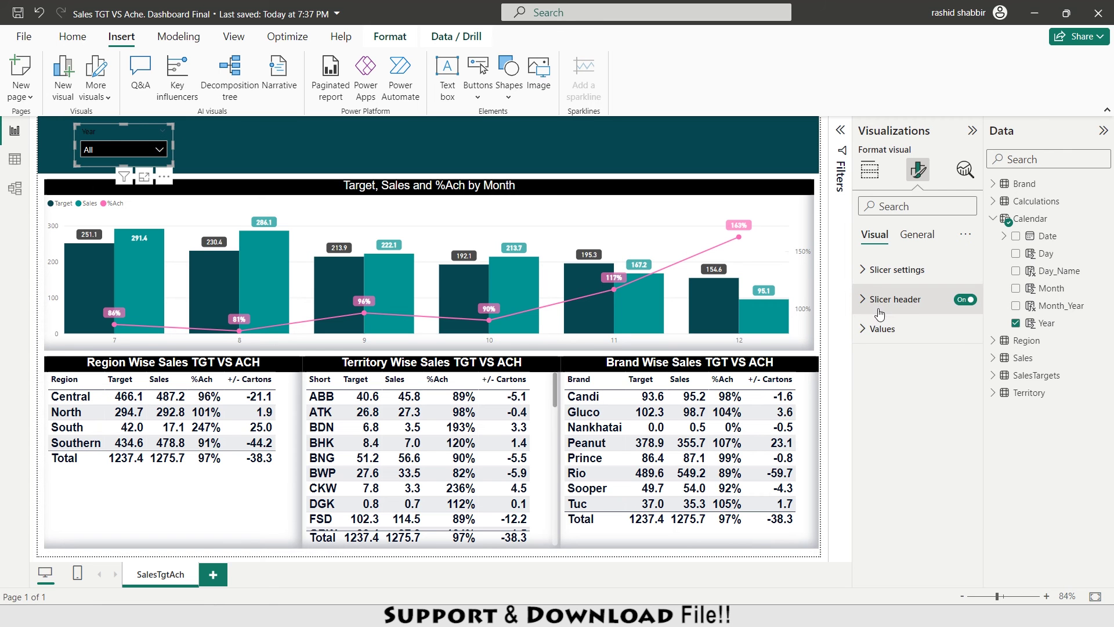
Make the Year slicer's header text white and bold
click(896, 299)
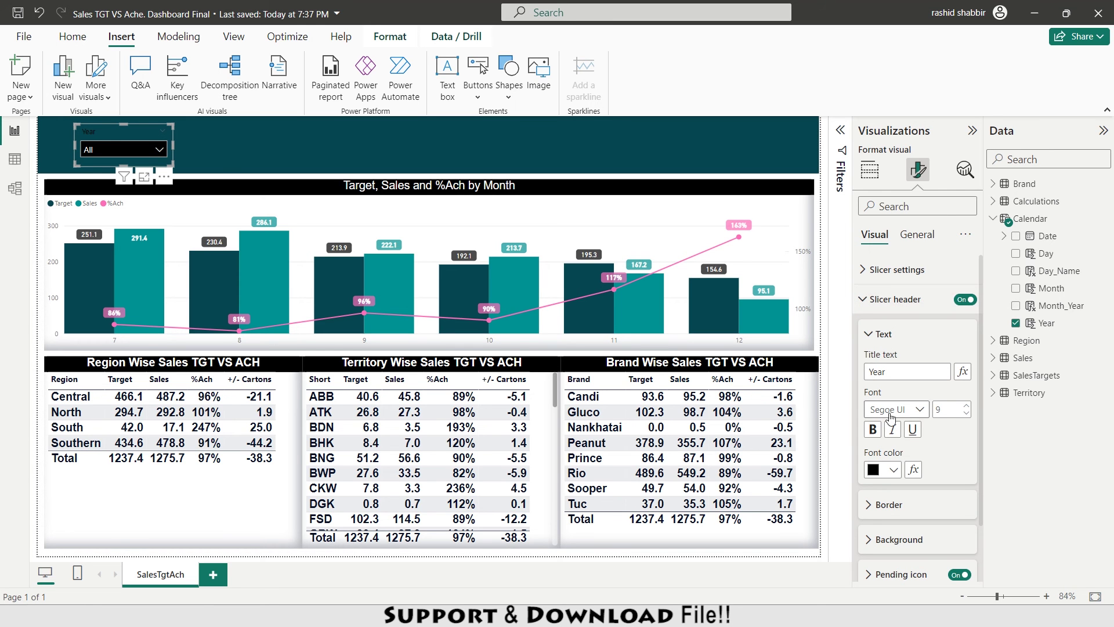
click(893, 471)
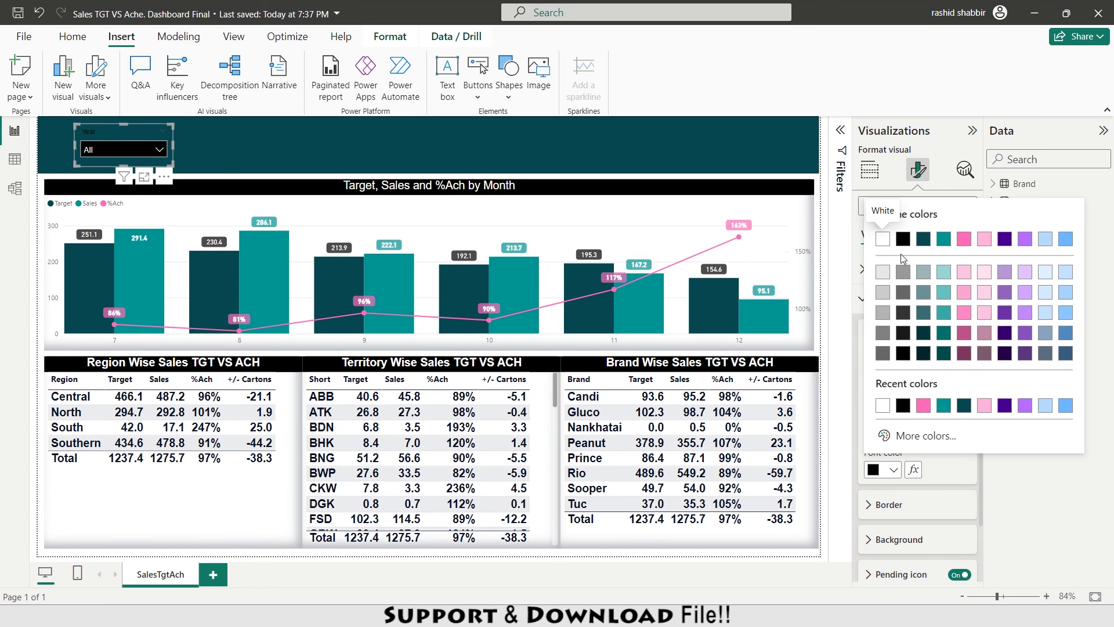
click(882, 239)
click(873, 429)
click(905, 371)
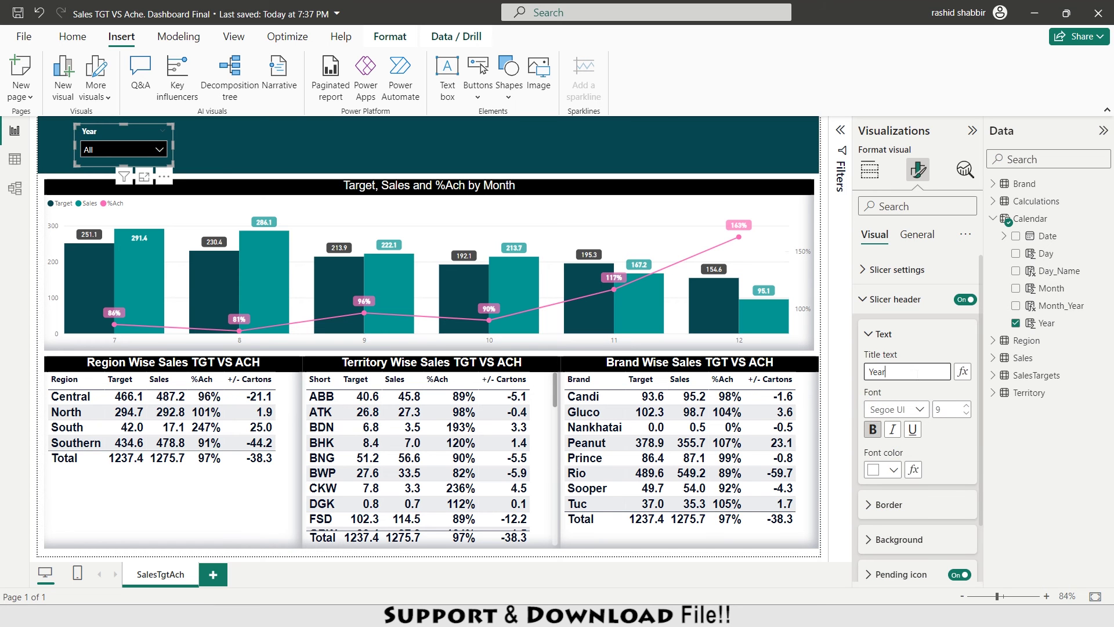
click(876, 299)
Turn on a white shadow for the Year slicer and set its offset to Inside
click(908, 239)
click(864, 329)
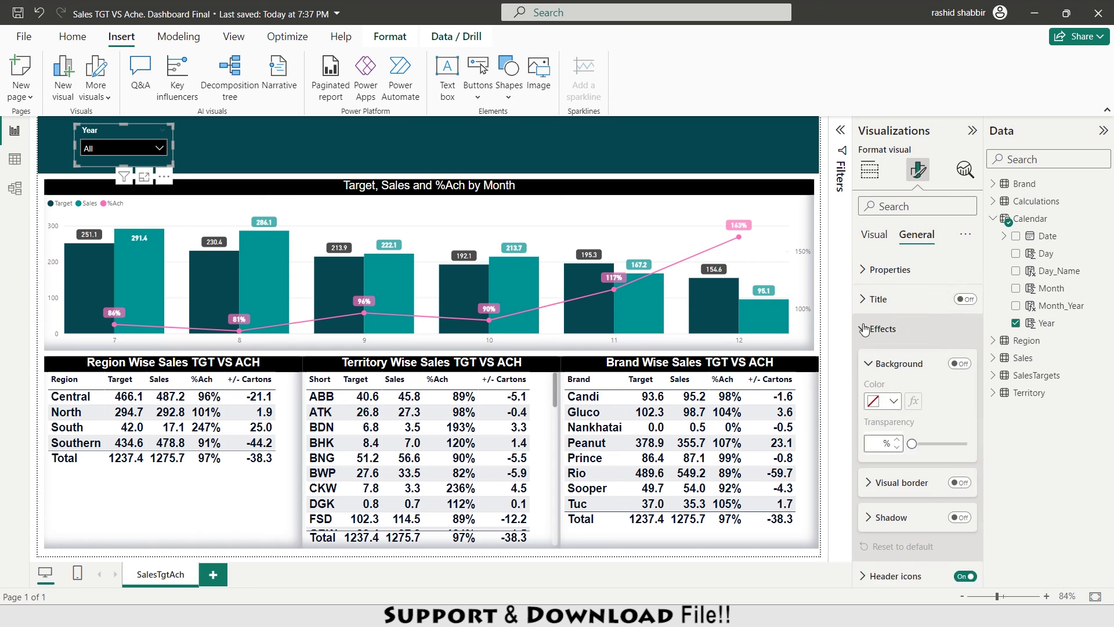
scroll(891, 352, down, 1)
click(962, 480)
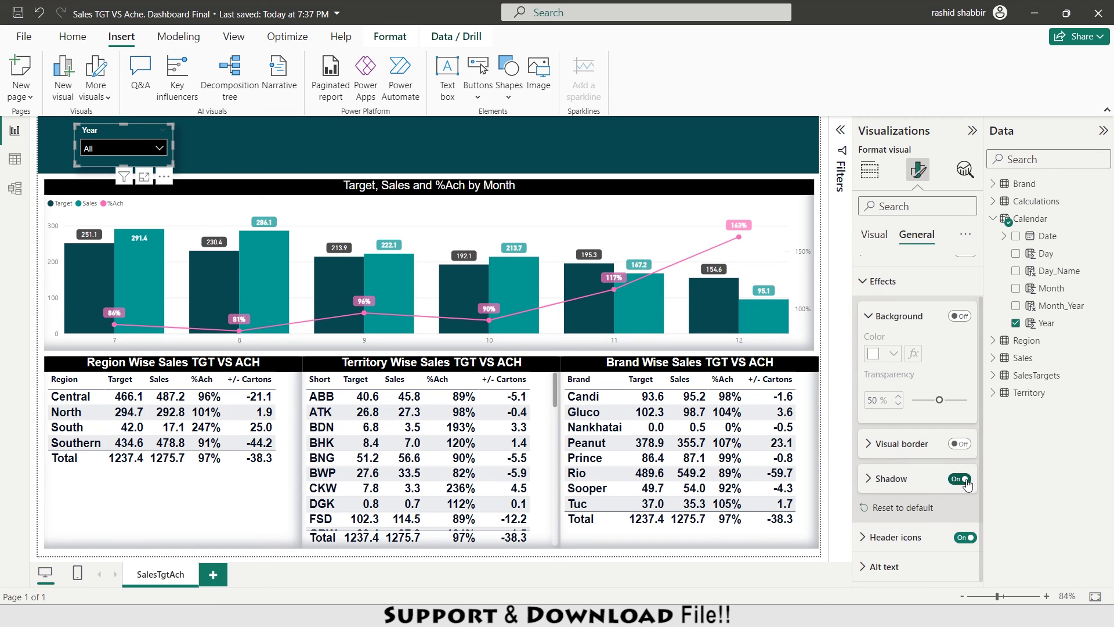
click(868, 478)
scroll(870, 481, down, 2)
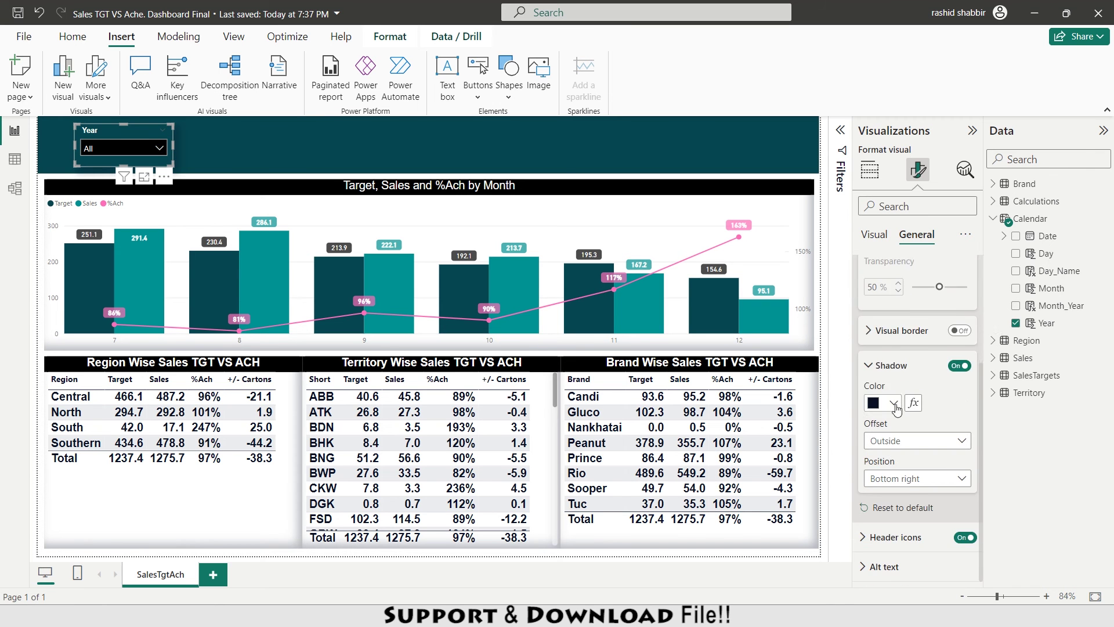
click(894, 404)
click(882, 172)
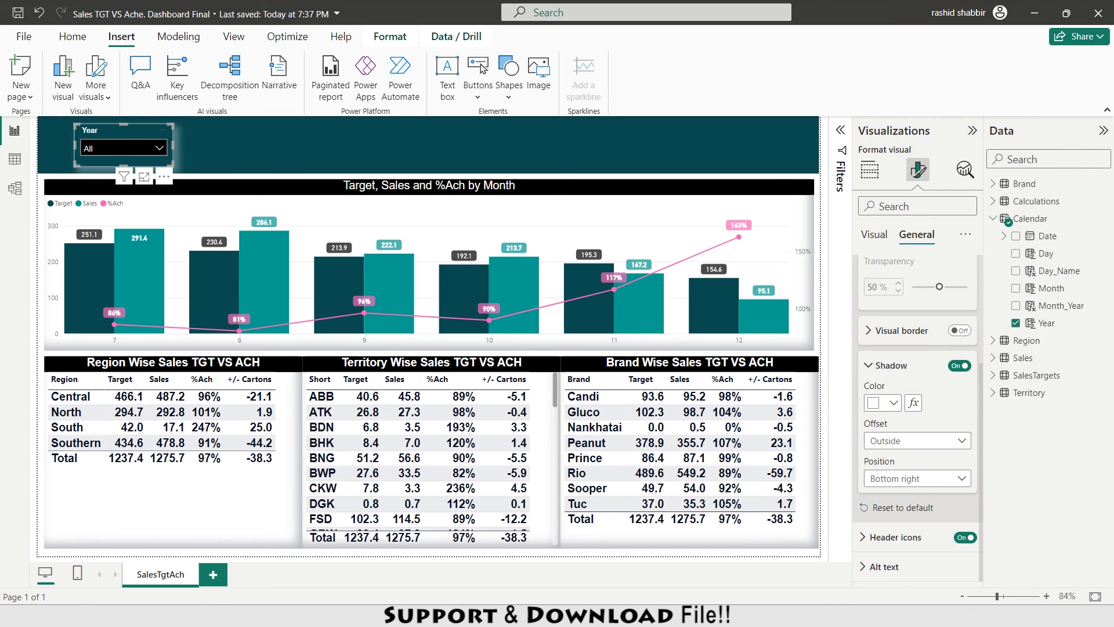
click(908, 450)
click(881, 475)
Duplicate the Year slicer, place the copy beside it and replace its field with Month from the Calendar table
click(869, 170)
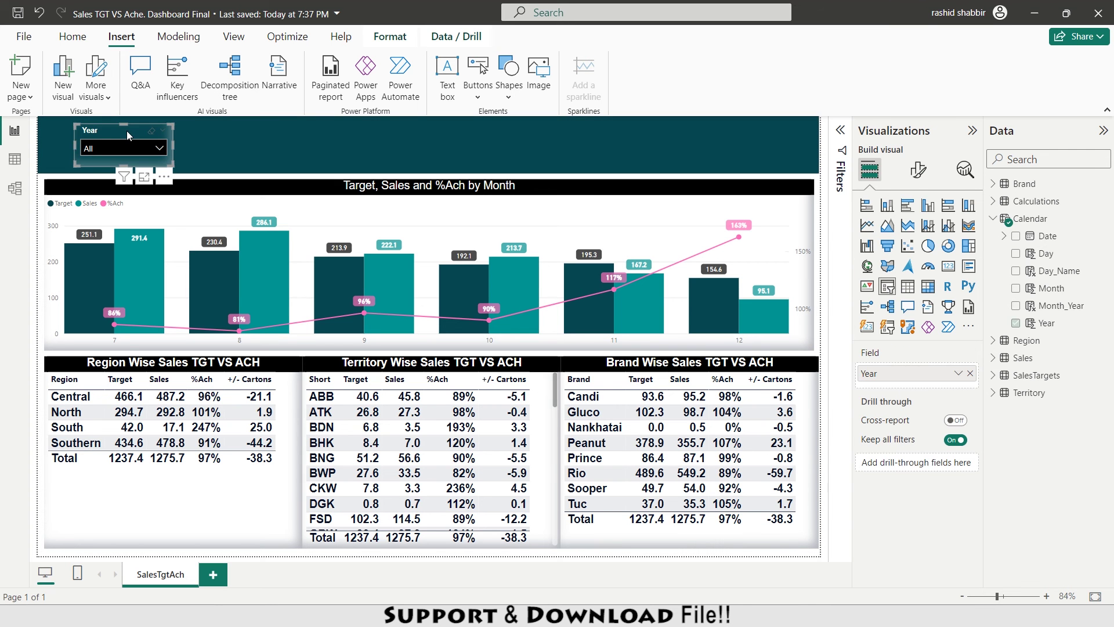
key(ctrl+c)
key(ctrl+v)
drag(128, 135, 203, 133)
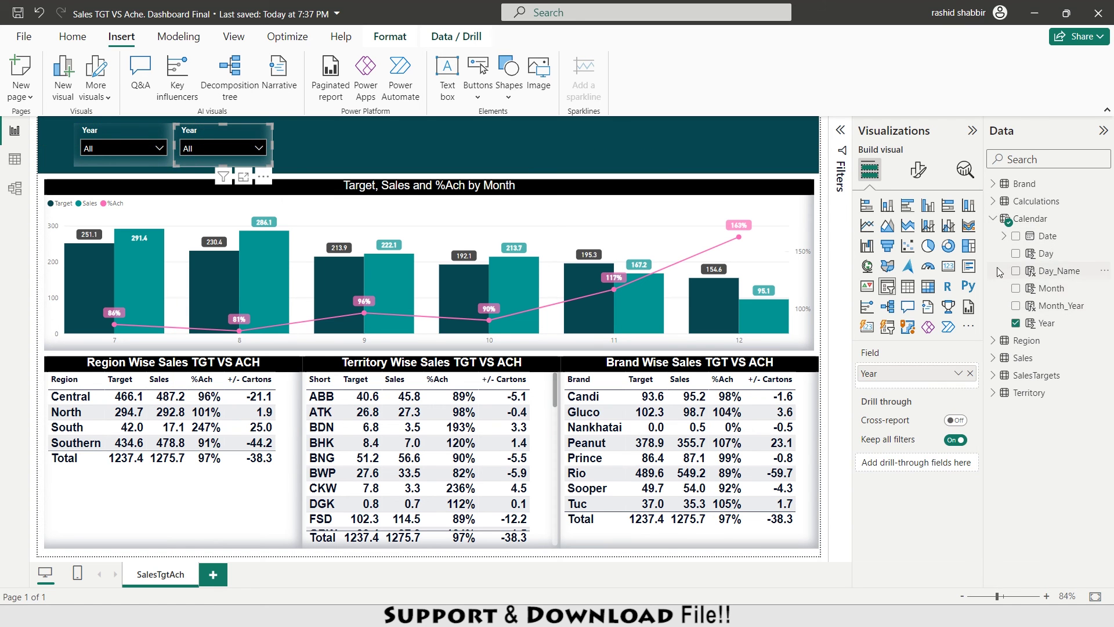
click(1016, 323)
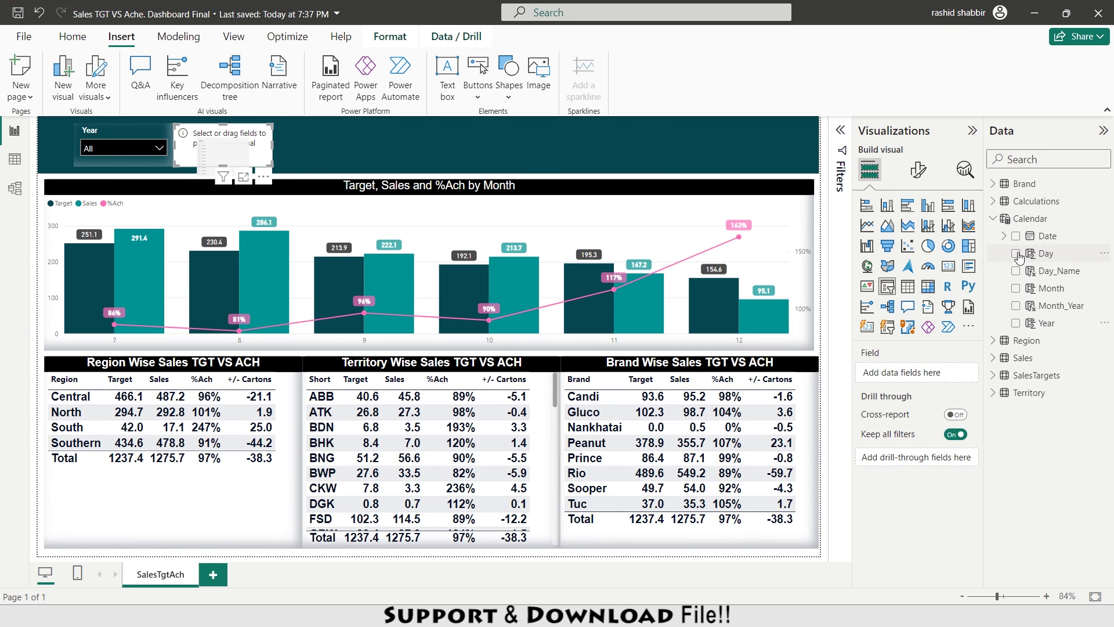
click(1016, 288)
Place another slicer copy beside the Month slicer and replace its field with Region from the Region table
drag(220, 144, 400, 152)
click(969, 373)
click(992, 340)
click(1015, 358)
Duplicate the Region slicer and replace the copy's field with Territory from the Territory table
key(ctrl+c)
key(ctrl+v)
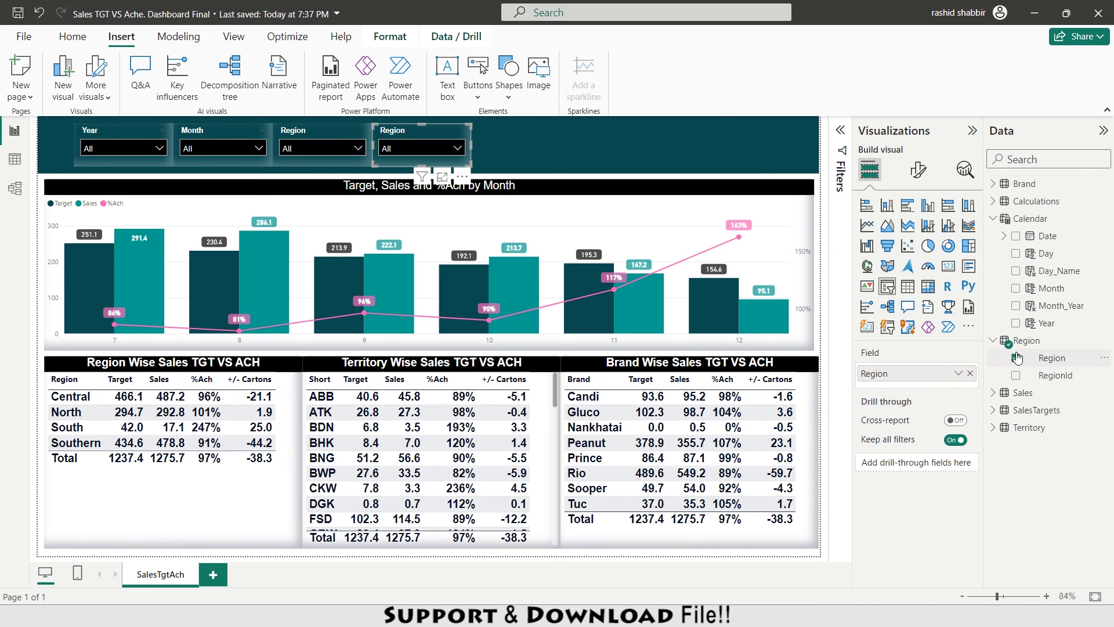
click(1016, 358)
click(992, 427)
click(1016, 462)
Place a fifth slicer copy beside the Territory slicer and assign it the Brand field from the Brand table
drag(406, 140, 501, 138)
click(993, 184)
drag(876, 373, 789, 376)
click(1050, 202)
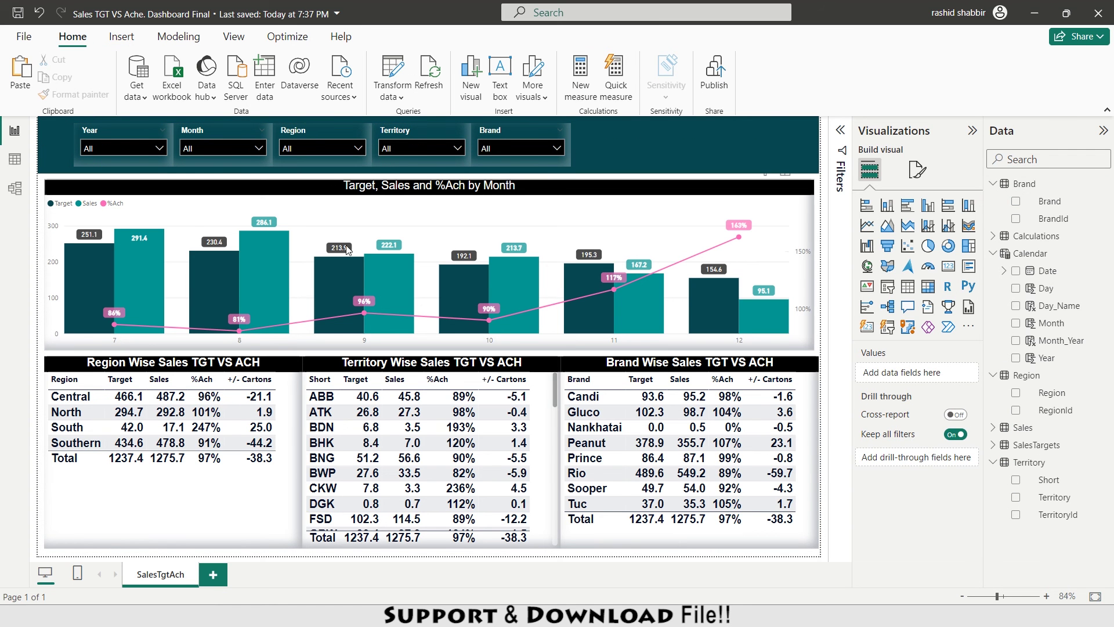
Test the Region slicer by filtering the report on Central and Southern, and clear the selection
click(359, 149)
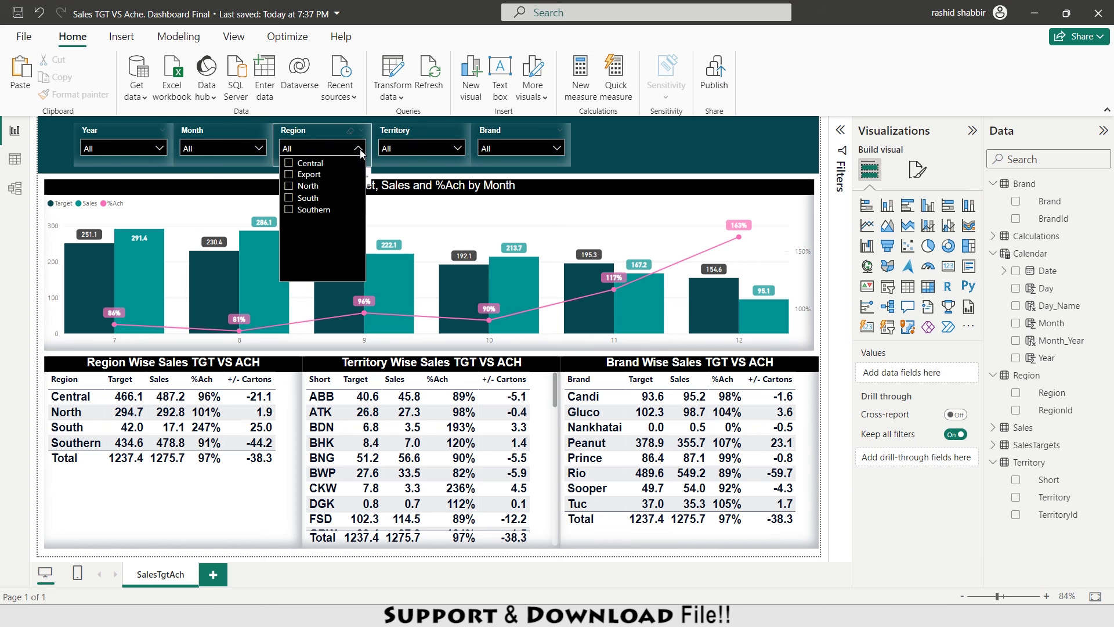
click(288, 164)
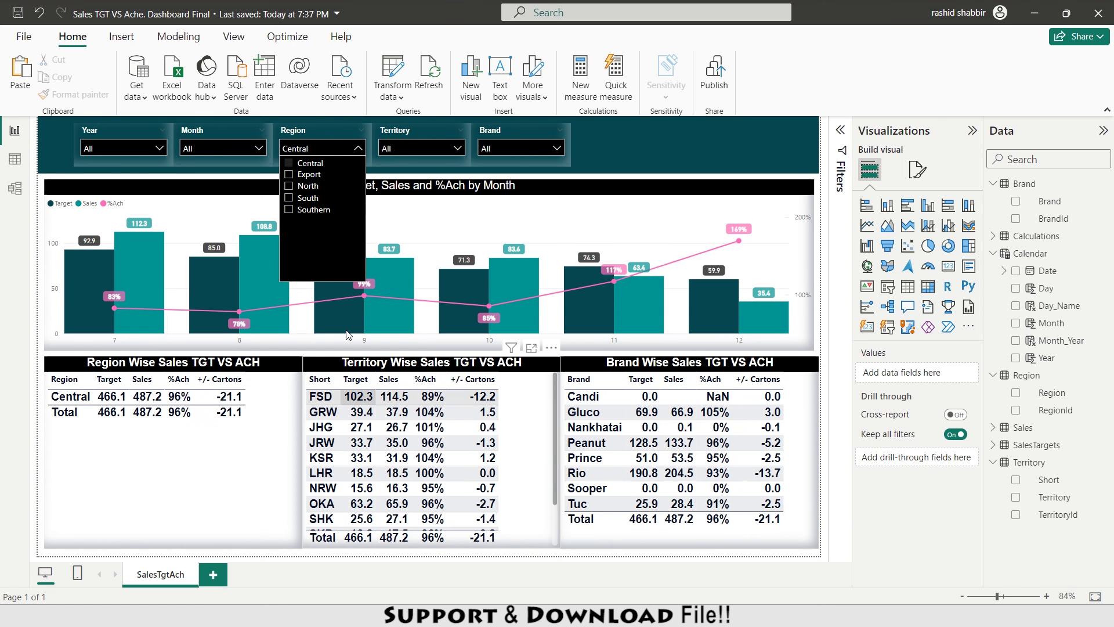
click(292, 211)
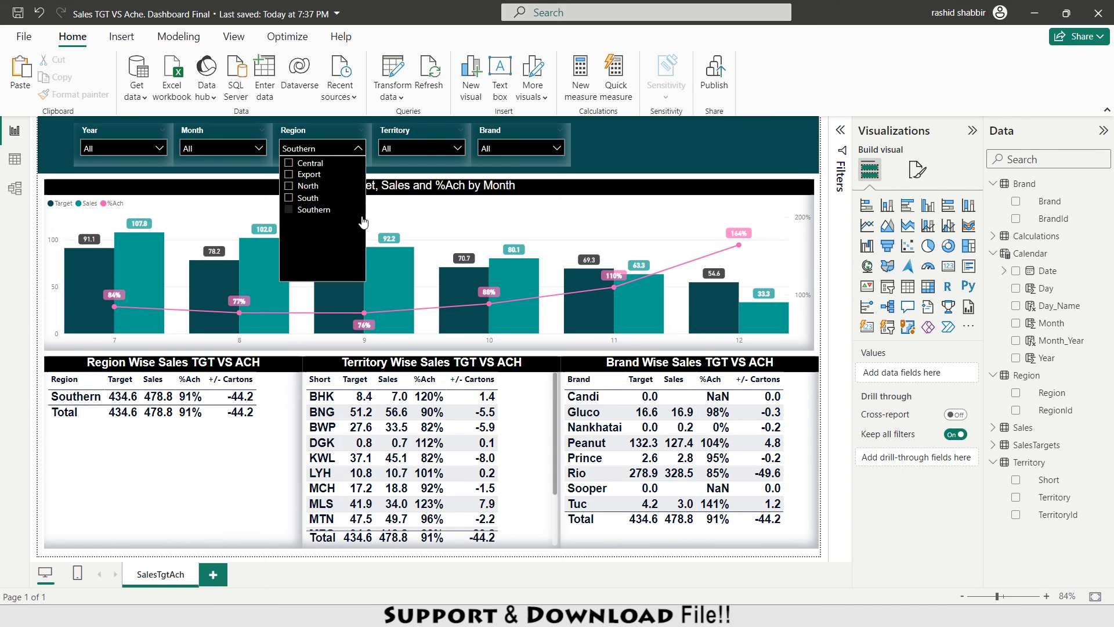
click(290, 211)
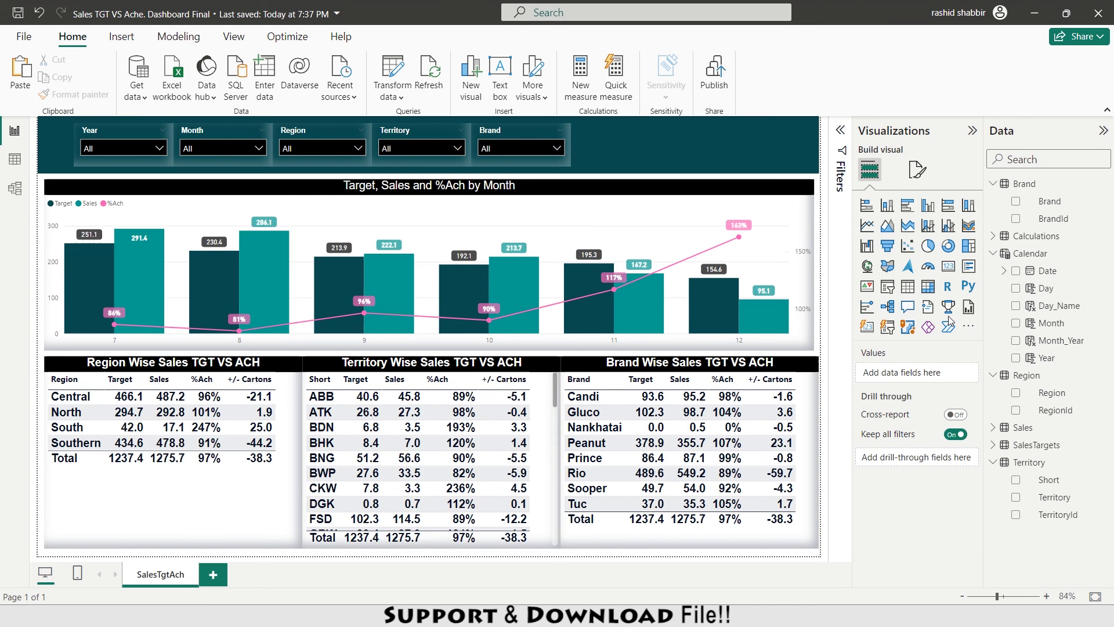
Add a card visual, move it beside the Brand slicer and shrink it to fit the header band
click(948, 266)
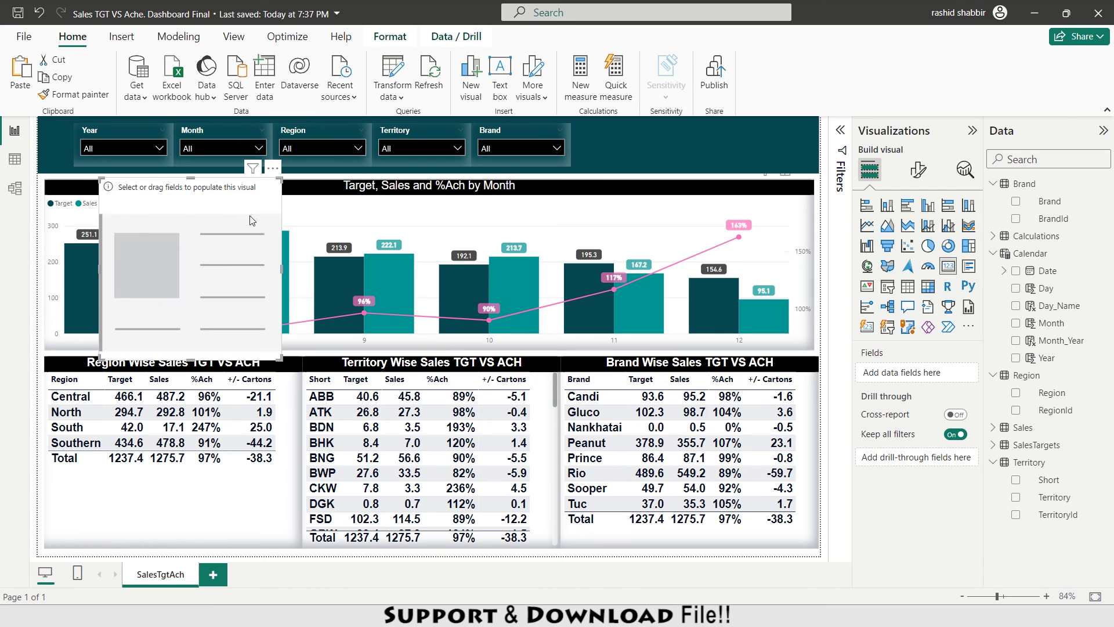
drag(250, 219, 731, 165)
drag(749, 300, 668, 147)
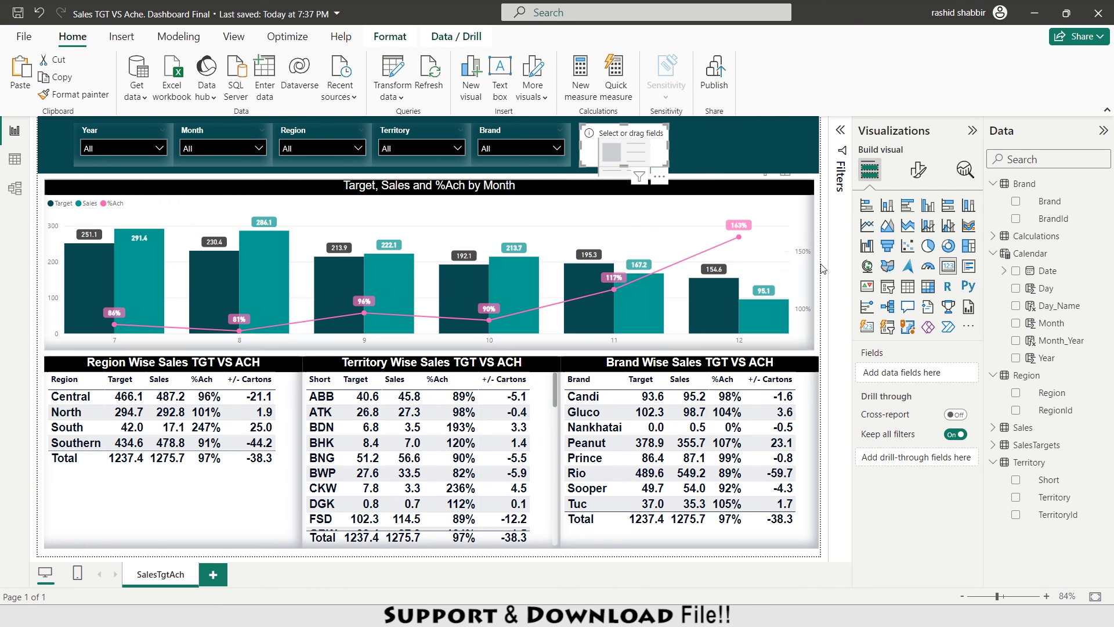
Collapse the expanded tables and assign the Target measure from the Calculations table to the new card
click(993, 253)
click(993, 271)
click(993, 323)
click(993, 183)
click(993, 201)
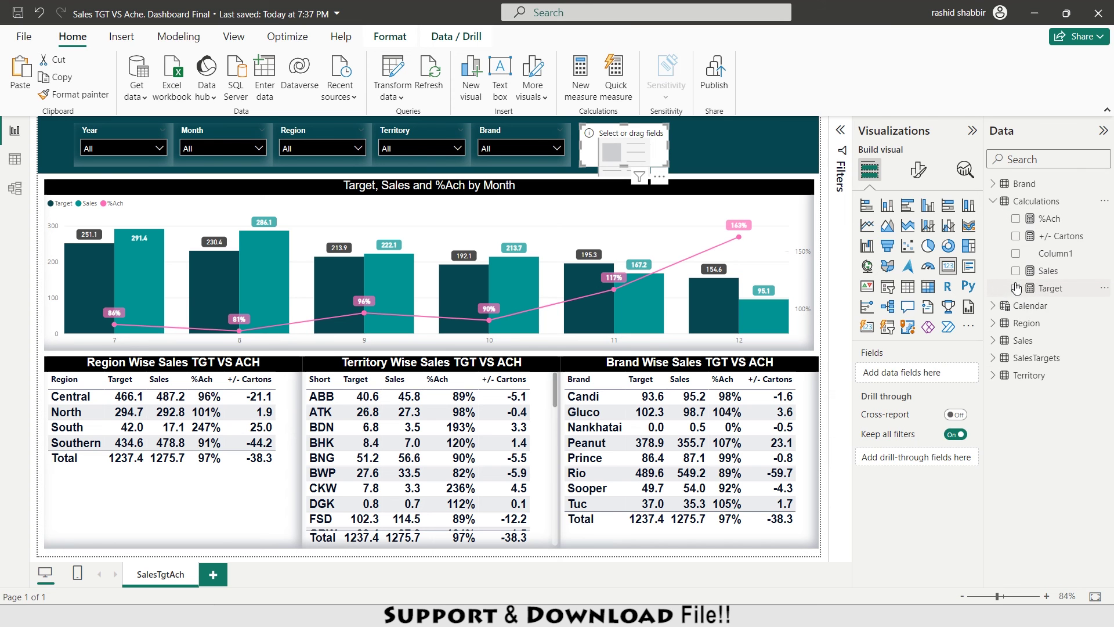
click(1015, 288)
Turn off the card's category label and turn on its title with the text Target
click(918, 169)
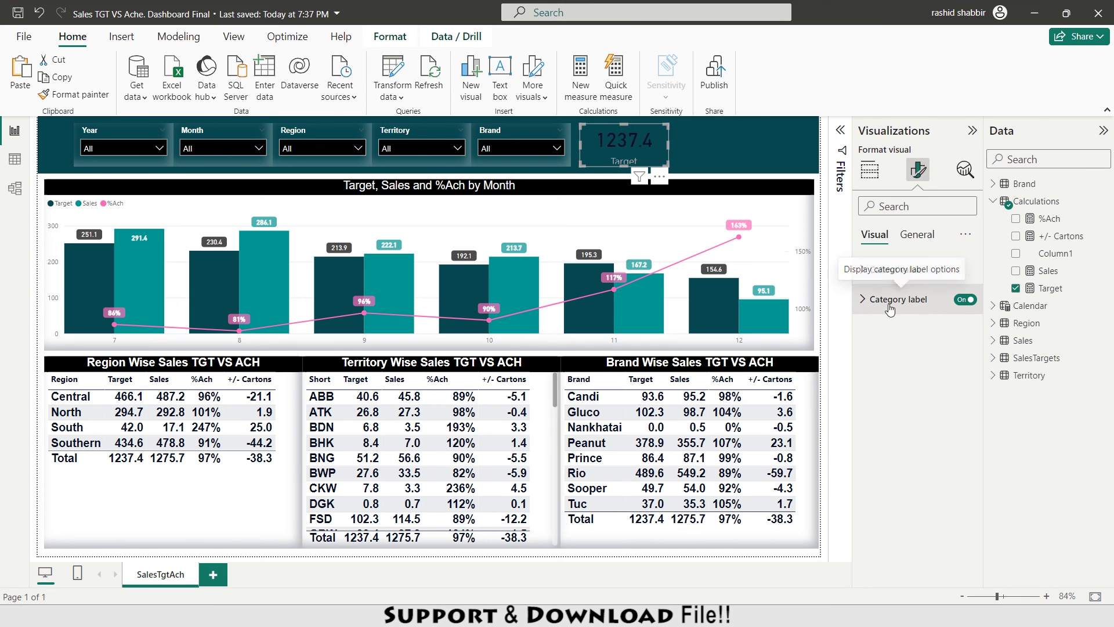
click(964, 299)
click(917, 234)
click(863, 299)
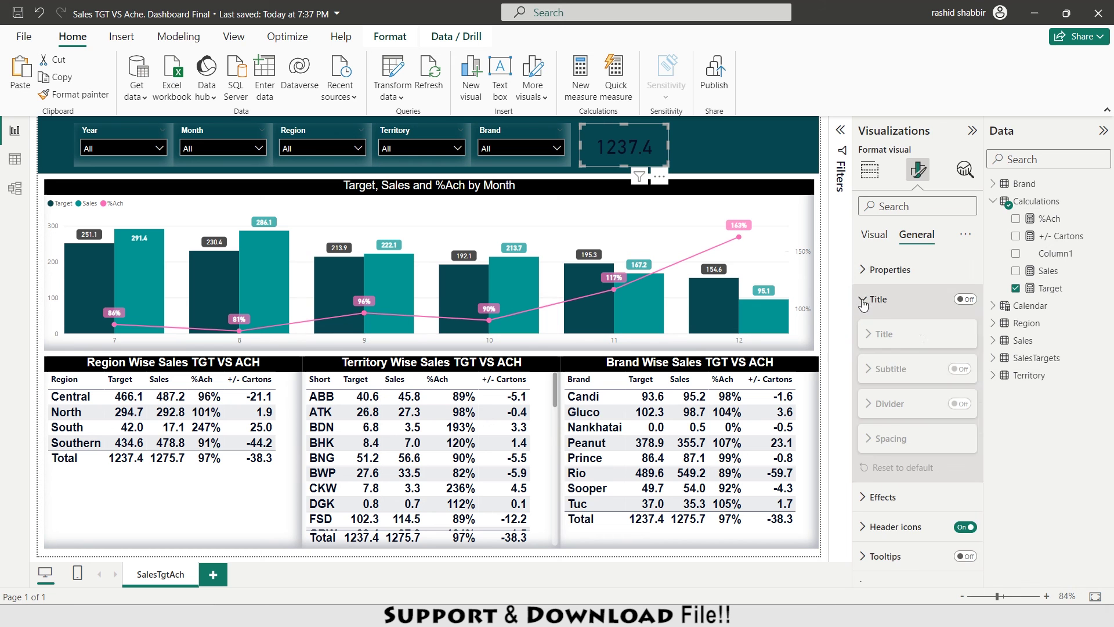
click(965, 299)
click(914, 371)
text(Target)
Format the card's title with a black background and bold white text
scroll(908, 411, down, 1)
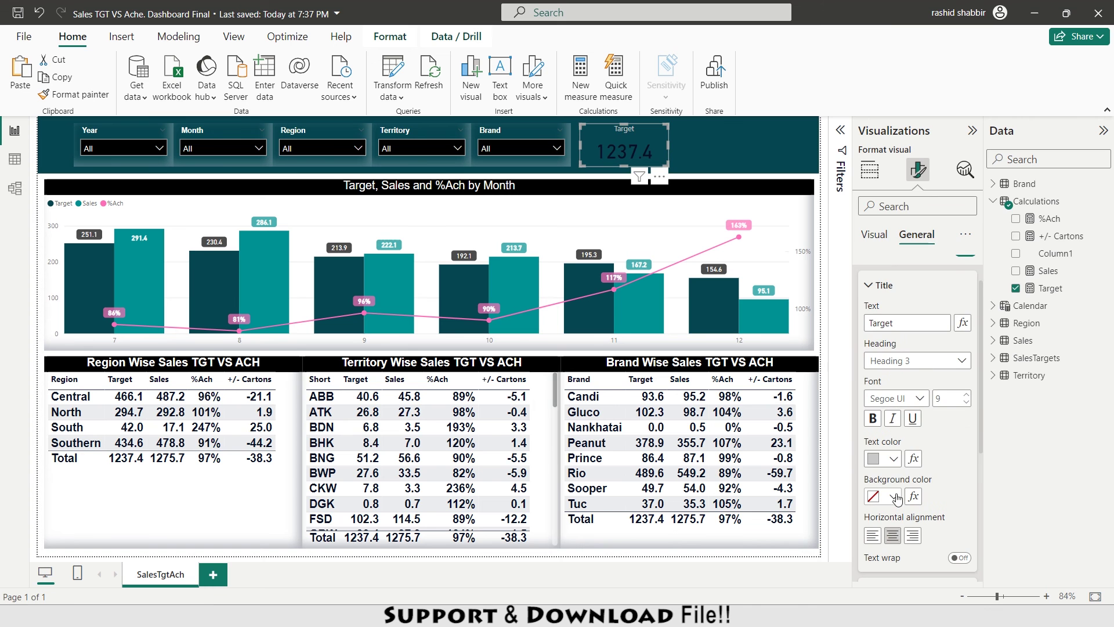
click(894, 496)
click(887, 227)
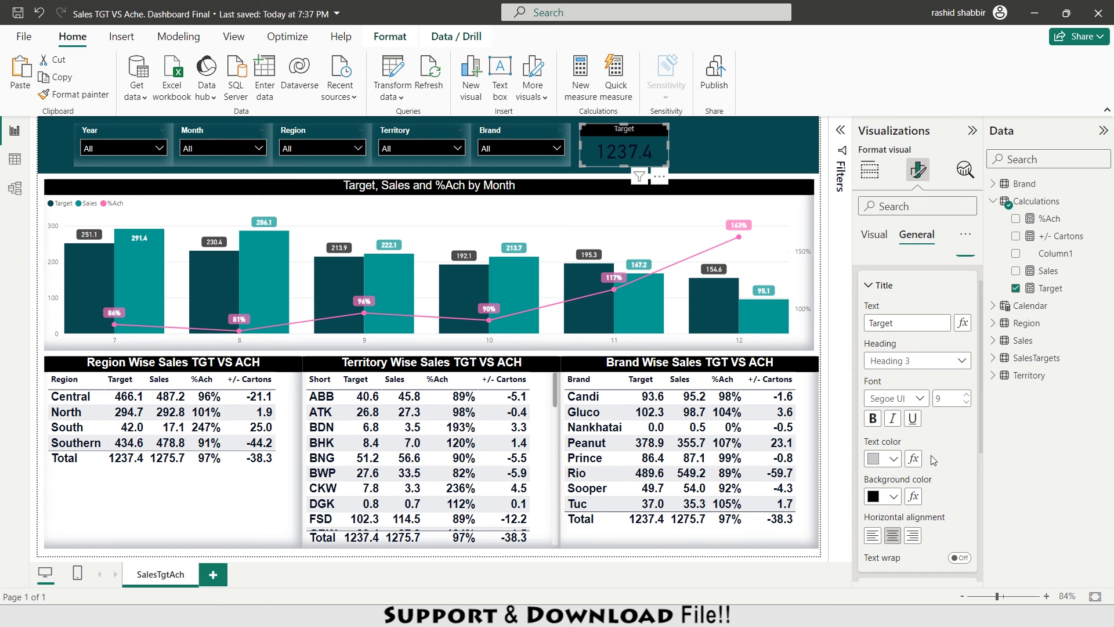
click(894, 459)
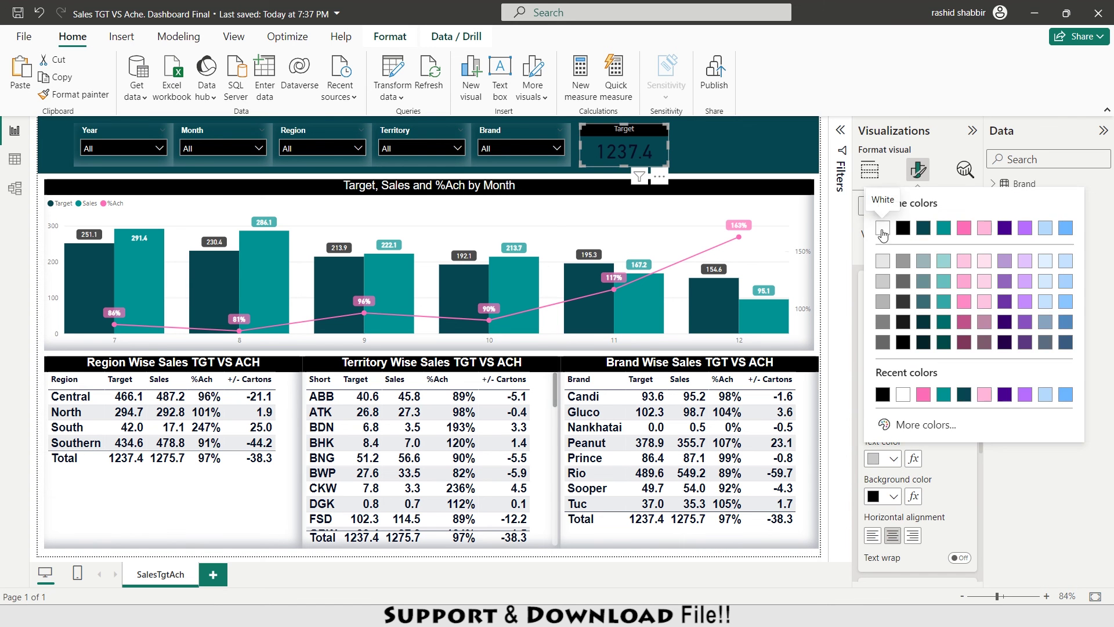
click(883, 232)
click(892, 399)
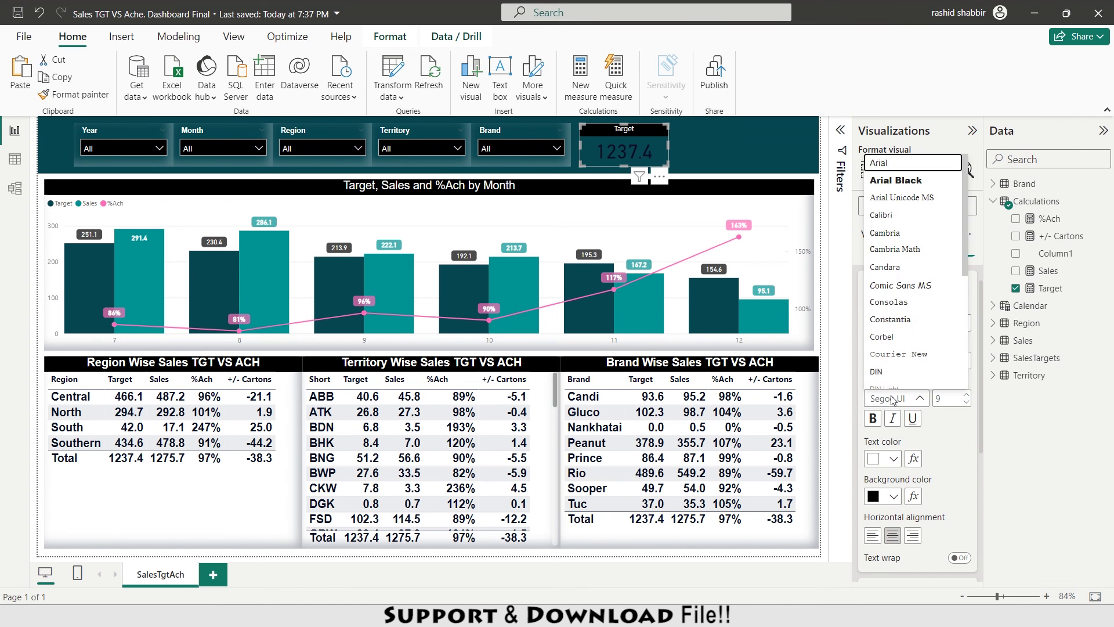
click(892, 399)
click(872, 418)
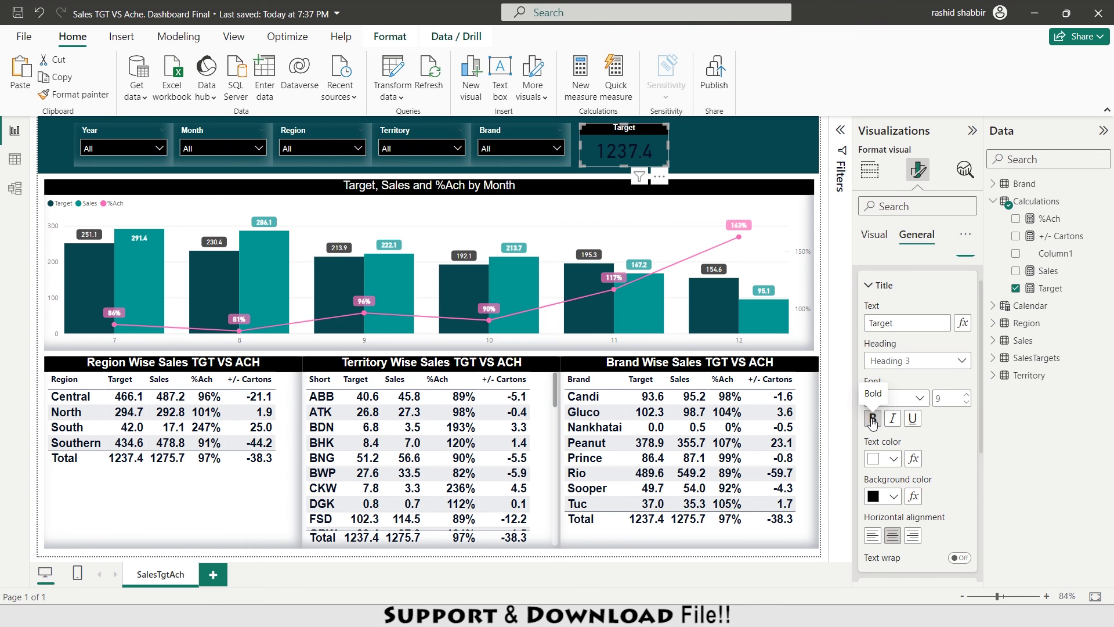
Format the Target card's callout value as size 20, bold and white, and reduce the card's height
click(874, 235)
click(864, 269)
double_click(941, 319)
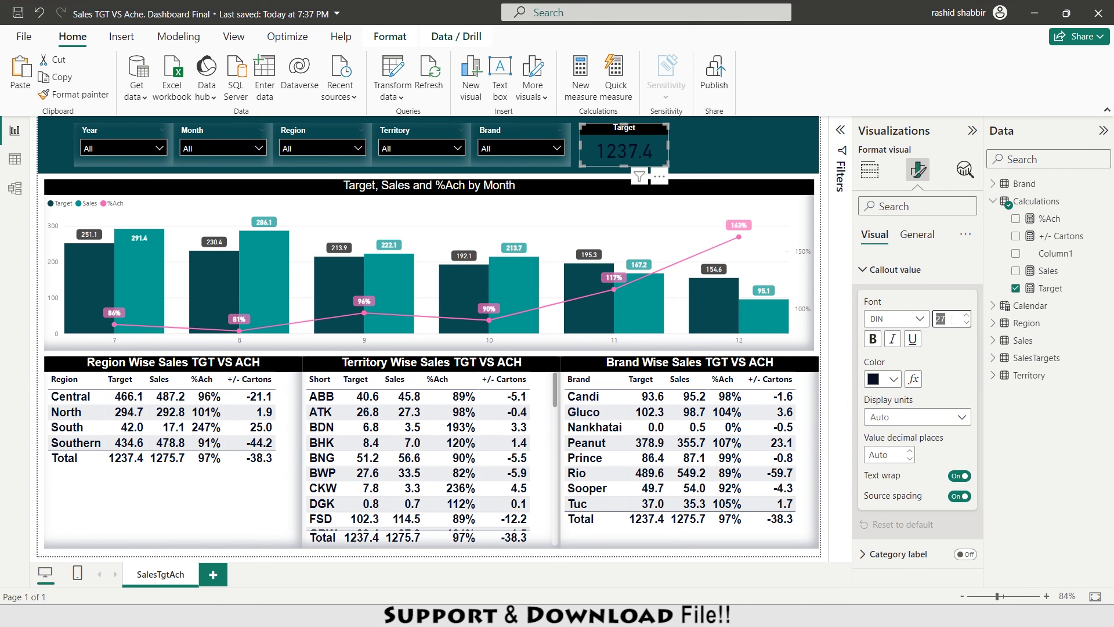
text(20)
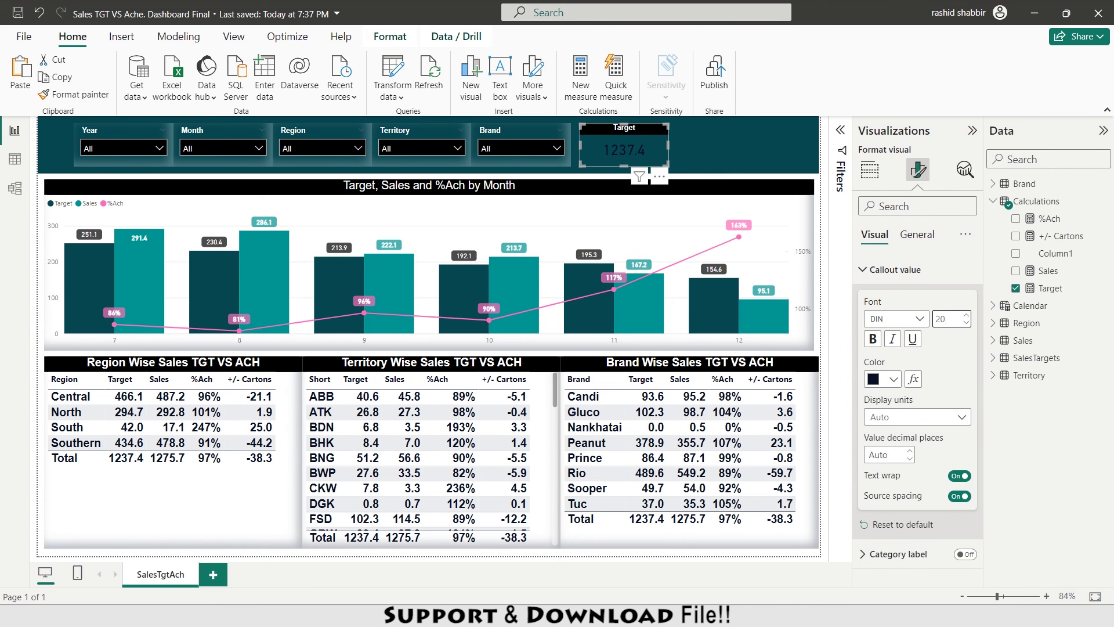
click(873, 340)
click(893, 378)
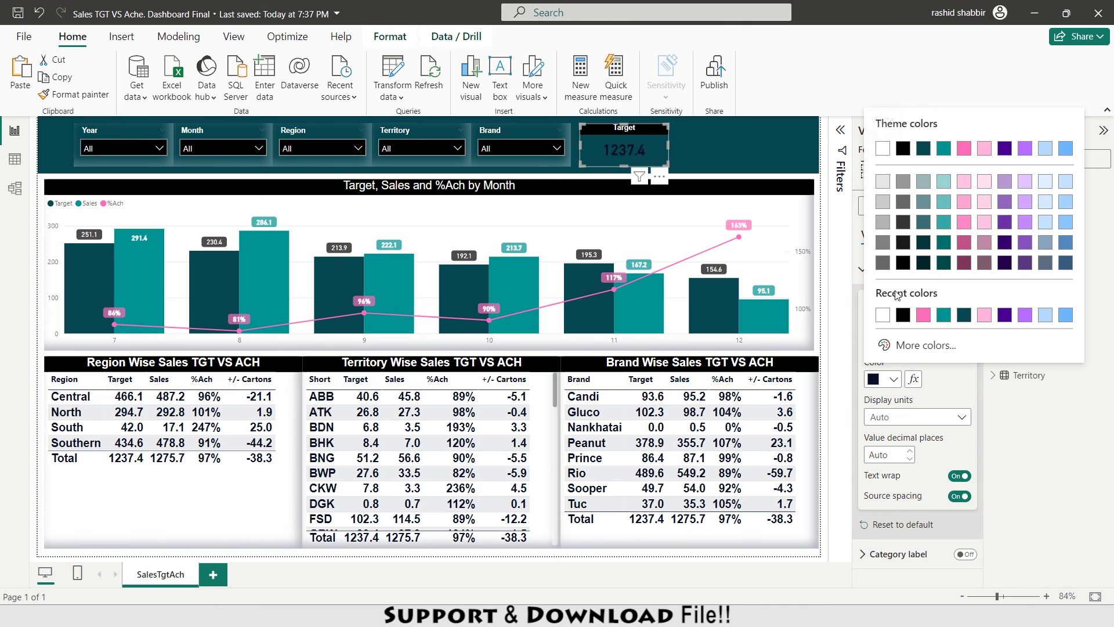
click(883, 149)
drag(624, 167, 625, 150)
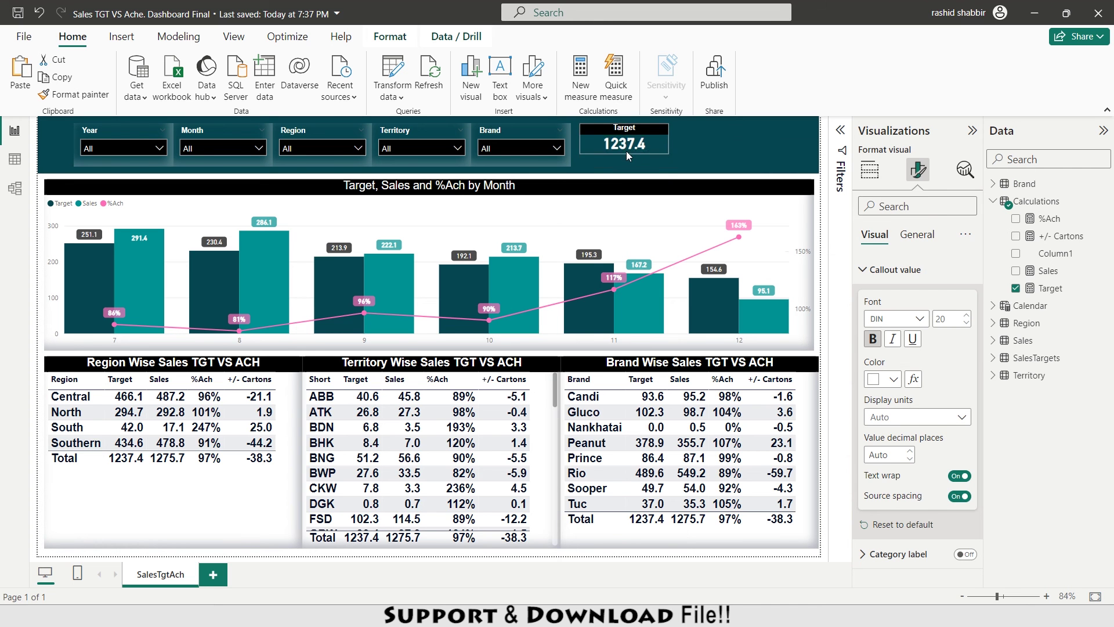
Give the Target card a white shadow
click(917, 235)
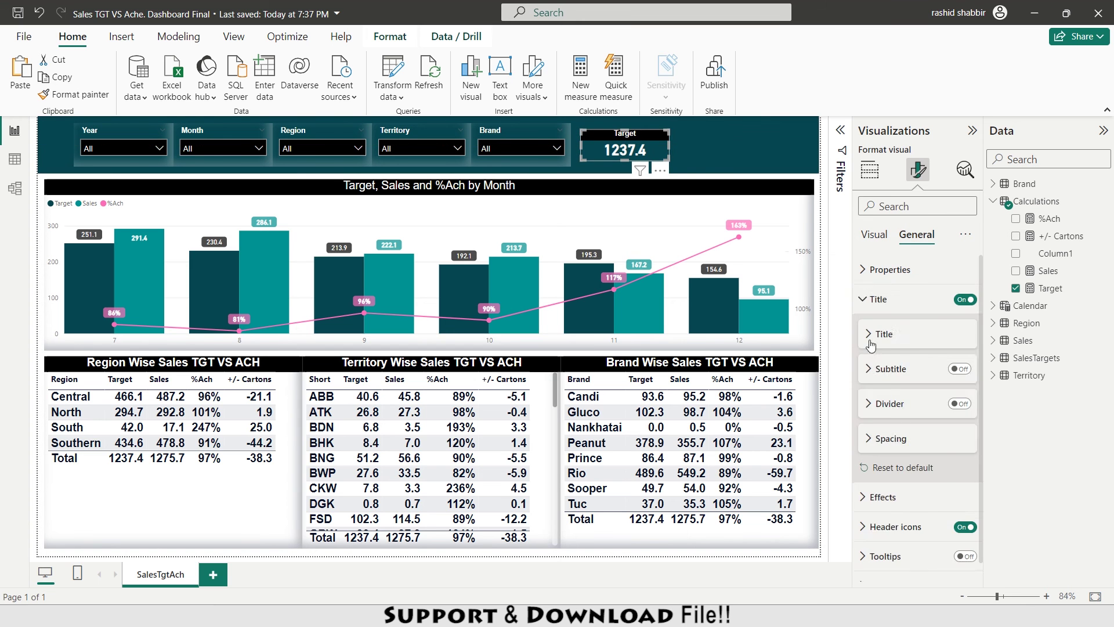
click(863, 329)
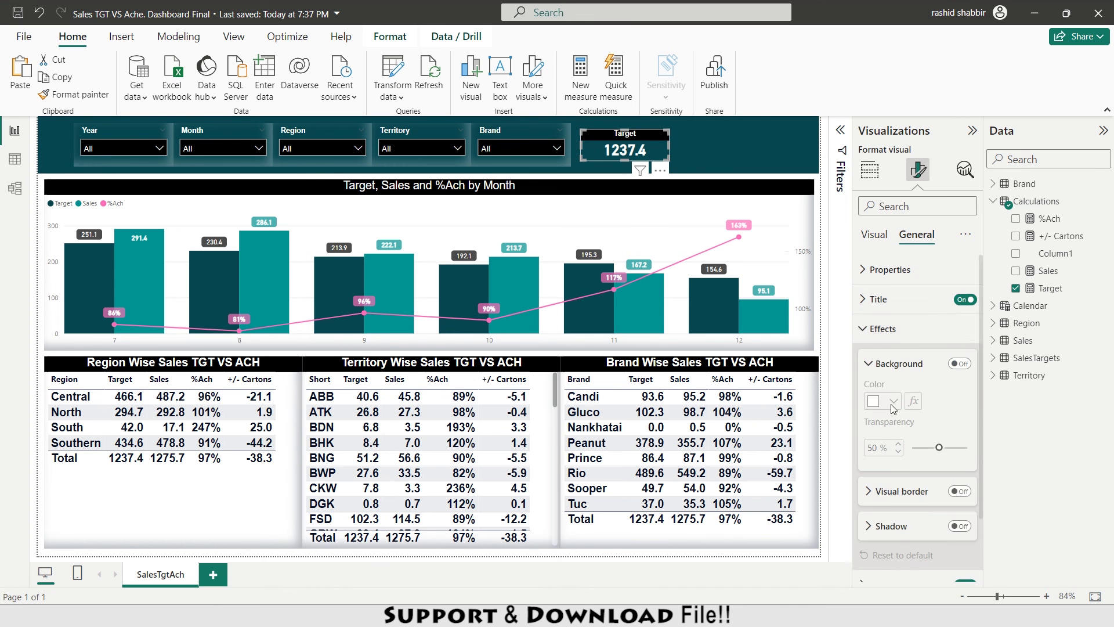
scroll(897, 429, down, 2)
click(870, 454)
click(882, 373)
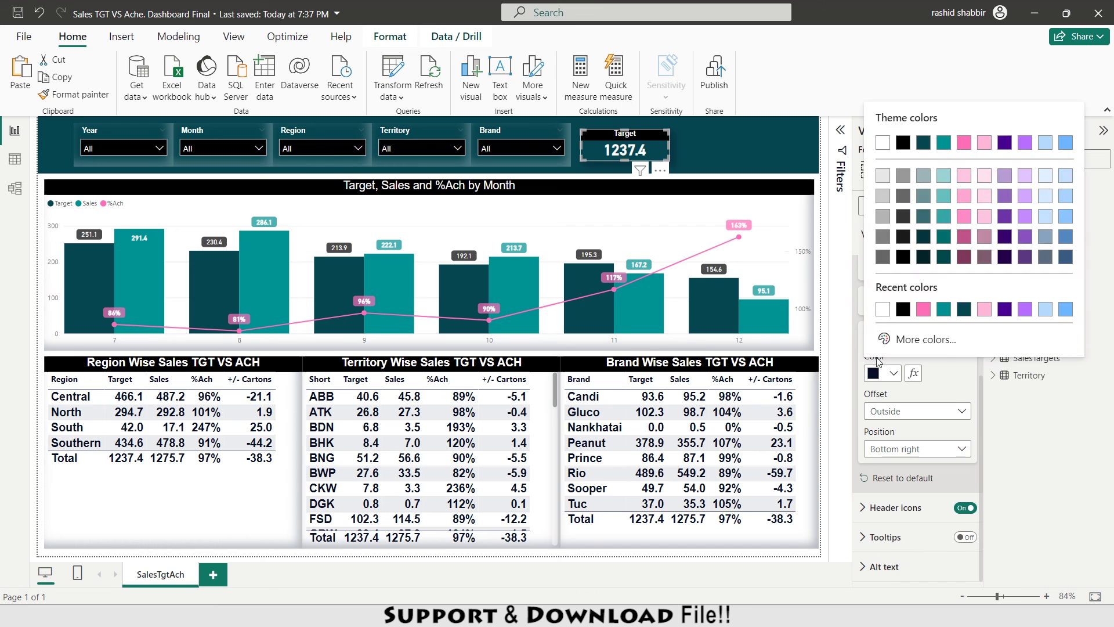
click(883, 142)
Duplicate the Target card, place the copy beside it in the header, and replace its field with the Sales measure
click(869, 169)
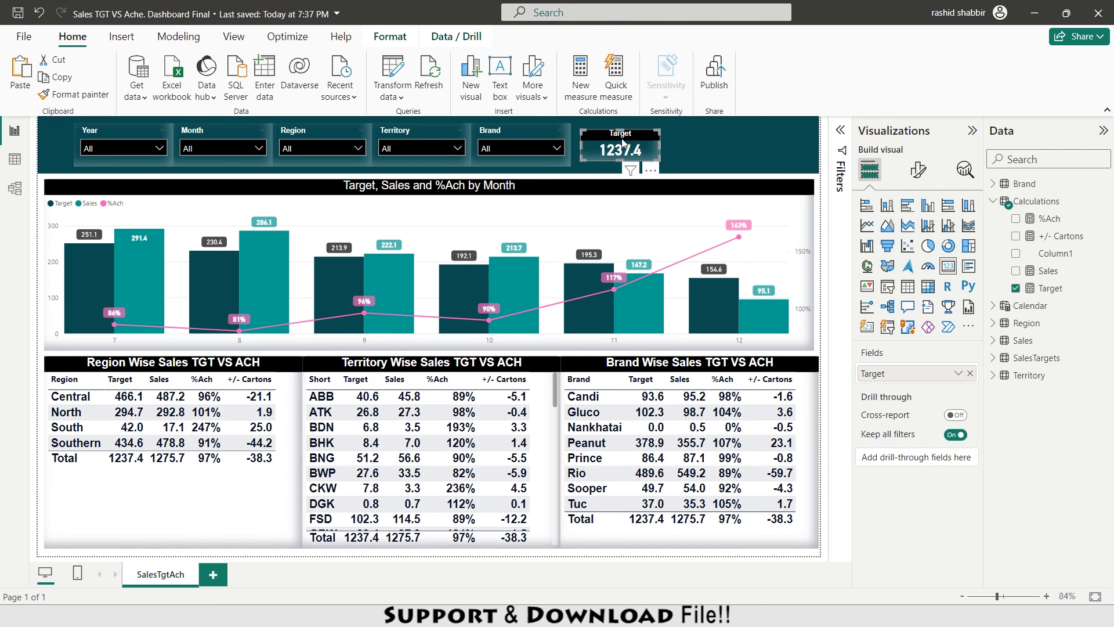
key(ctrl+c)
key(ctrl+v)
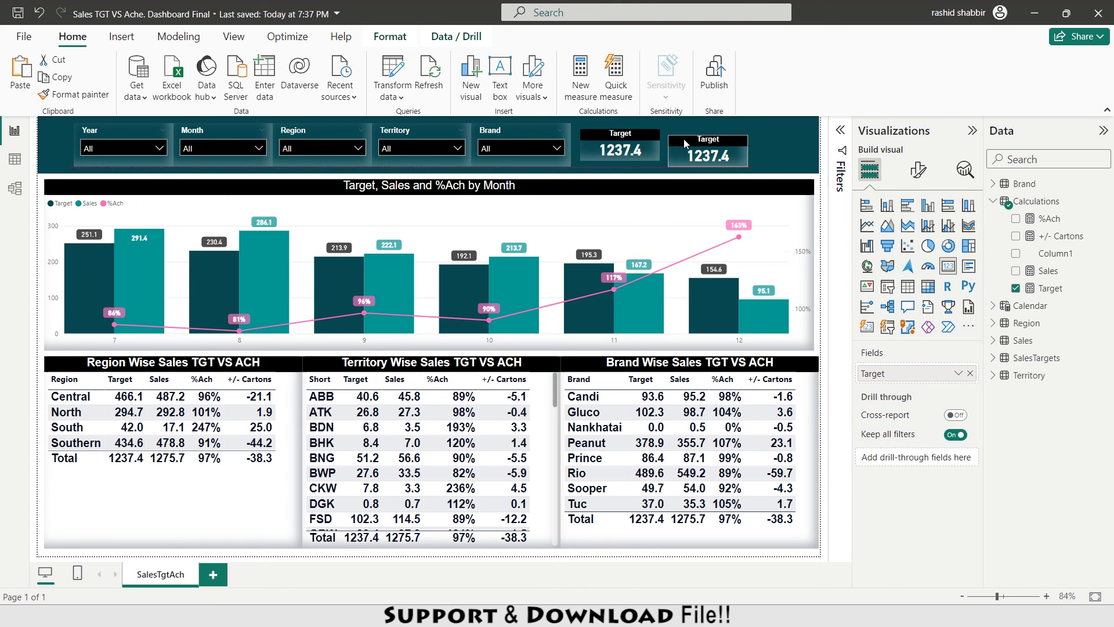
click(970, 373)
click(1015, 271)
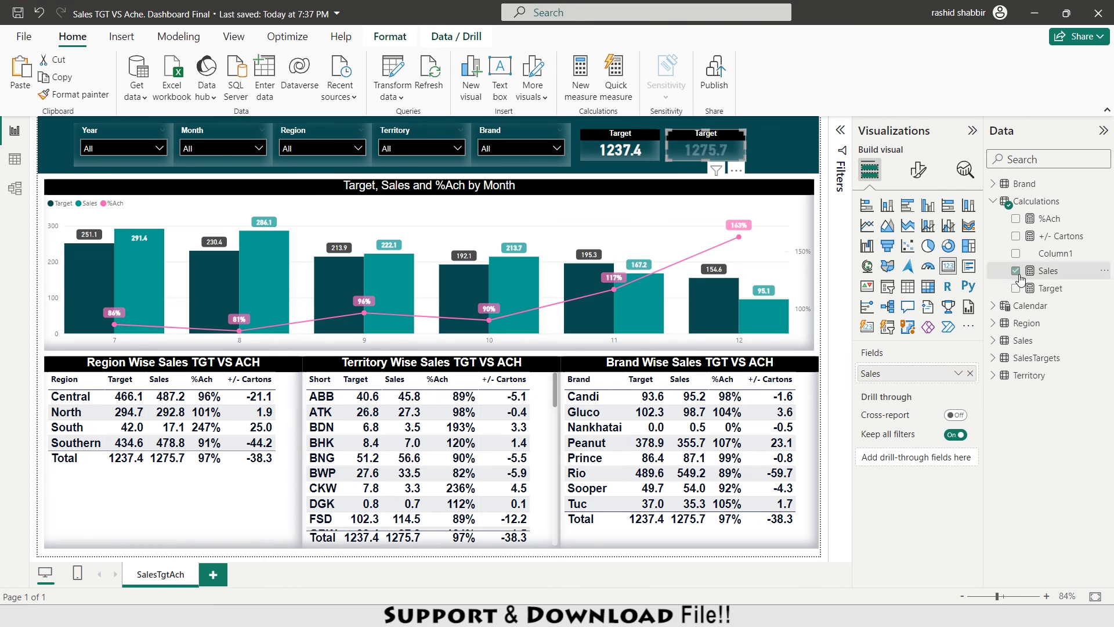
Duplicate the Sales card, place the copy beside it, and replace its field with the %Ach measure
click(702, 148)
key(ctrl+c)
key(ctrl+v)
drag(705, 145, 752, 140)
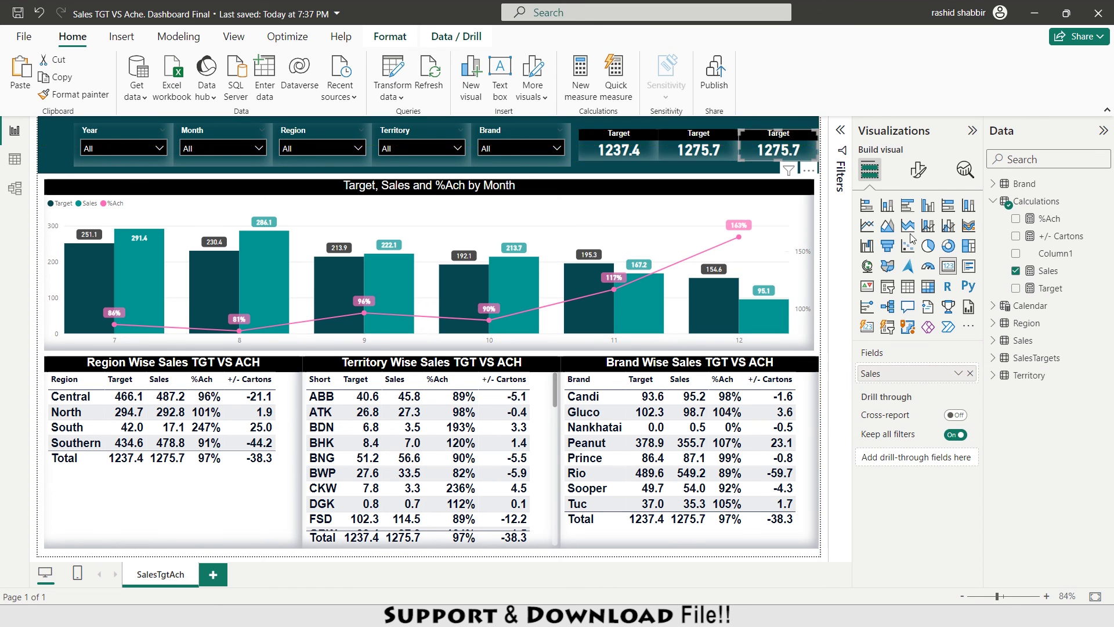
click(971, 373)
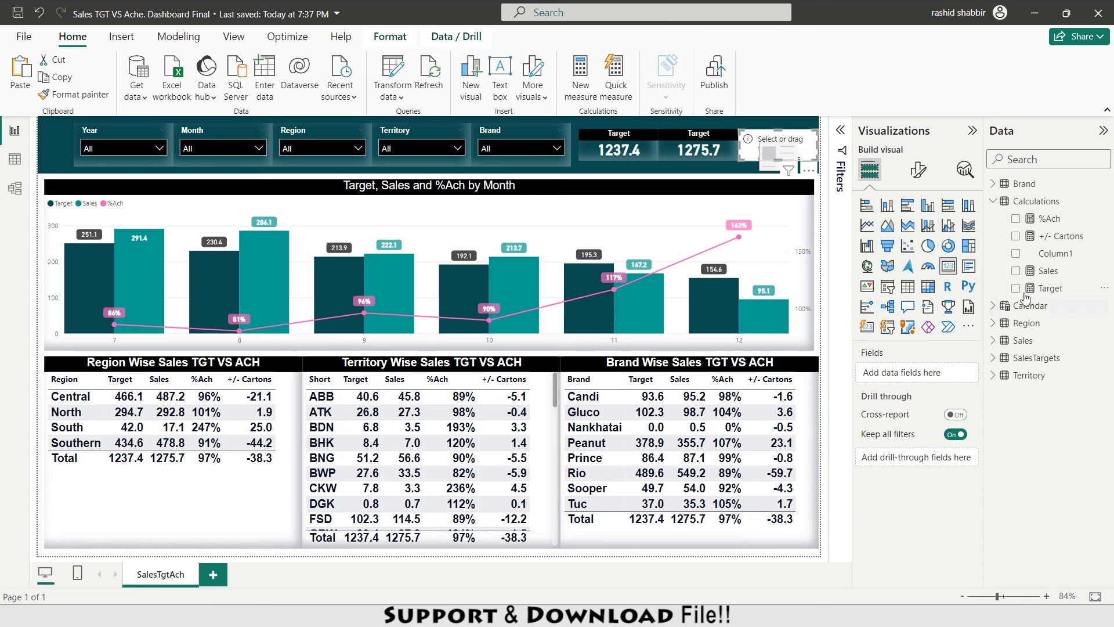
click(1016, 218)
Change the title text of the middle card, which holds the Sales measure, to Sales
click(698, 149)
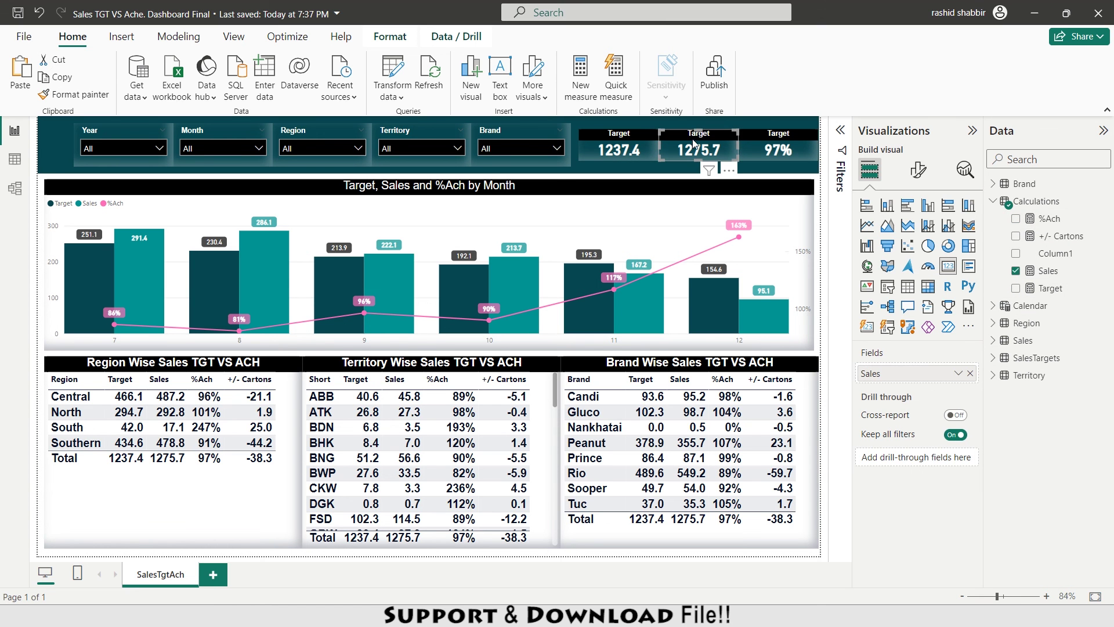
click(918, 170)
click(916, 238)
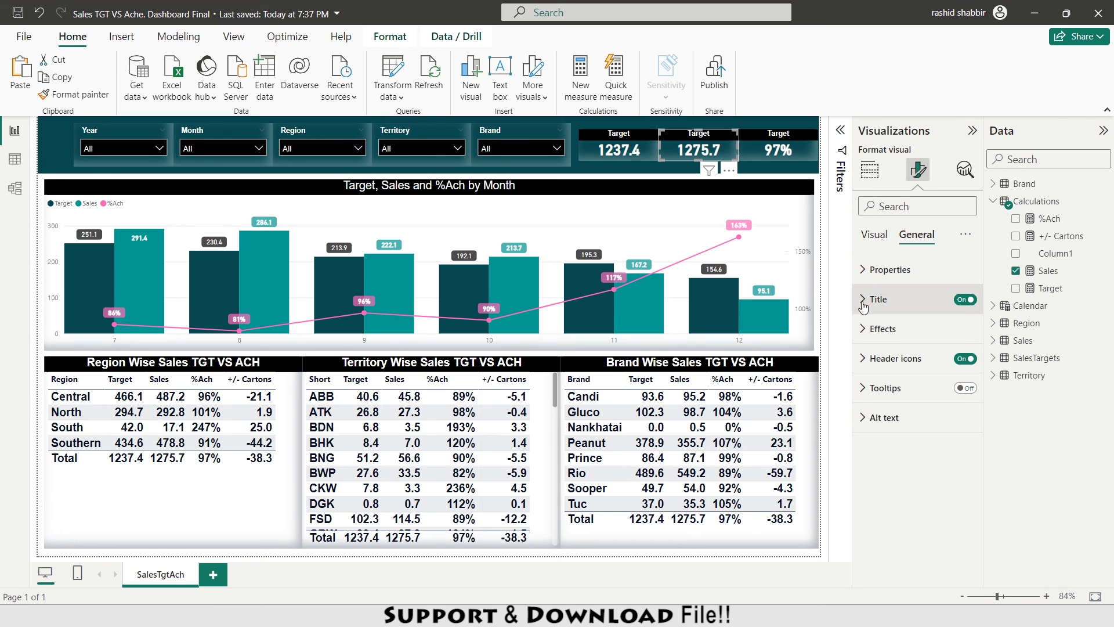
click(873, 298)
click(898, 369)
double_click(898, 370)
text(Sales)
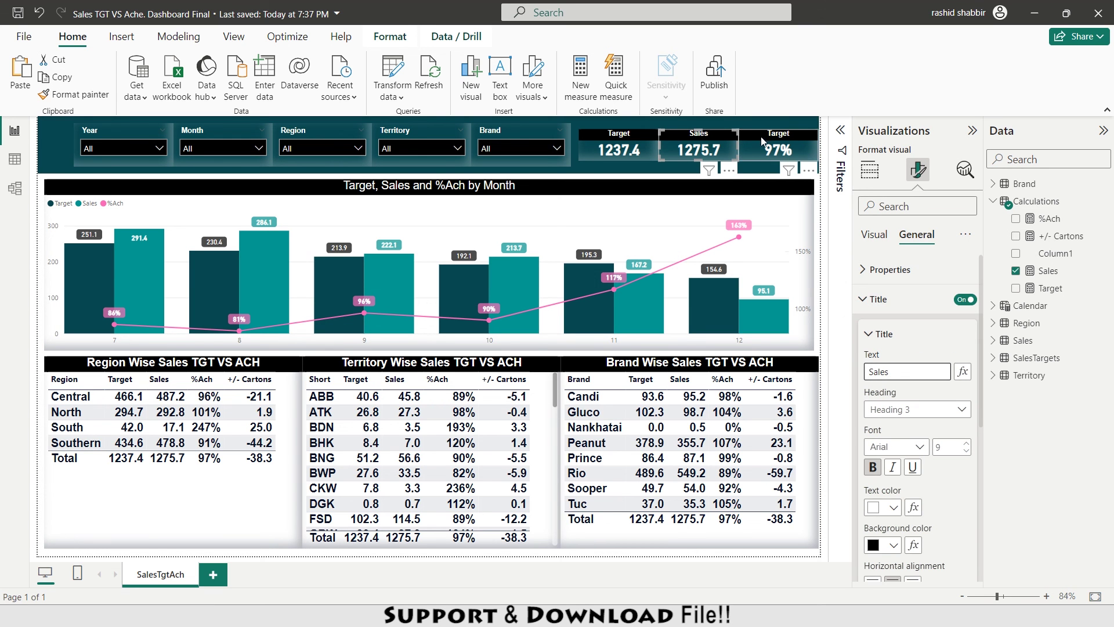
Change the title text of the third card, which holds the achievement percentage, to %Ach
click(764, 145)
click(876, 371)
double_click(877, 371)
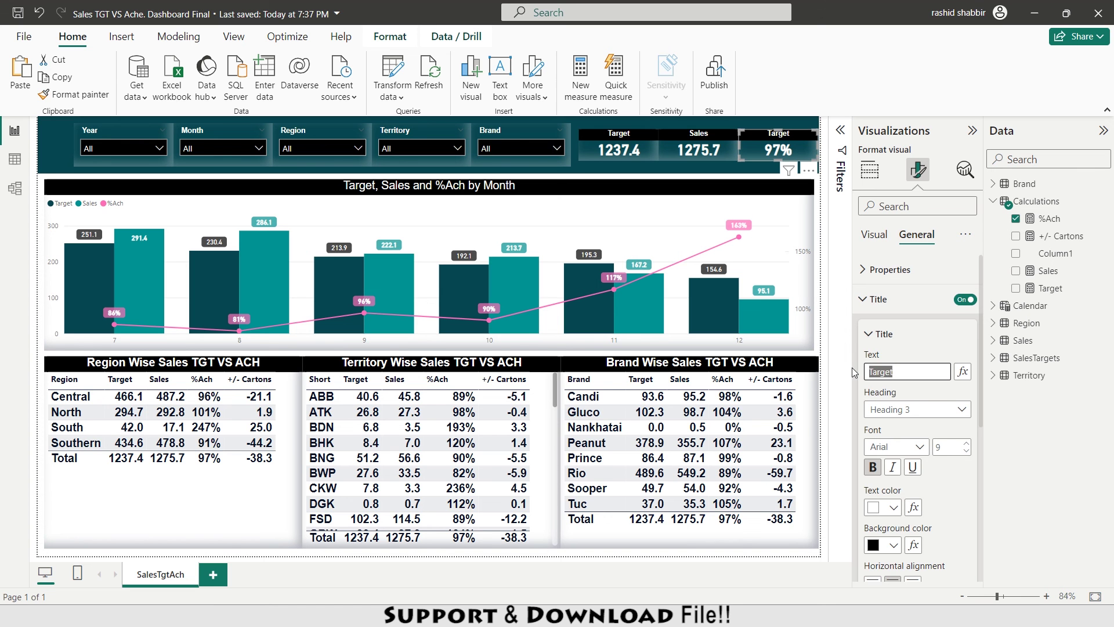
text(%Ach)
Turn on data bars for the %Ach column of the Region Wise Sales table
click(229, 445)
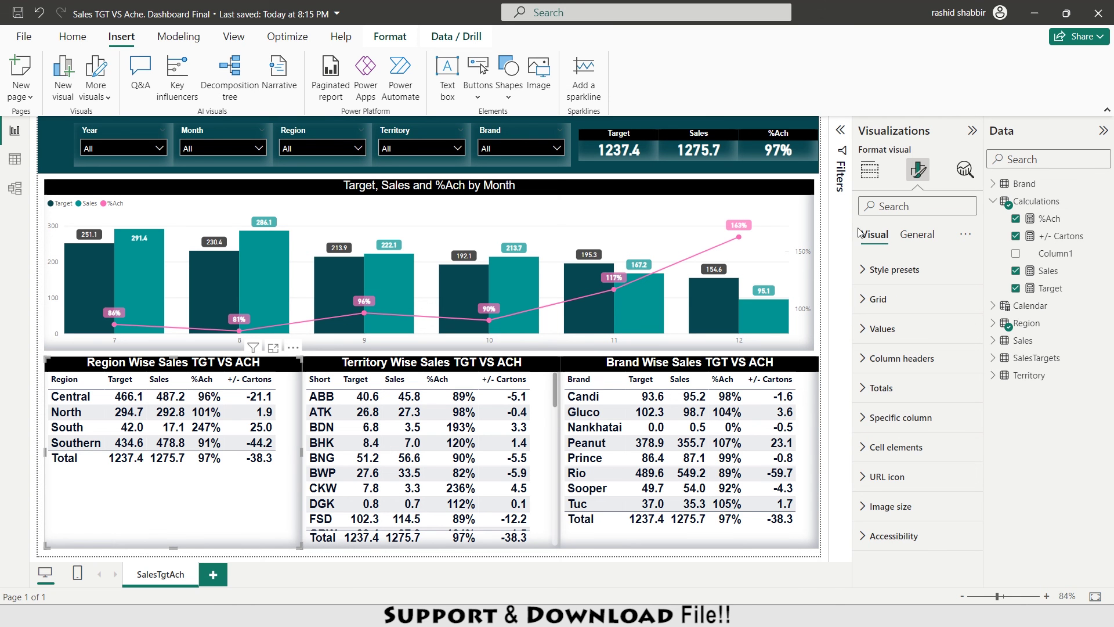
click(896, 446)
scroll(899, 447, down, 2)
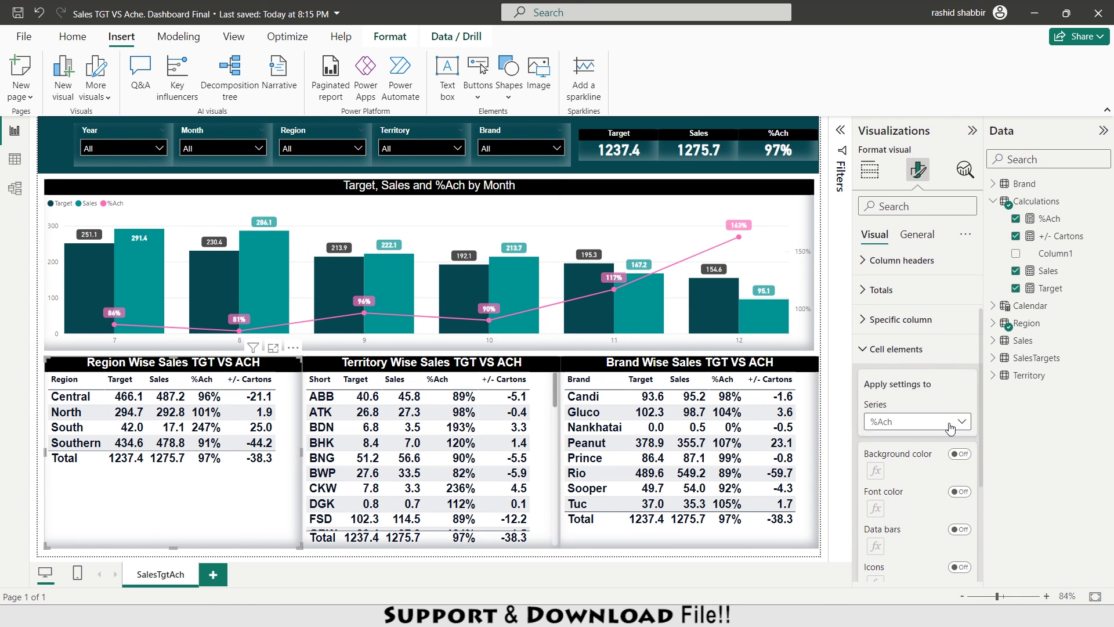
click(949, 427)
click(881, 495)
scroll(881, 368, down, 4)
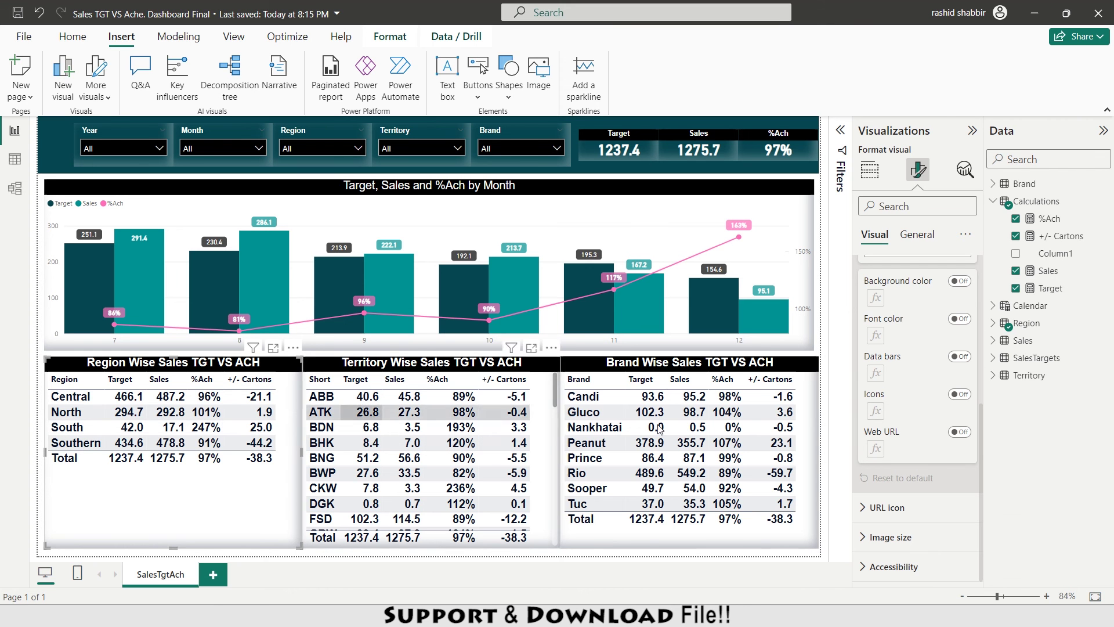
click(960, 357)
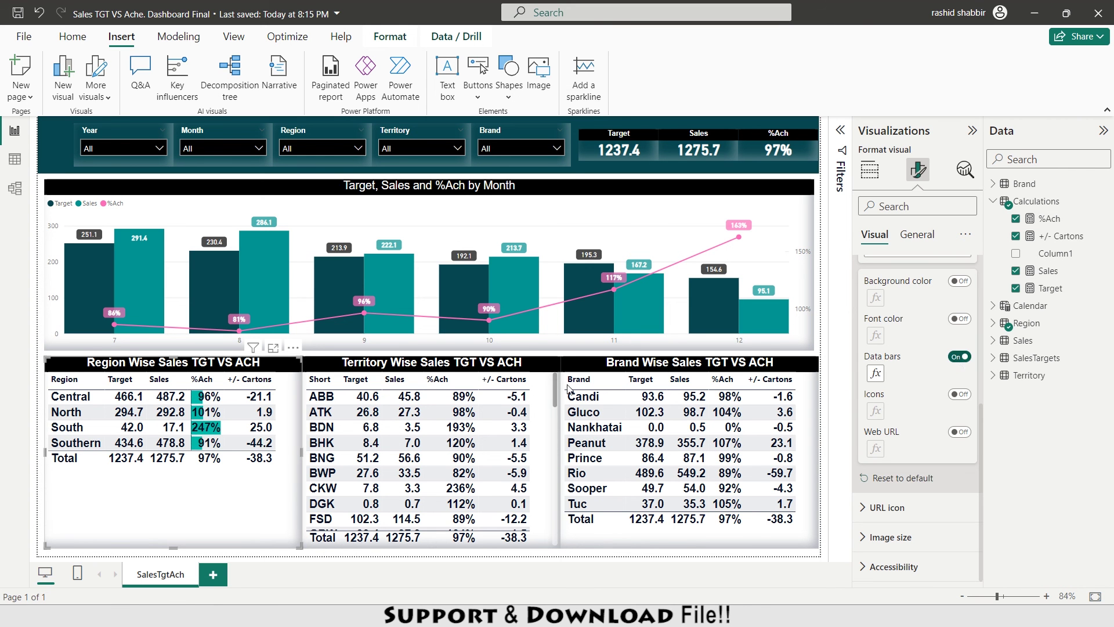
Turn on data bars for the %Ach column in the Territory Wise and Brand Wise tables
click(496, 363)
click(960, 357)
click(705, 365)
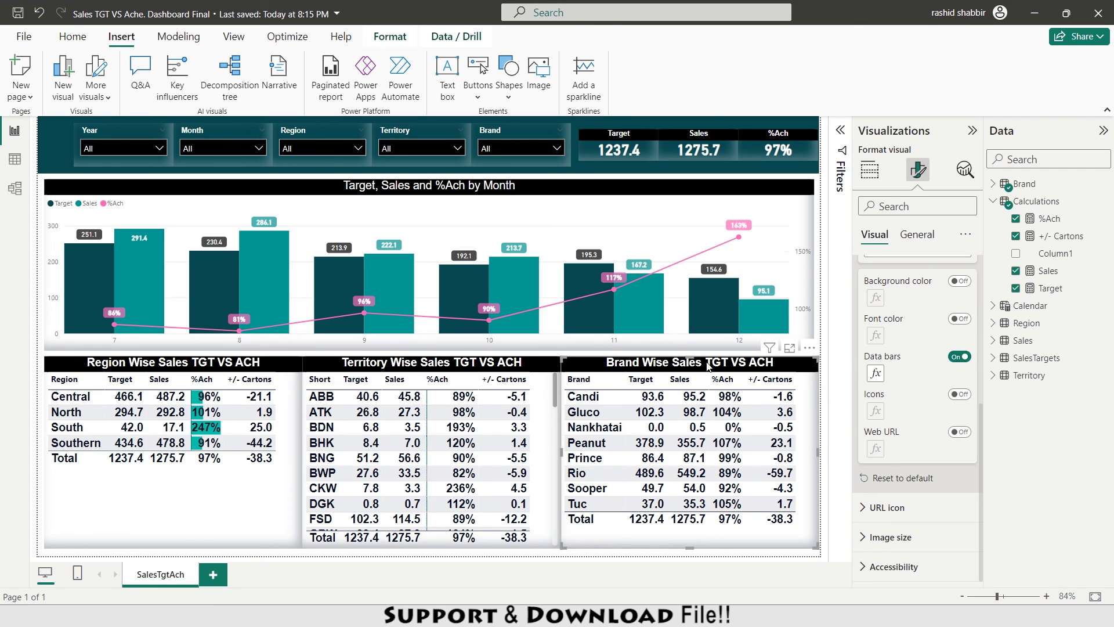
click(960, 357)
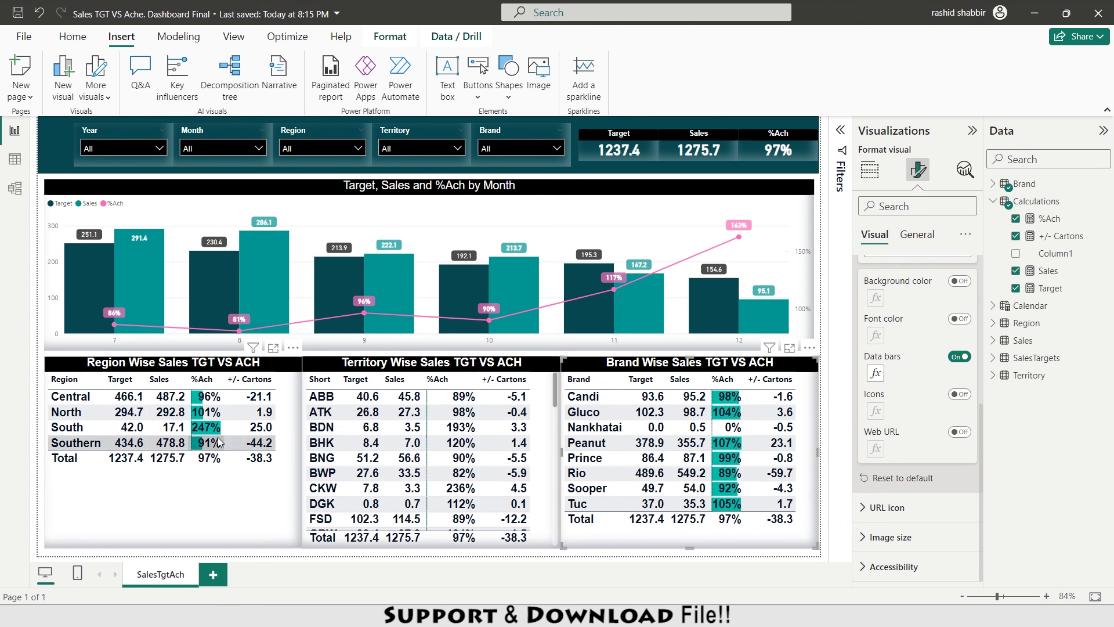
Sort the region, territory and brand tables by %Ach in descending order, and clear the selection
click(194, 383)
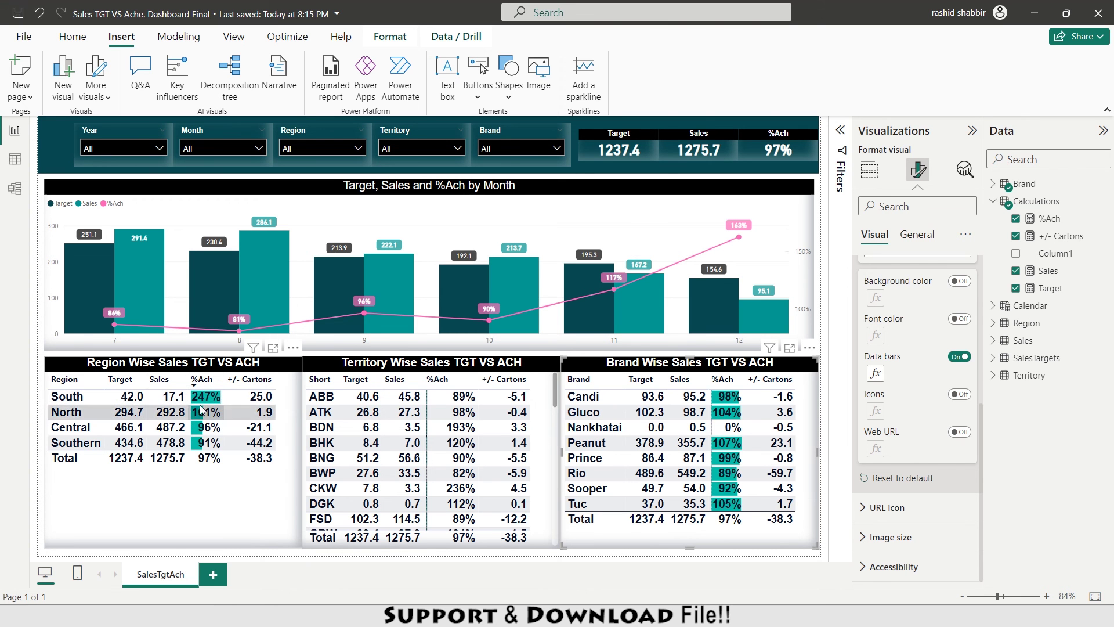
click(434, 385)
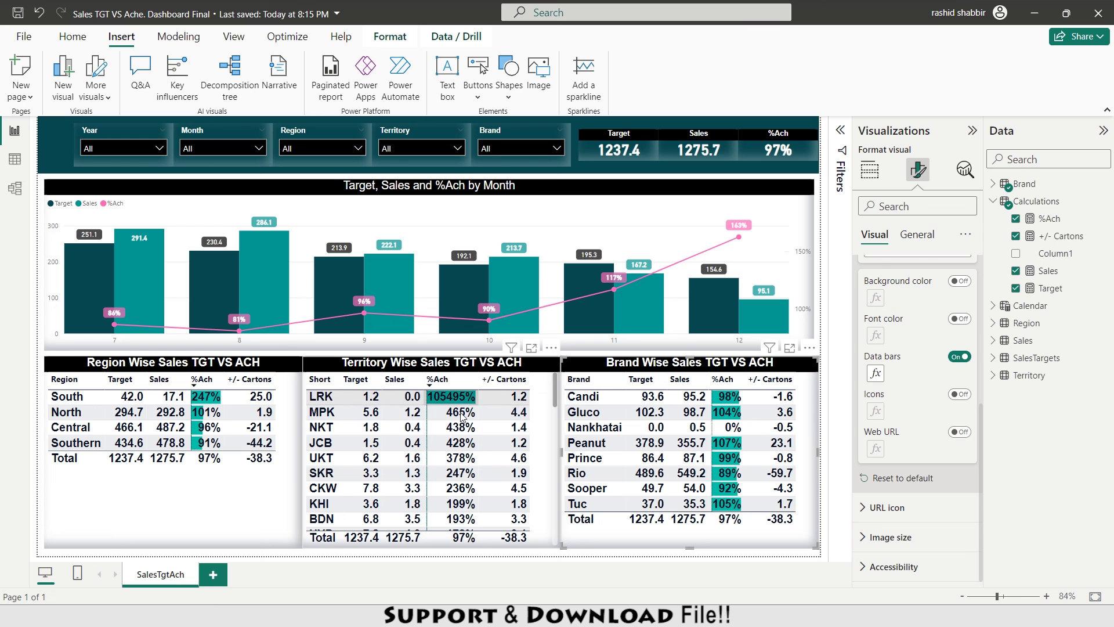
click(718, 388)
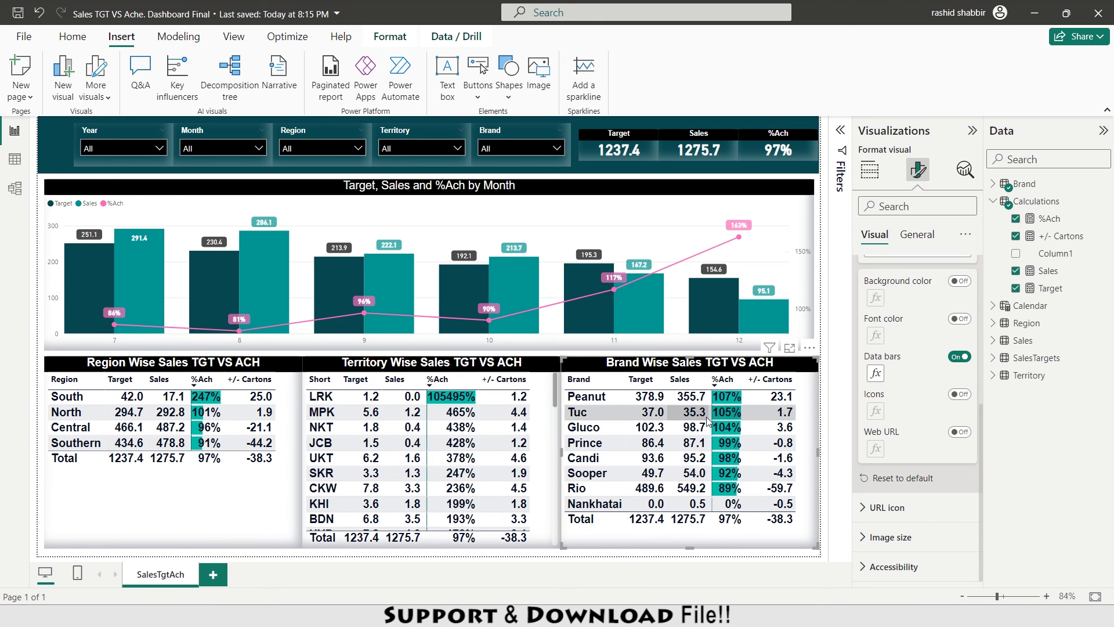
key(Escape)
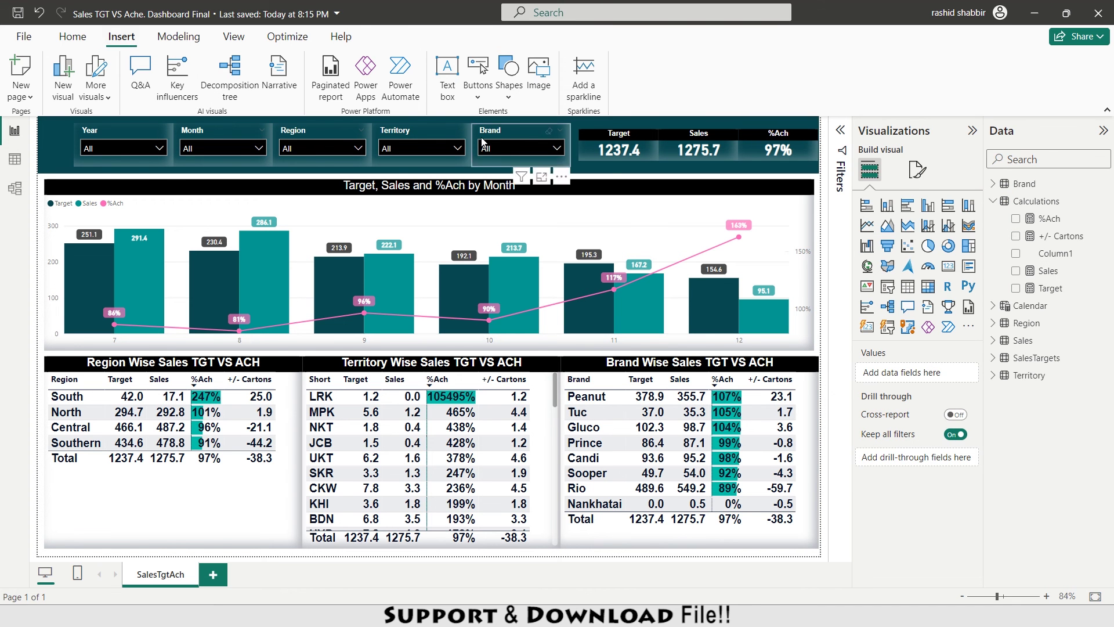
Insert a left block arrow, fit it into the header band before the Year slicer, and fill it white
click(509, 81)
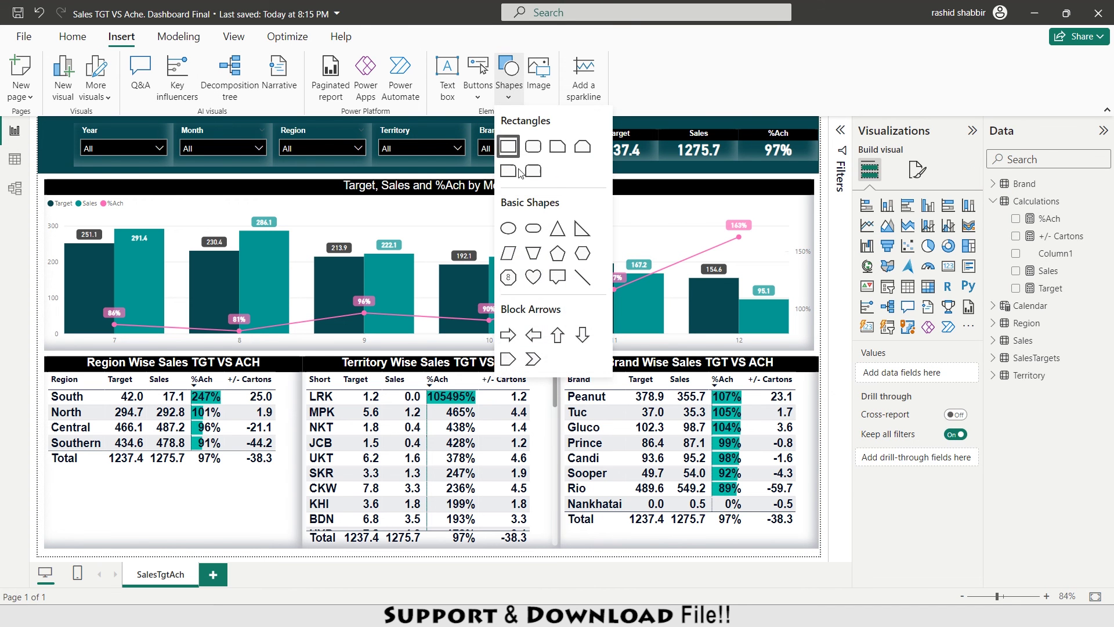
click(532, 334)
drag(246, 276, 58, 156)
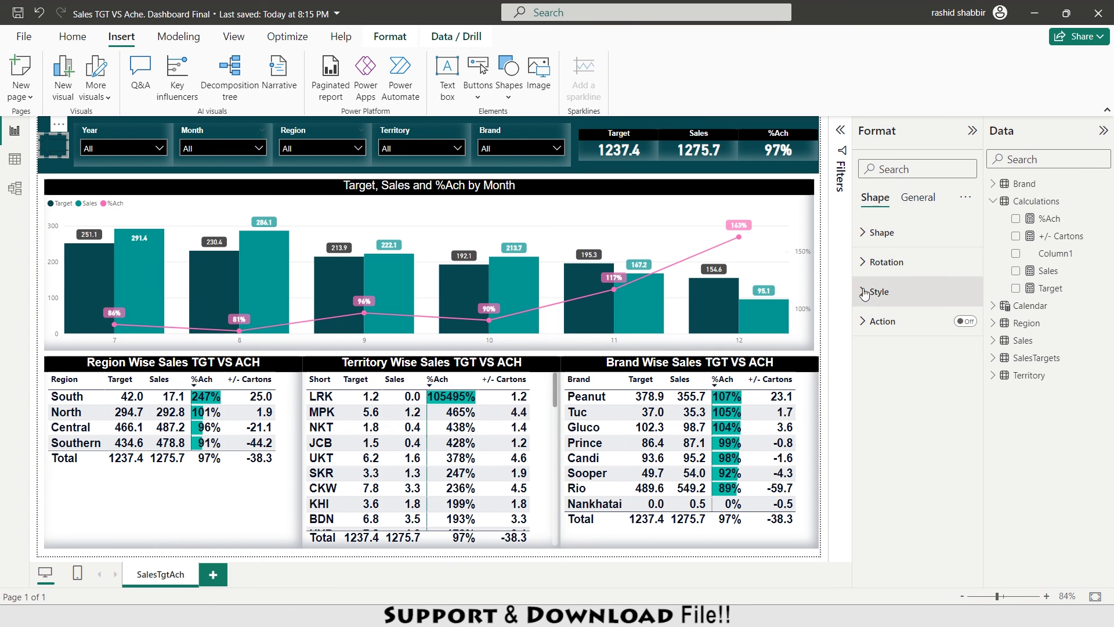
click(866, 299)
click(893, 364)
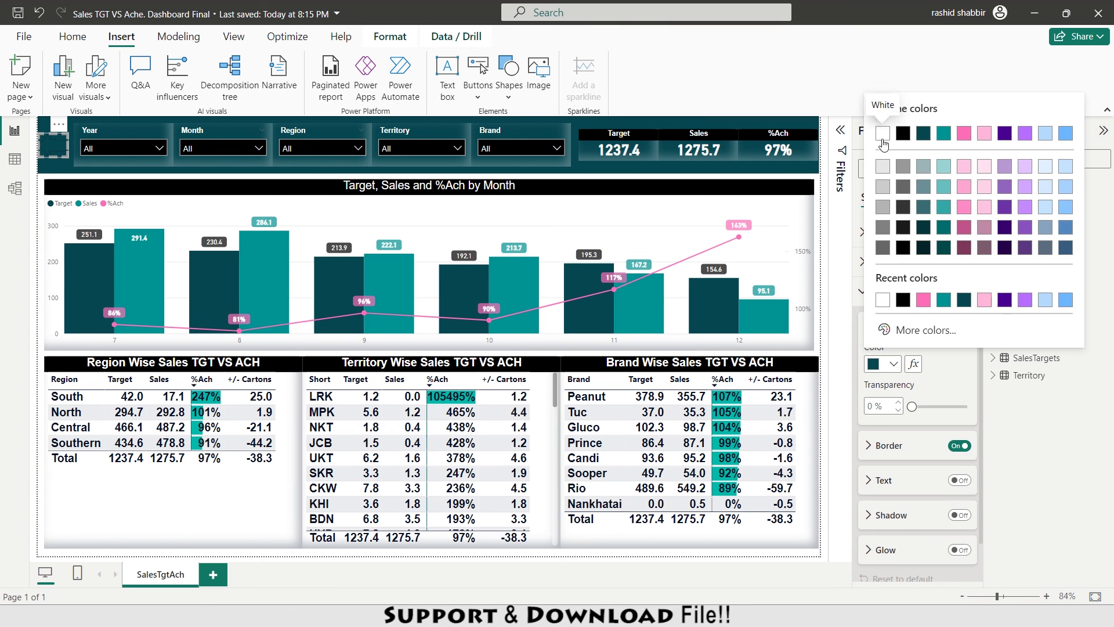
click(872, 116)
click(314, 177)
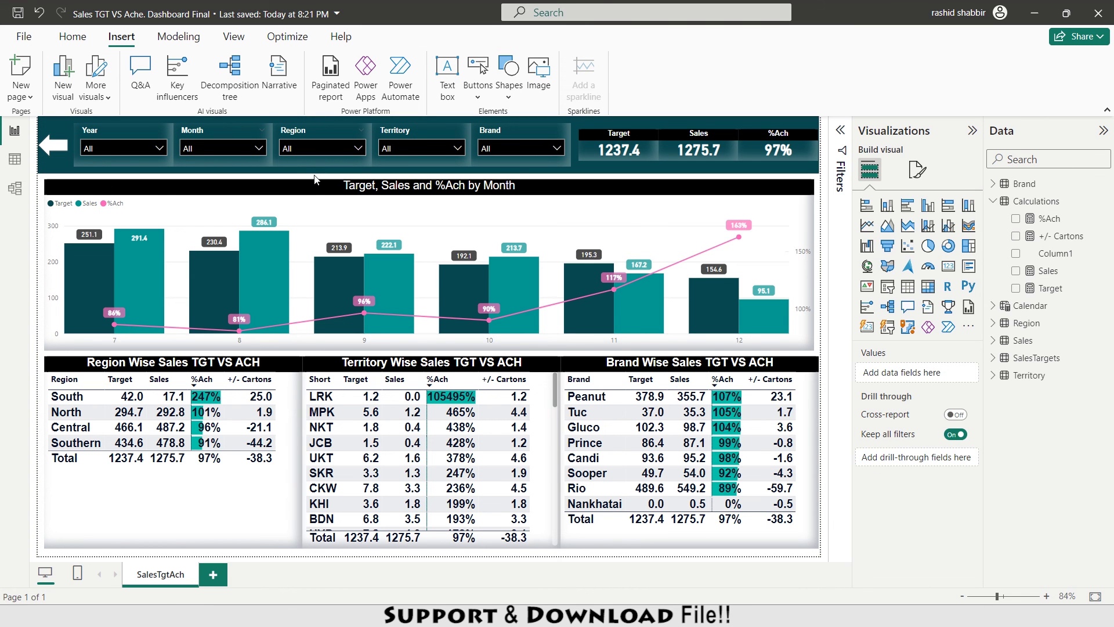
Add a new report page and name it Home
click(213, 574)
double_click(235, 577)
text(Home)
key(Return)
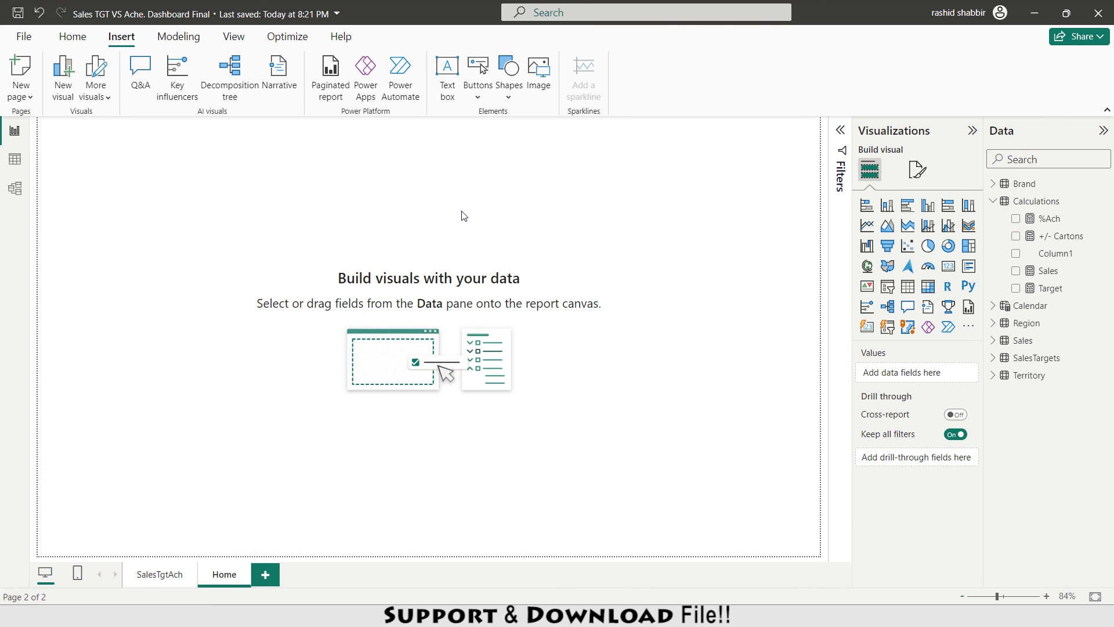
Copy the Target, Sales and %Ach cards from the SalesTgtAch page to the Home page and move them toward the middle
click(156, 574)
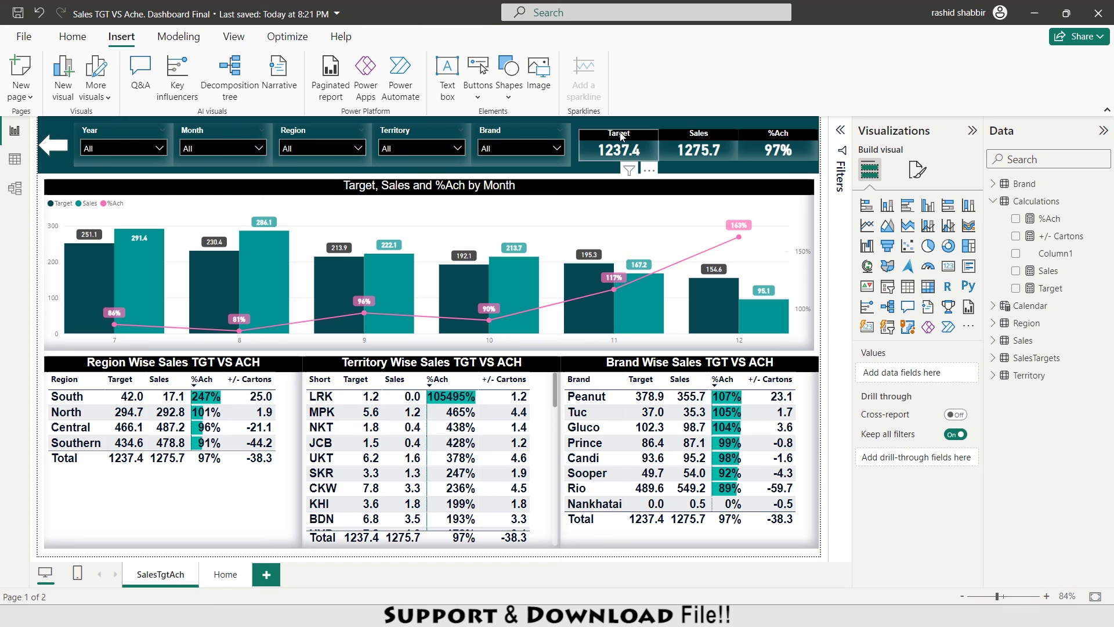
click(678, 134)
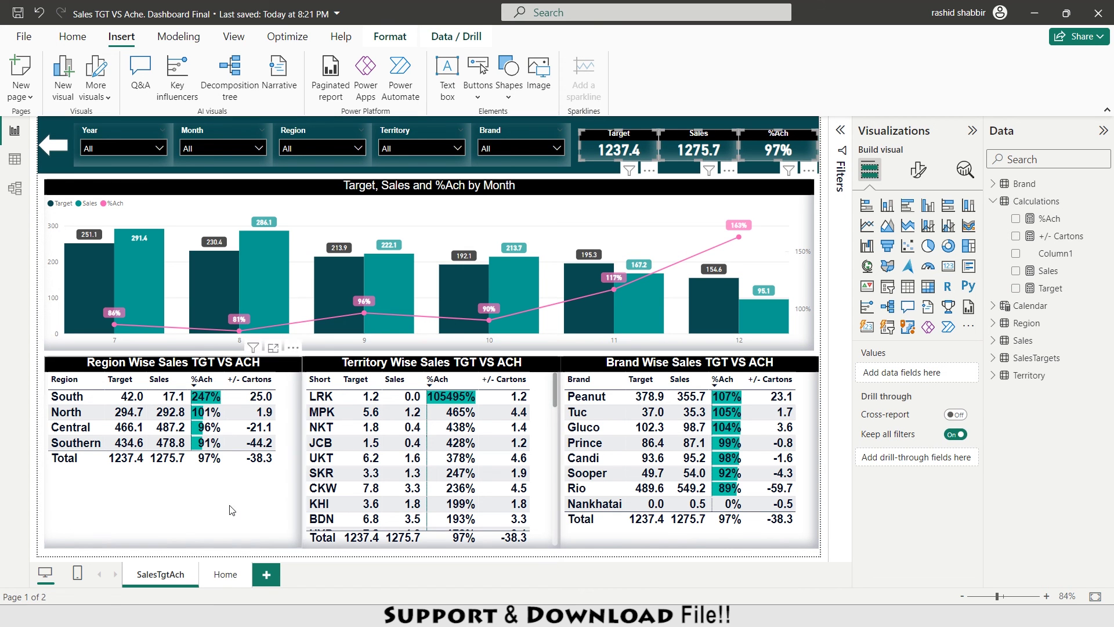
click(223, 576)
key(ctrl+v)
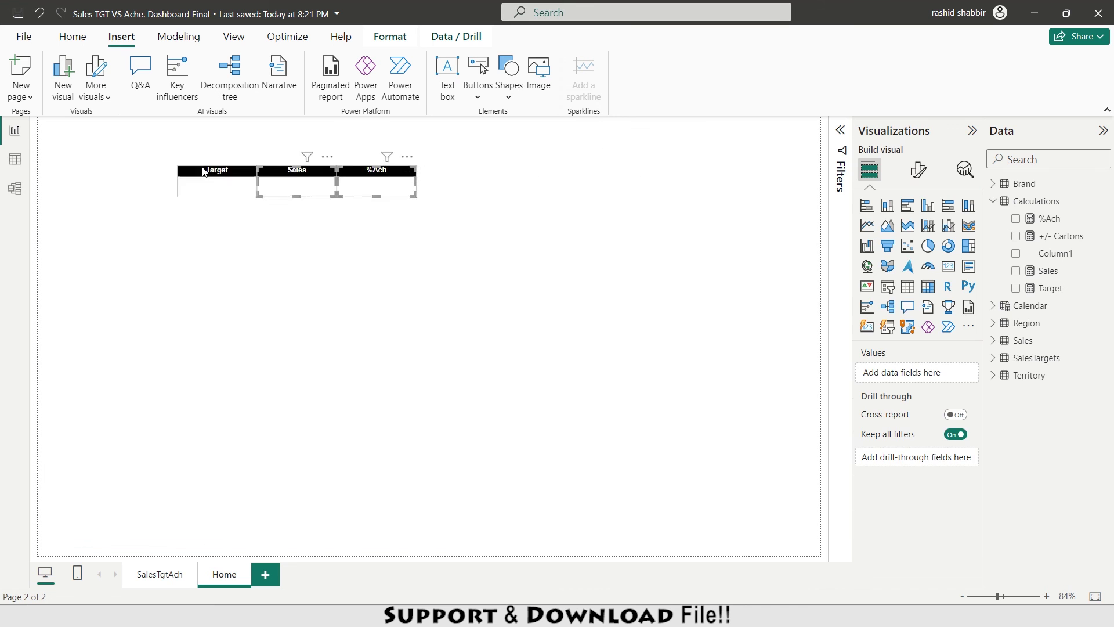
drag(214, 181, 328, 181)
Set the value color of the three cards to black, enlarge the cards and space them out across the Home page's upper area
click(894, 379)
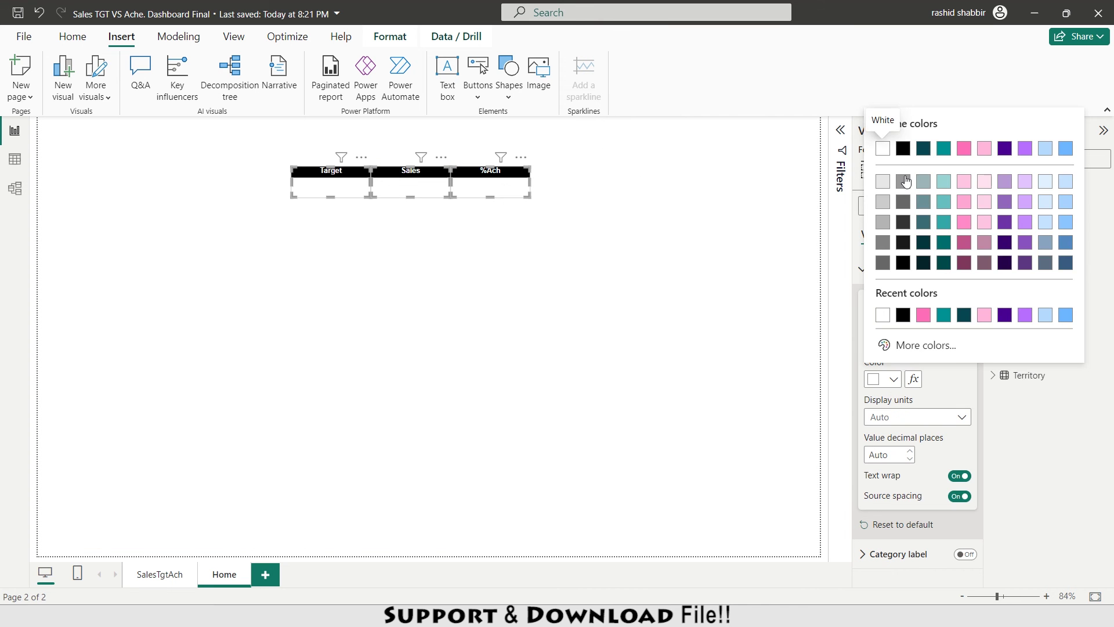
click(903, 148)
click(500, 323)
drag(330, 185, 274, 231)
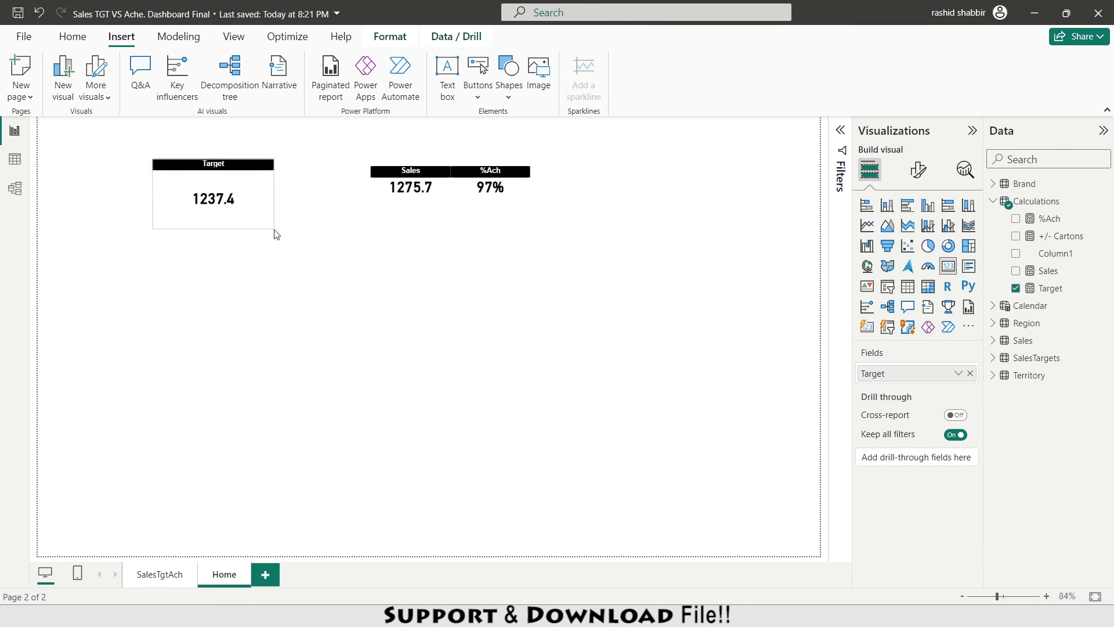
click(764, 252)
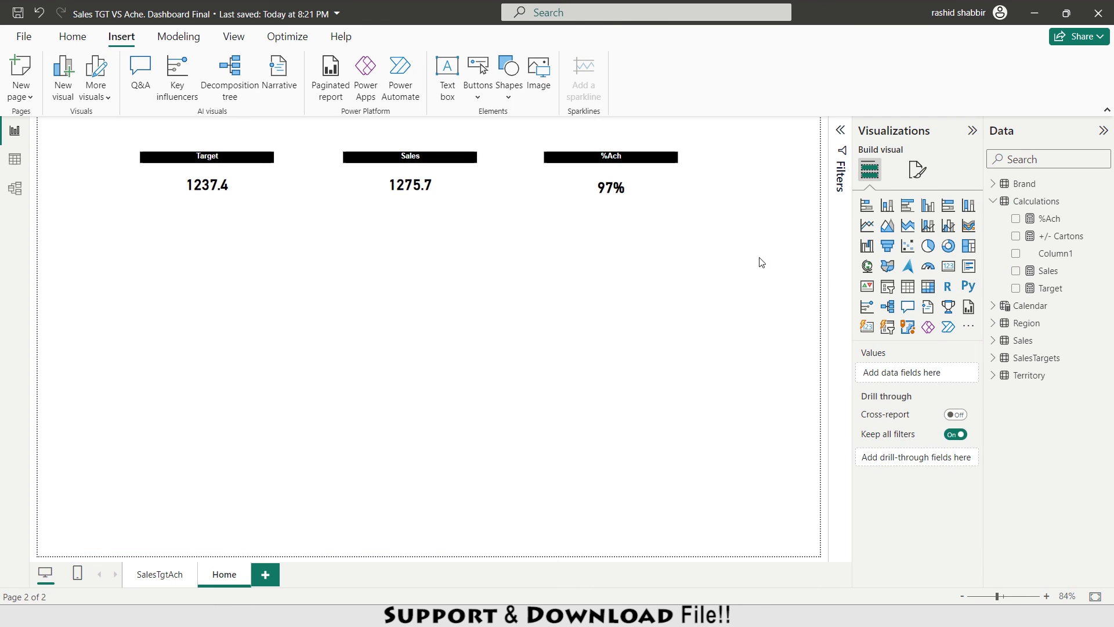
Add the istockphoto image as the Home page's canvas background and set its transparency to 80%
click(916, 173)
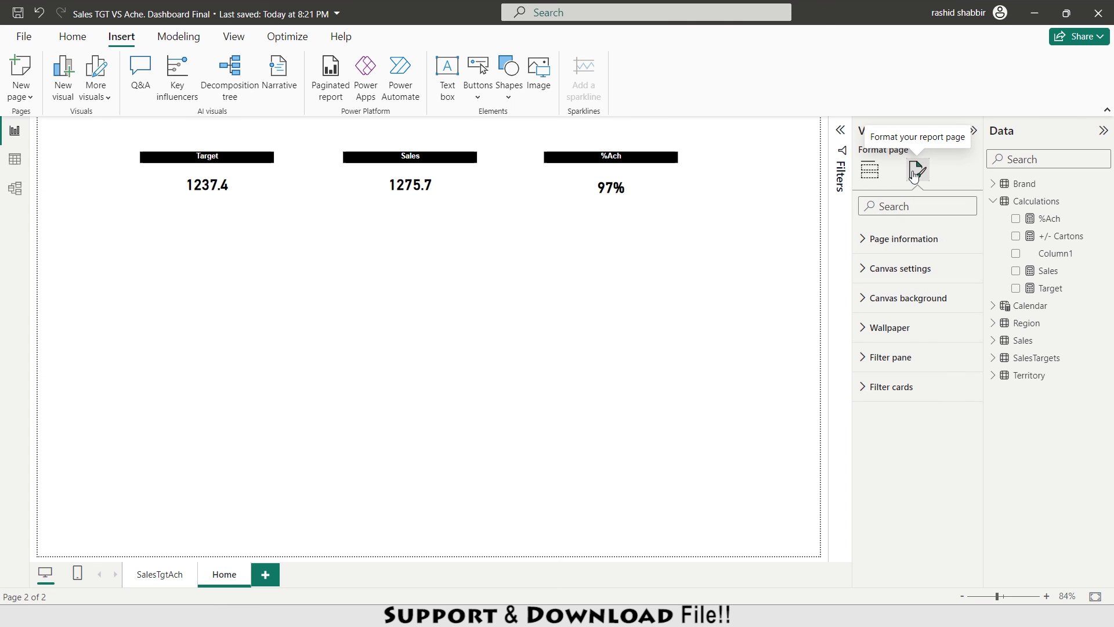
click(862, 298)
click(963, 386)
double_click(174, 135)
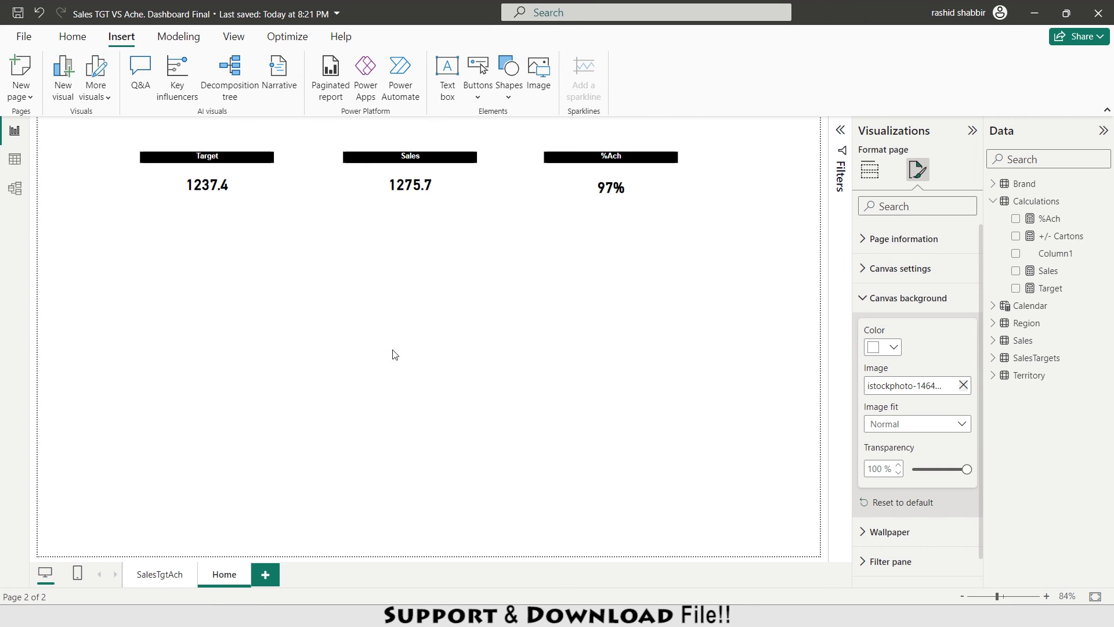
click(874, 468)
text(80)
Turn on a black visual border for the Target, Sales and %Ach cards together
click(246, 169)
ctrl+click(410, 184)
ctrl+click(611, 185)
click(917, 169)
click(921, 235)
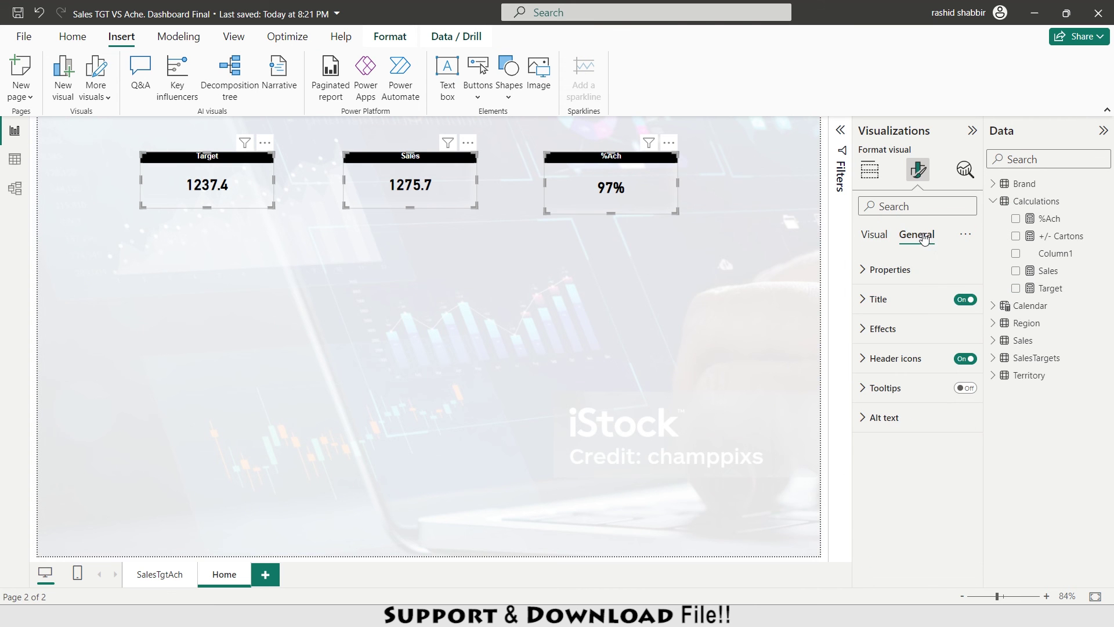
click(868, 329)
scroll(881, 421, down, 1)
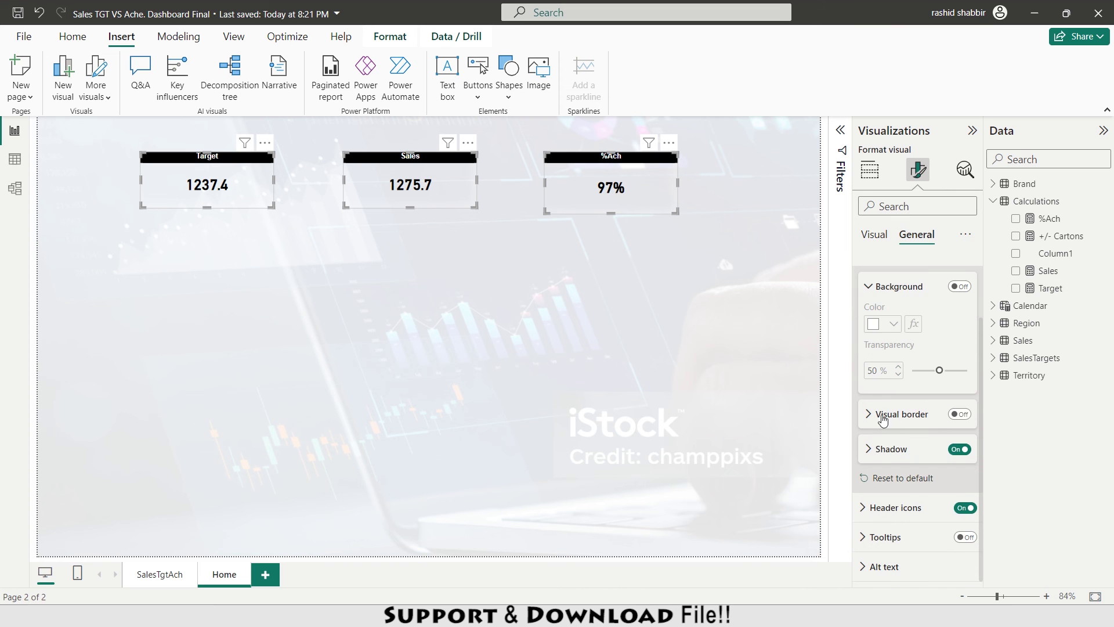
click(960, 414)
click(882, 414)
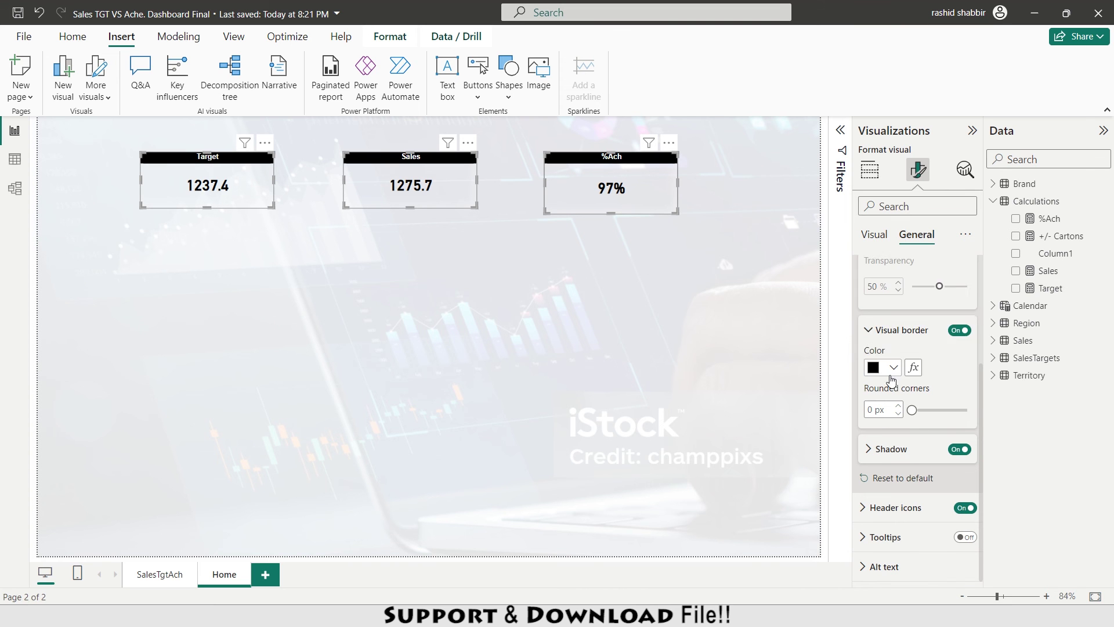
click(892, 367)
click(903, 138)
Change the shadow color of the three cards to the teal theme color, and clear the selection
click(867, 449)
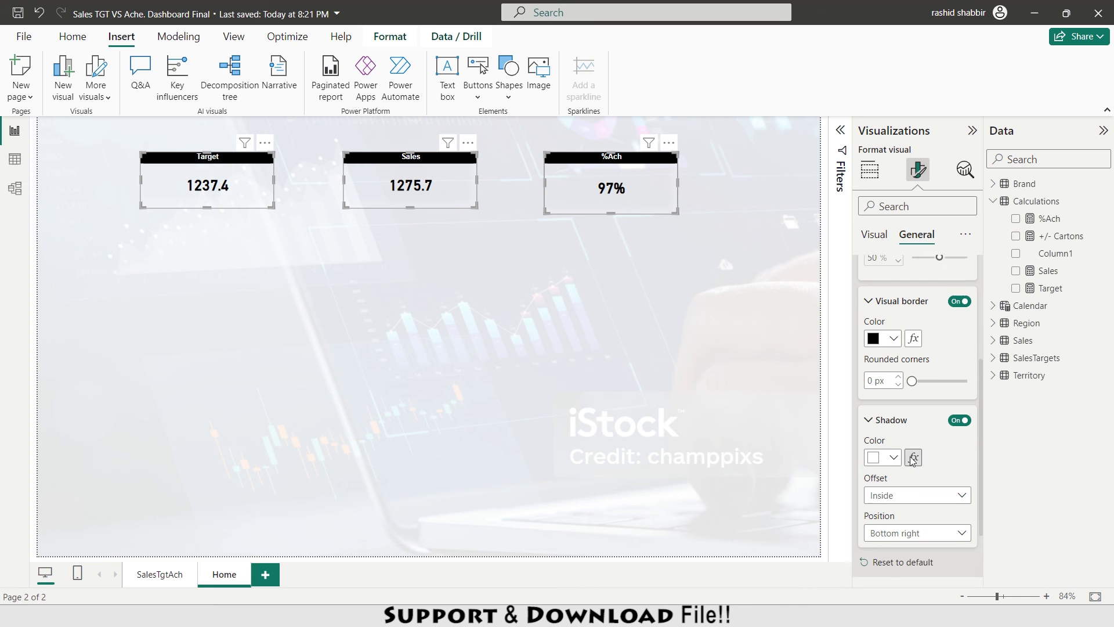
click(894, 439)
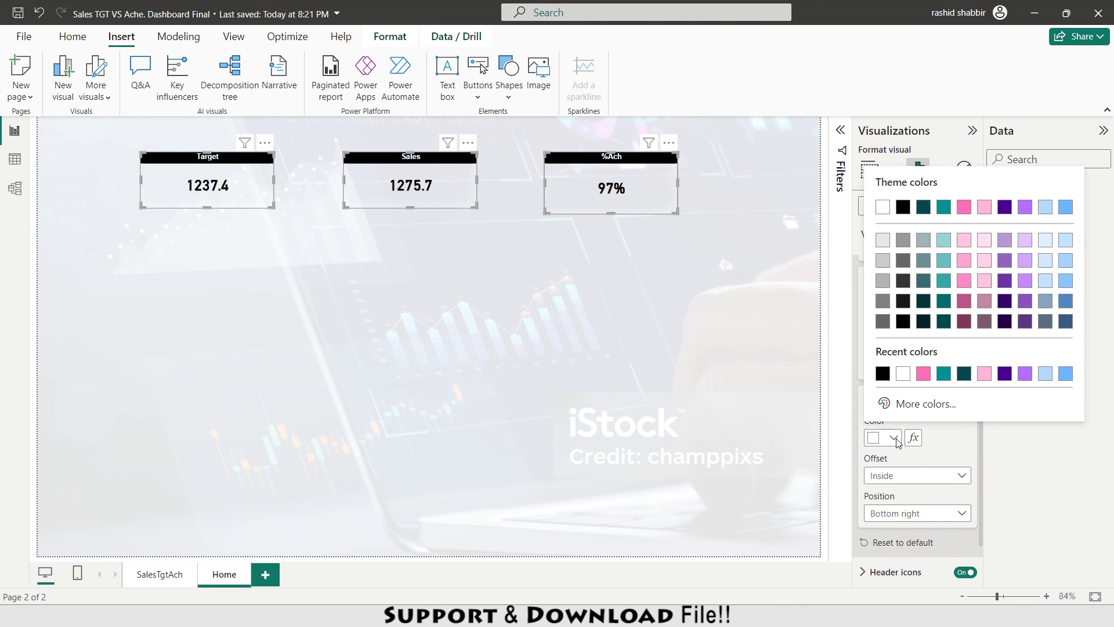
click(944, 207)
click(730, 365)
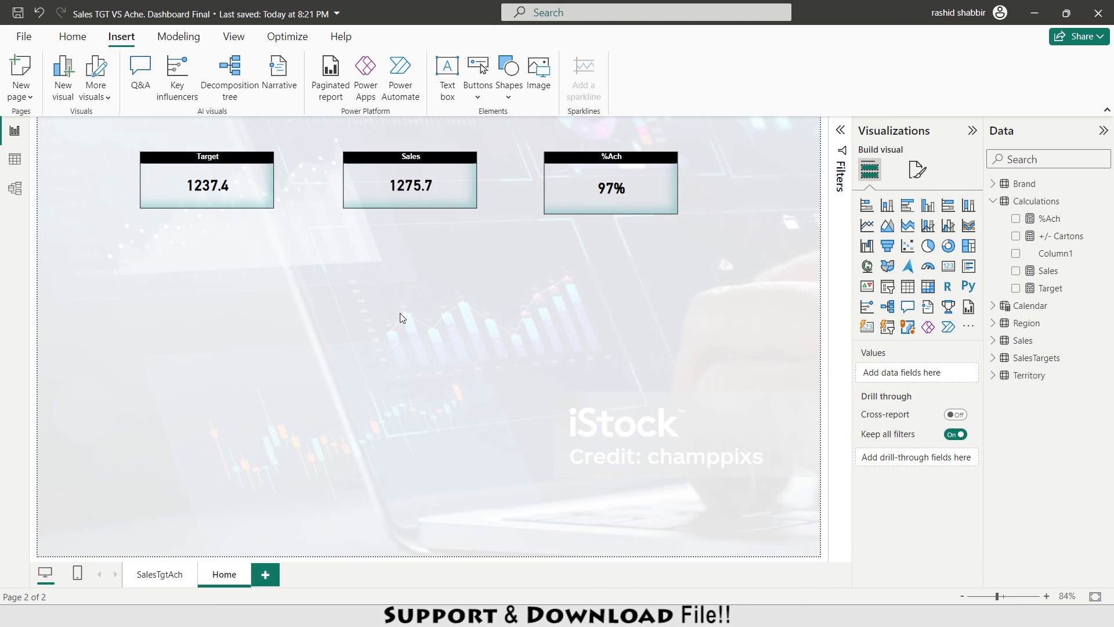
Insert a rectangle and stretch it to the page's right edge, just above the bottom of the Home page
click(479, 99)
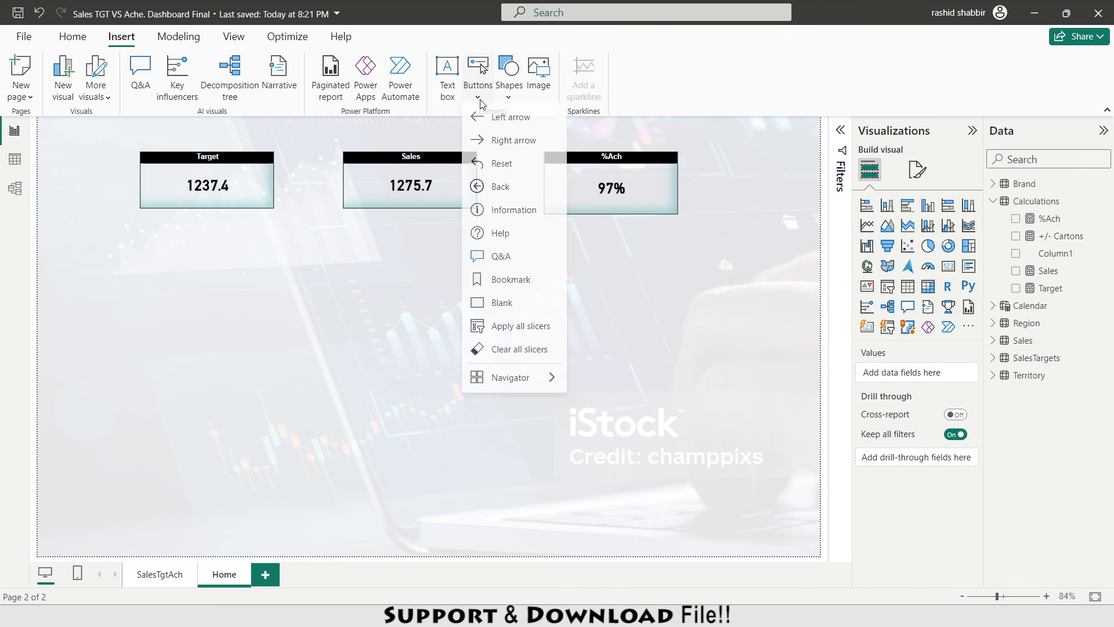
click(509, 82)
click(516, 148)
drag(648, 347, 647, 395)
drag(739, 432, 819, 432)
Turn on the rectangle's text and enter "Sales Target Vs Ach"
click(879, 291)
scroll(879, 291, down, 1)
click(870, 435)
scroll(905, 406, down, 1)
click(964, 385)
click(909, 421)
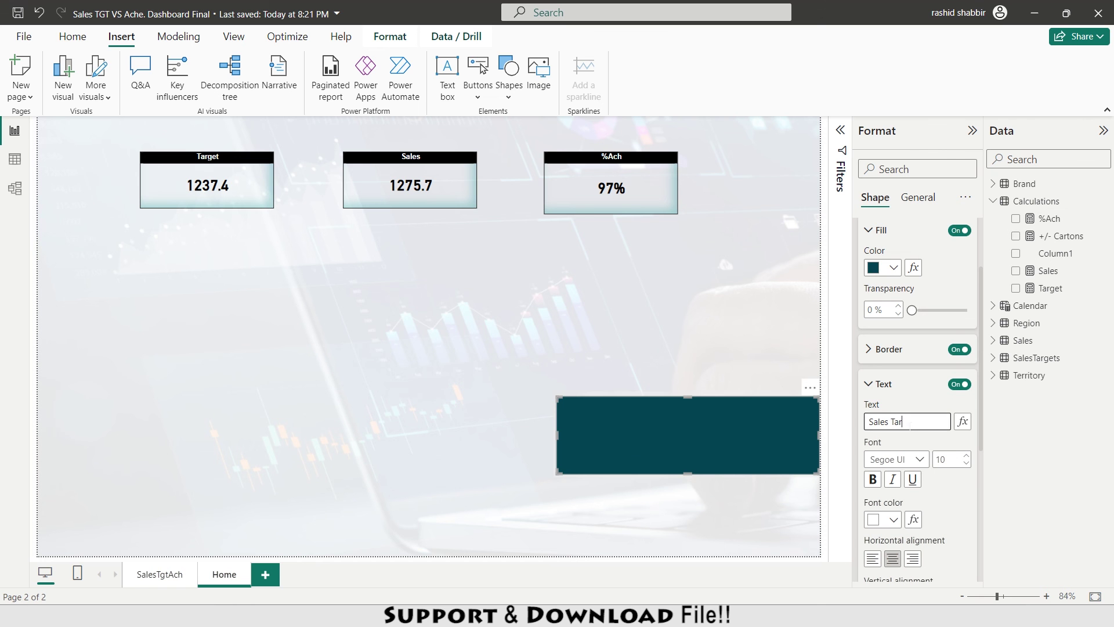
text(Sales Target Vs Ach)
Format the rectangle's text as bold Arial at size 26, and clear the selection
scroll(909, 421, down, 2)
click(872, 370)
click(901, 350)
text(a)
key(Return)
key(Tab)
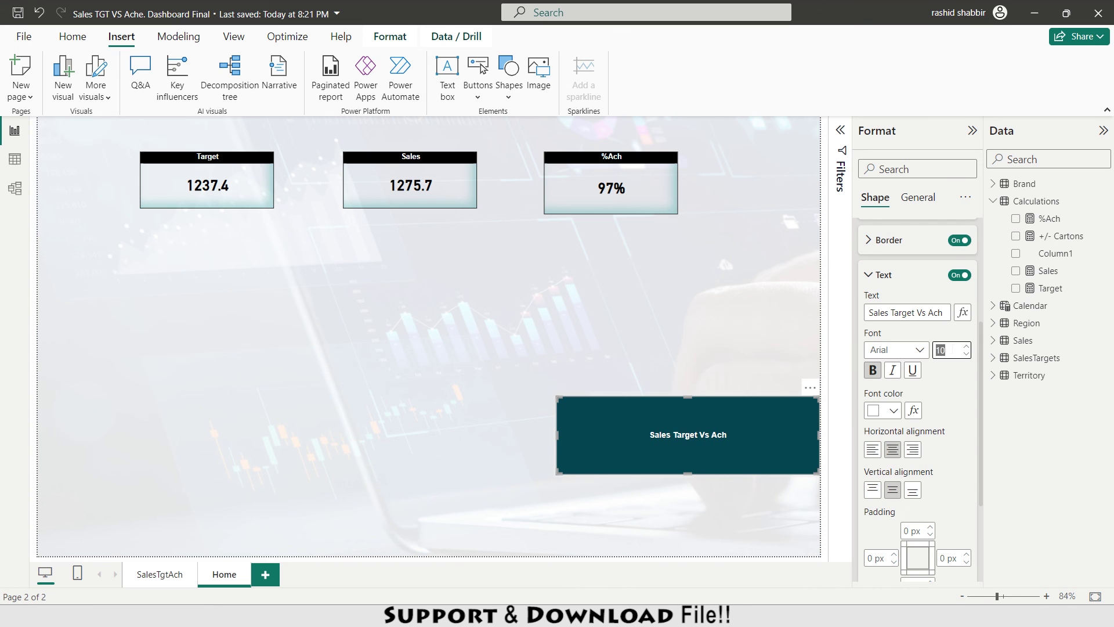
text(32)
text(26)
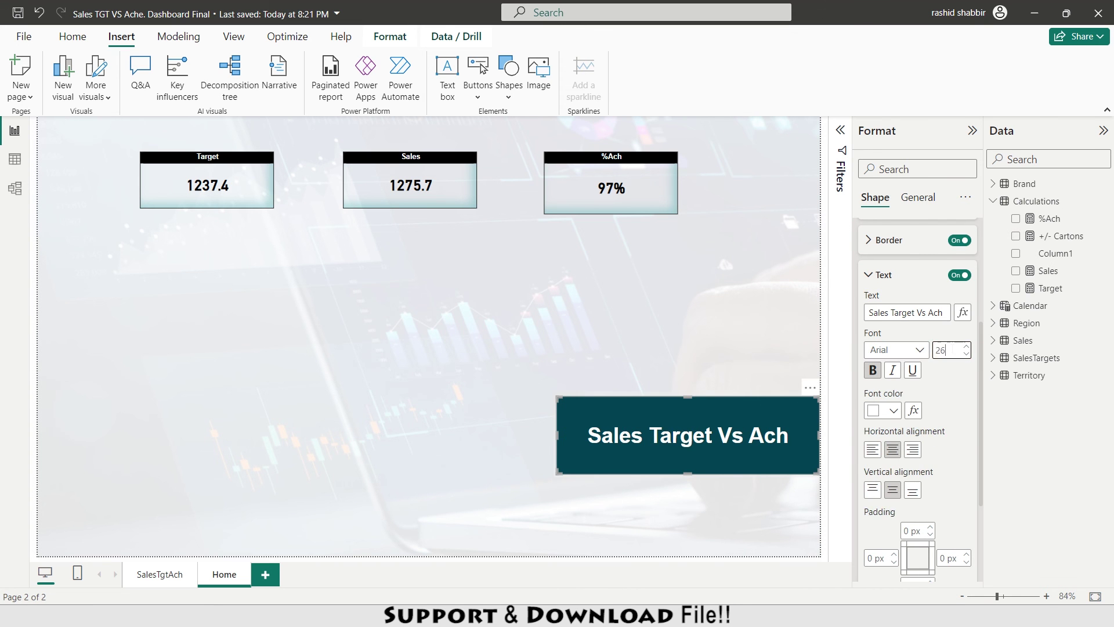
click(480, 338)
Search the Power BI visuals gallery for "scro" and add the scrolling ticker visual to the report
click(967, 326)
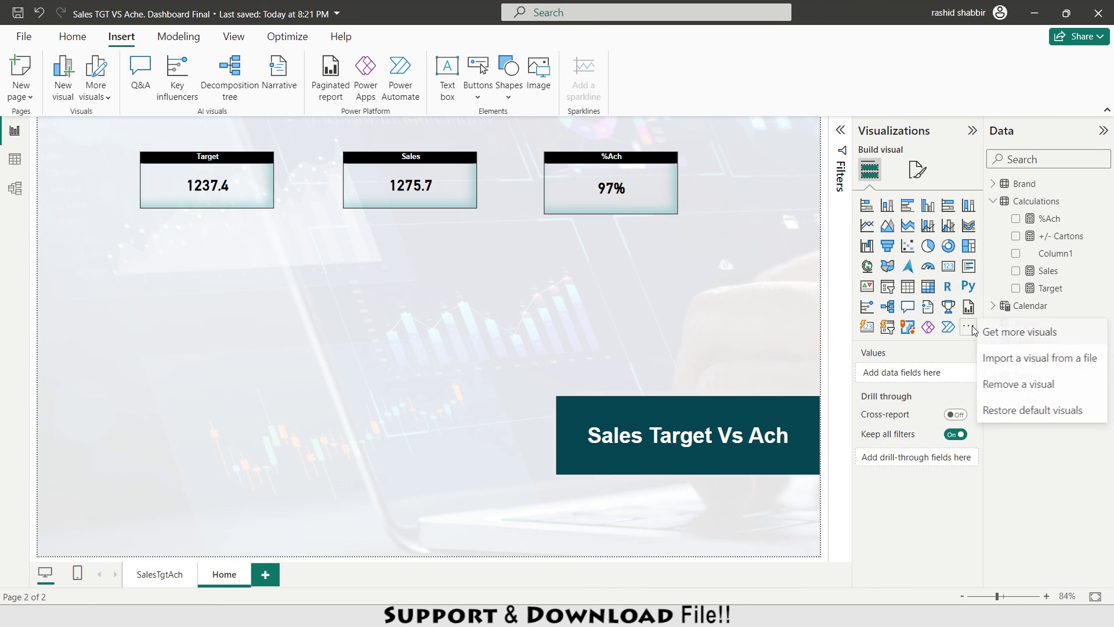
click(1007, 333)
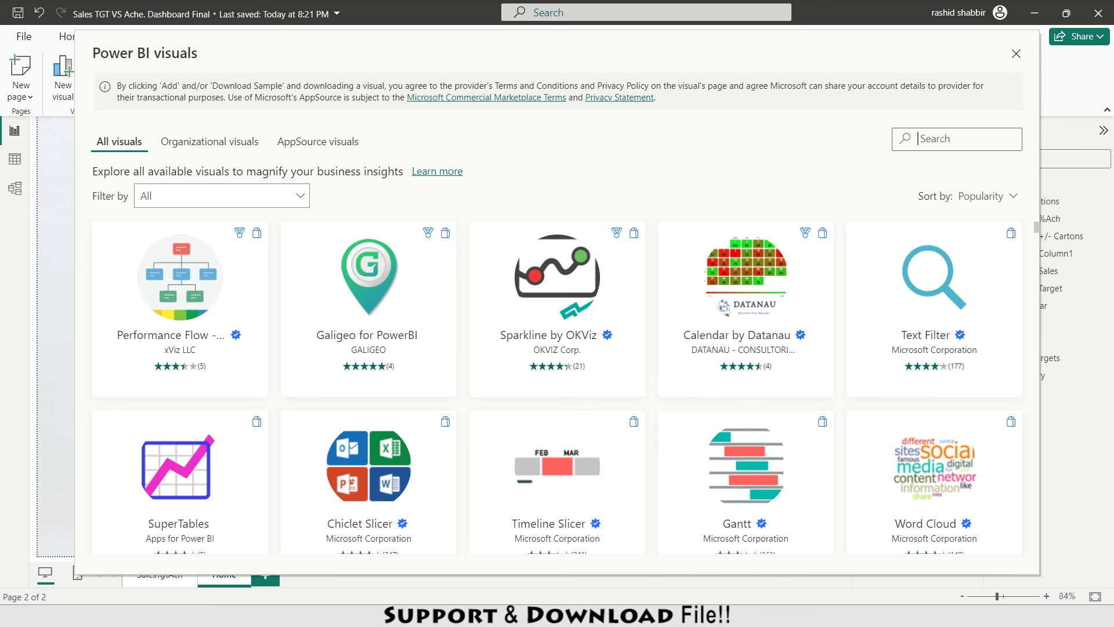
text(scro)
click(179, 279)
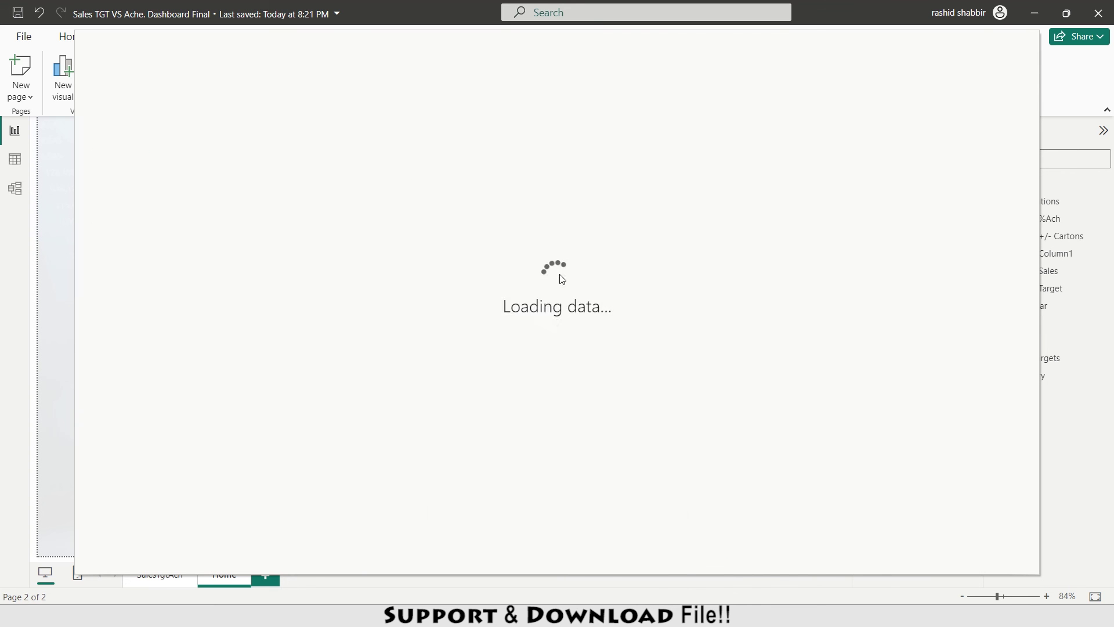
click(171, 260)
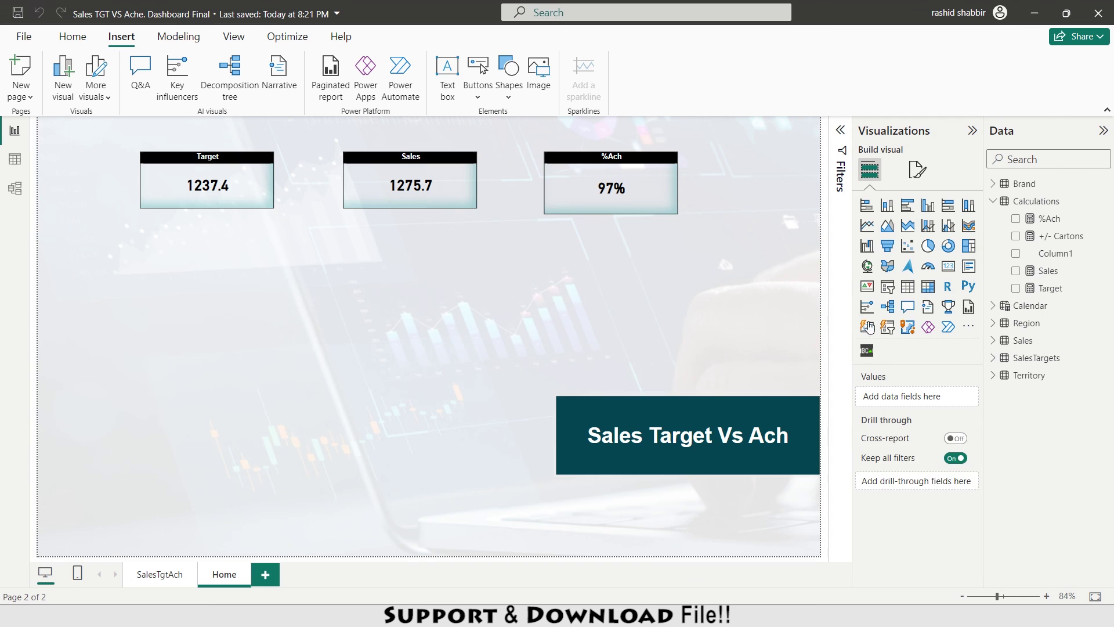
click(667, 335)
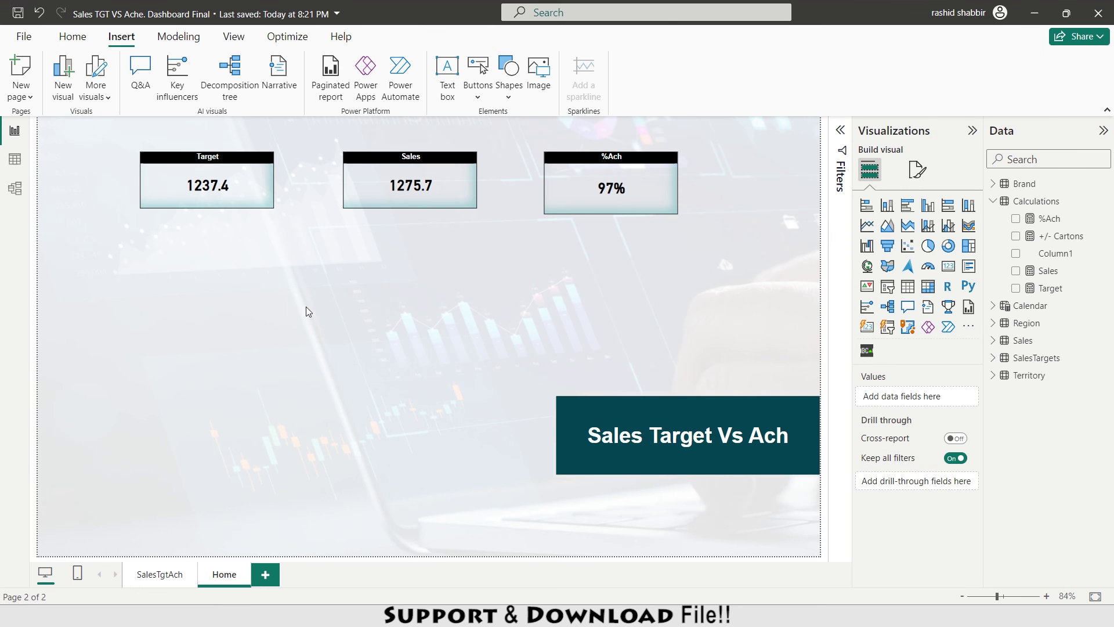
Place the ticker visual along the Home page's bottom edge, with Brand as category, Target as absolute measure and Sales as deviation measure
click(865, 351)
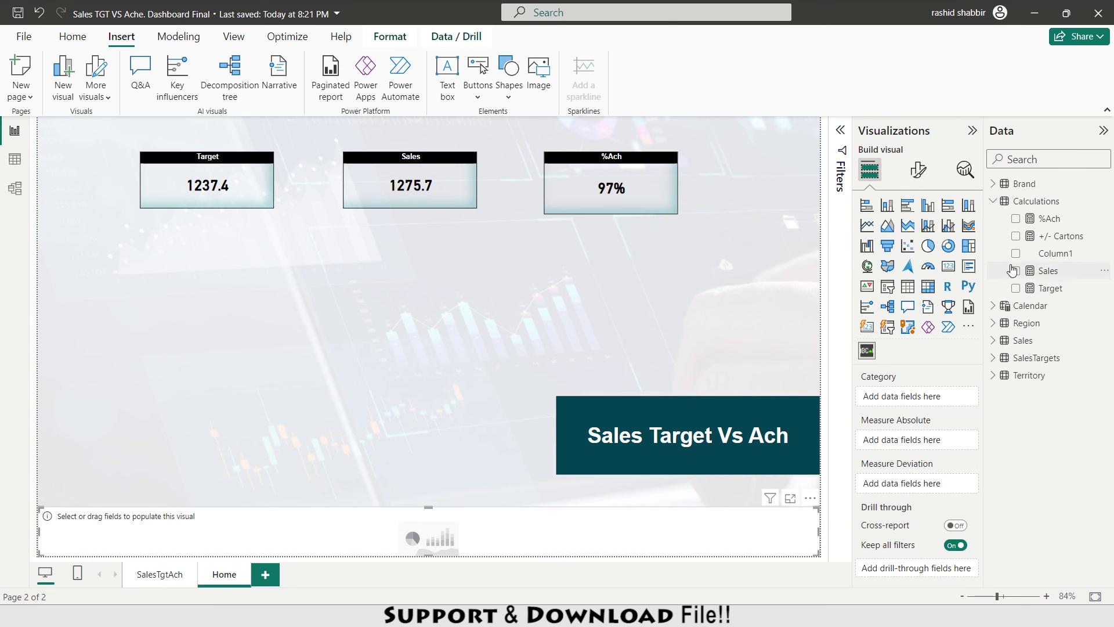
click(1016, 288)
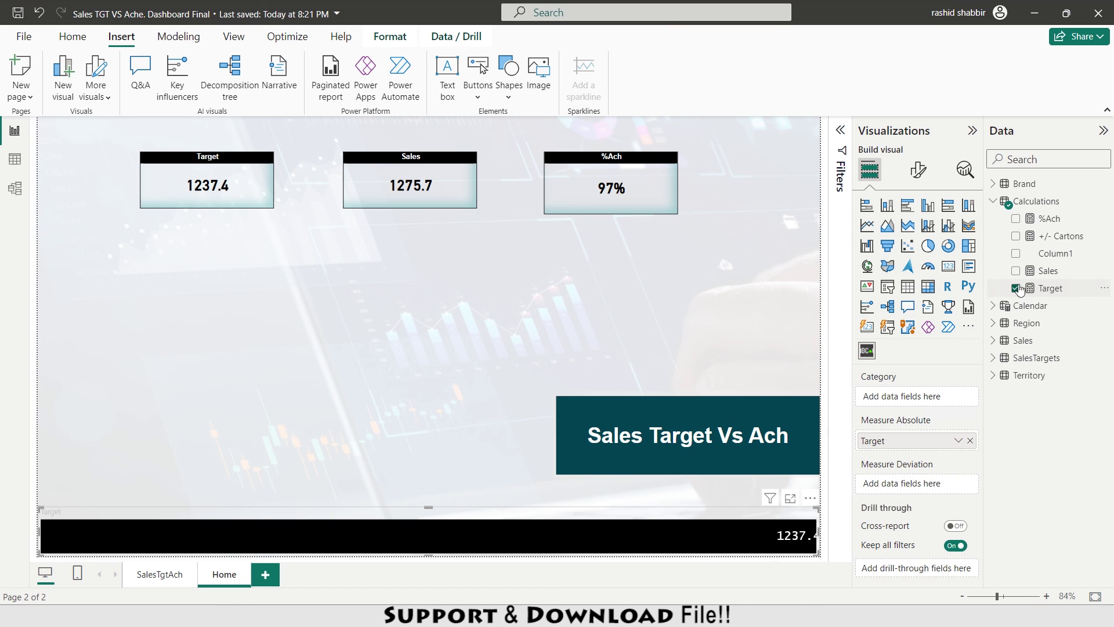
click(1016, 270)
click(993, 201)
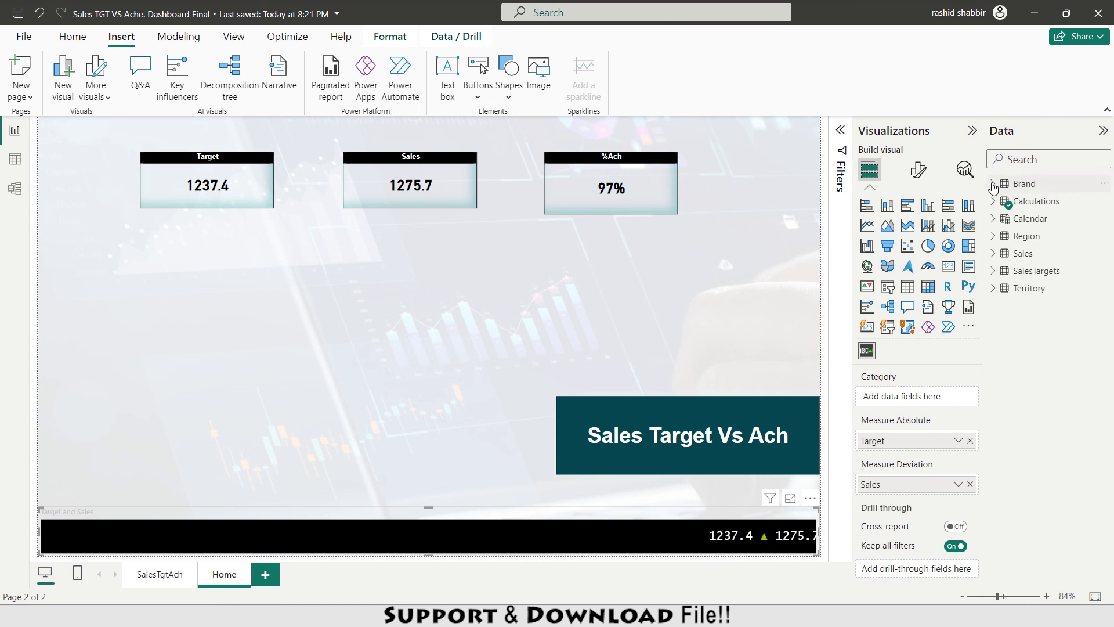
click(992, 183)
click(1015, 200)
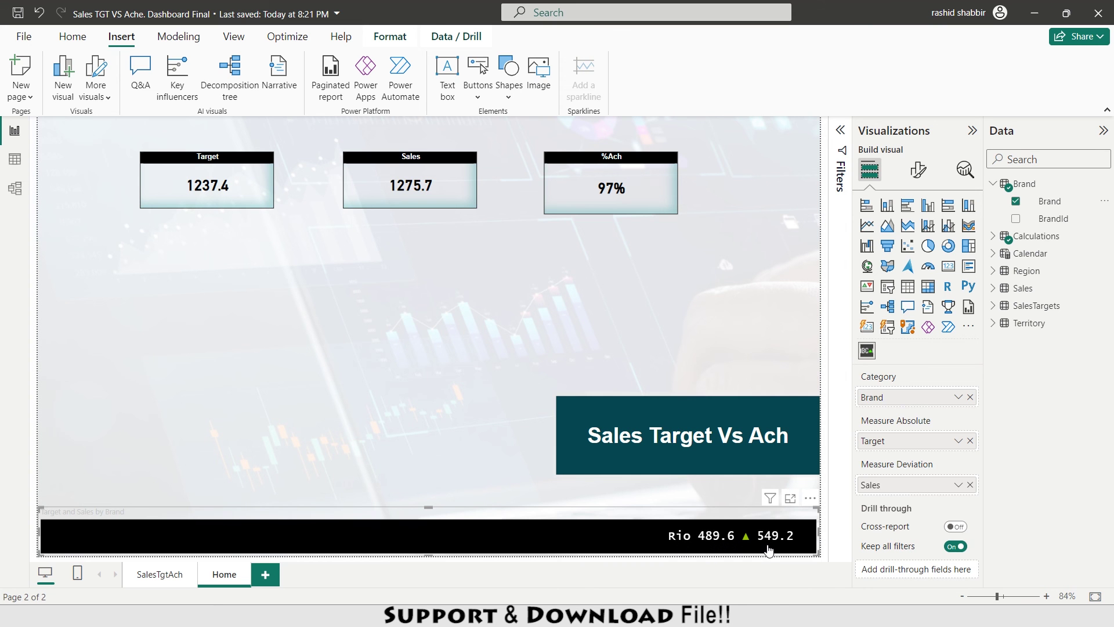
click(316, 399)
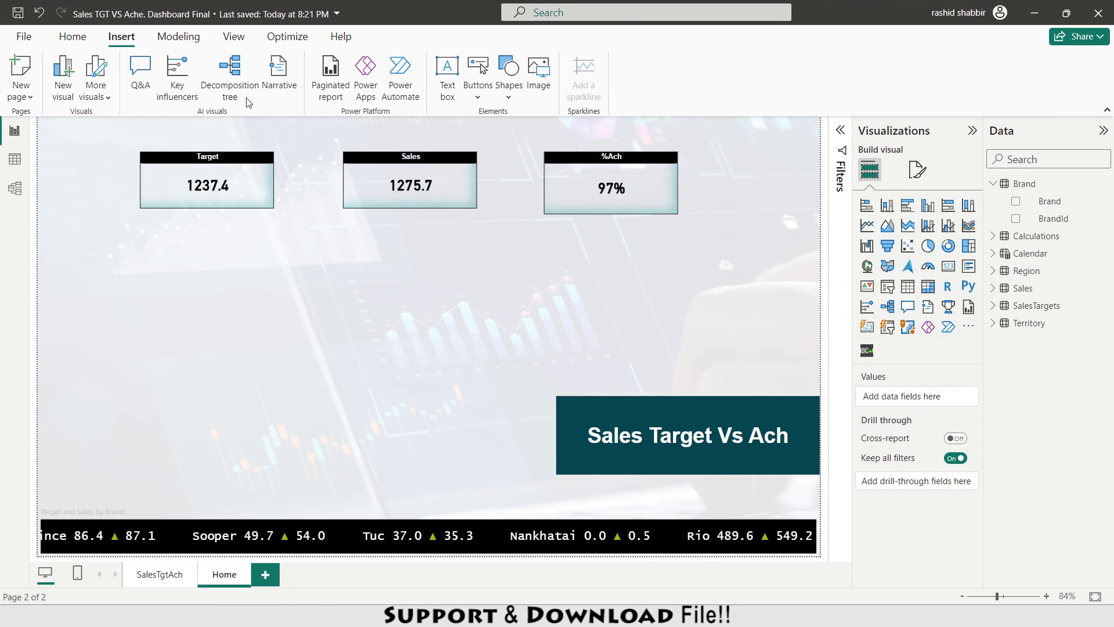
Show the bookmarks and add a bookmark of the Home page named Home
click(233, 38)
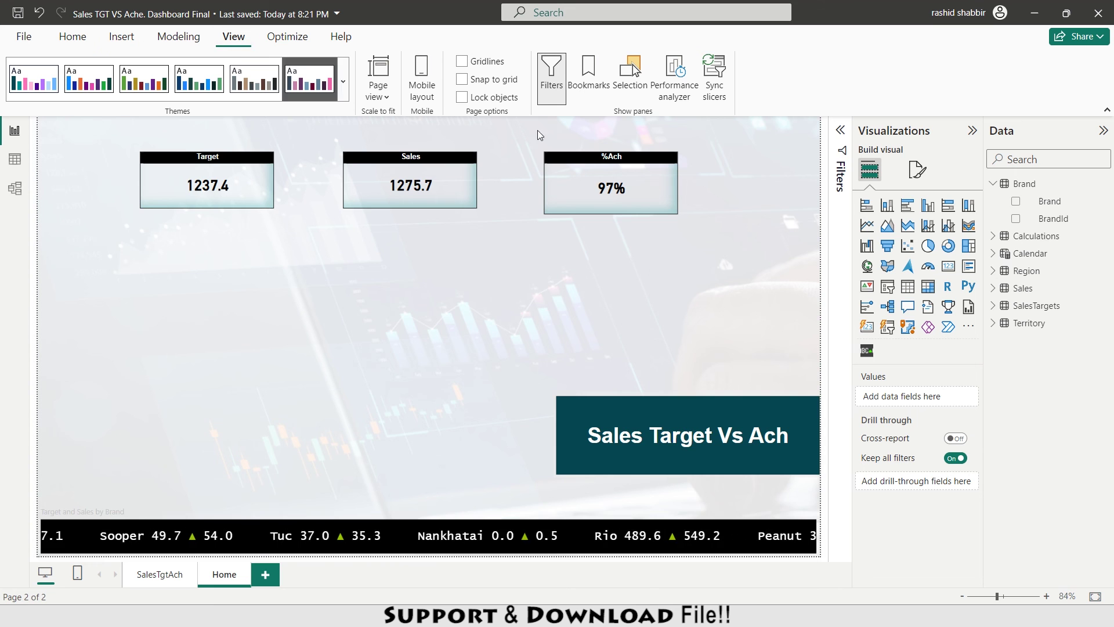
click(594, 100)
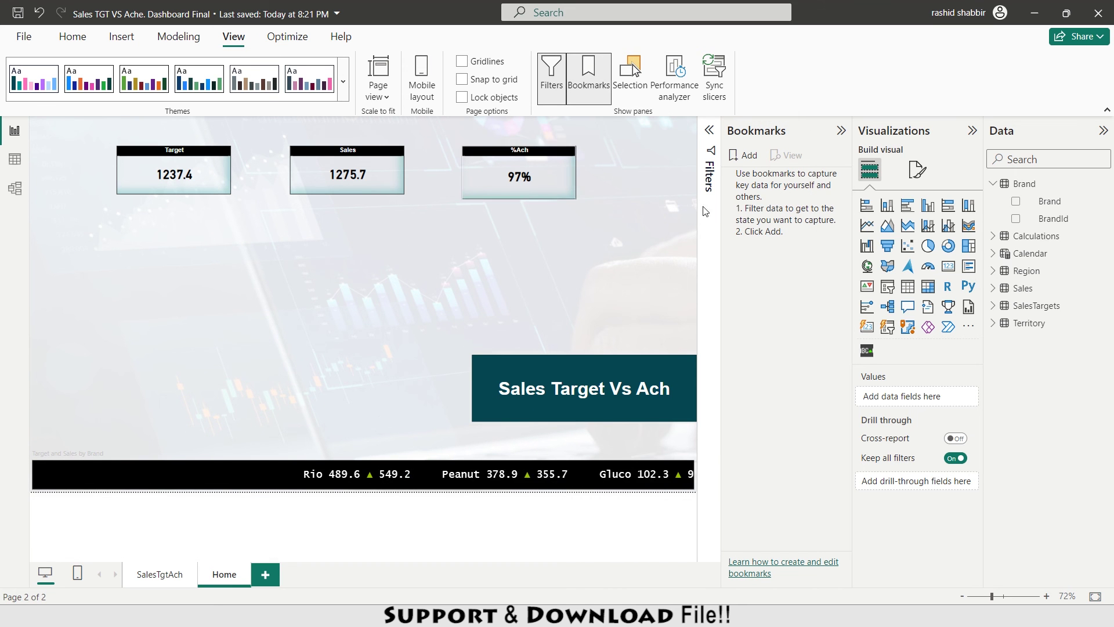
click(743, 155)
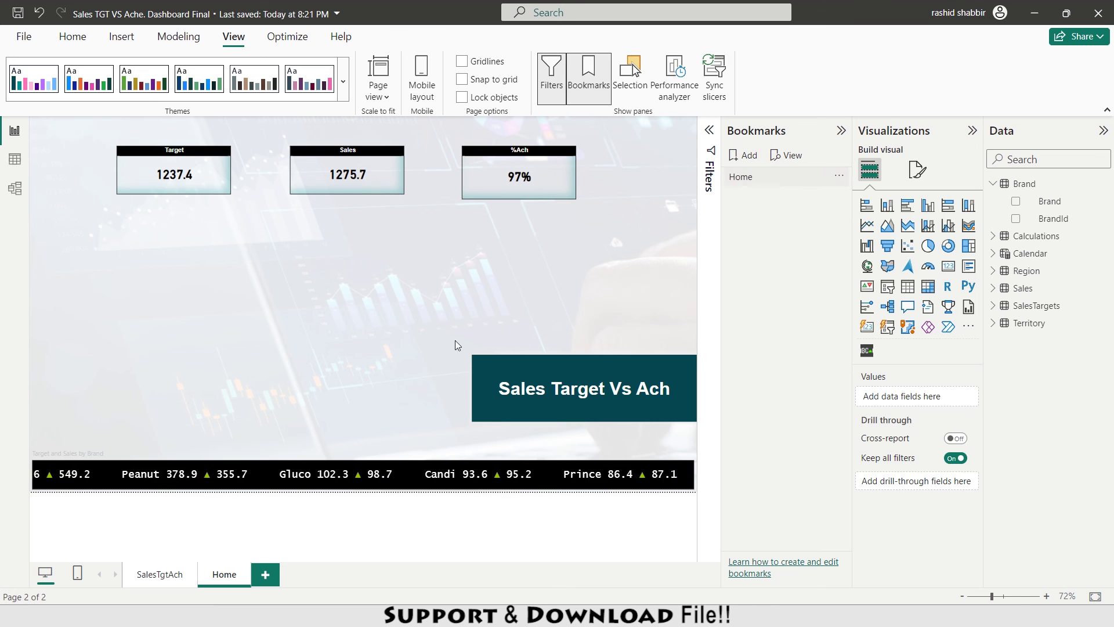
Add a bookmark of the SalesTgtAch page and name it SalesTgtAch
click(162, 575)
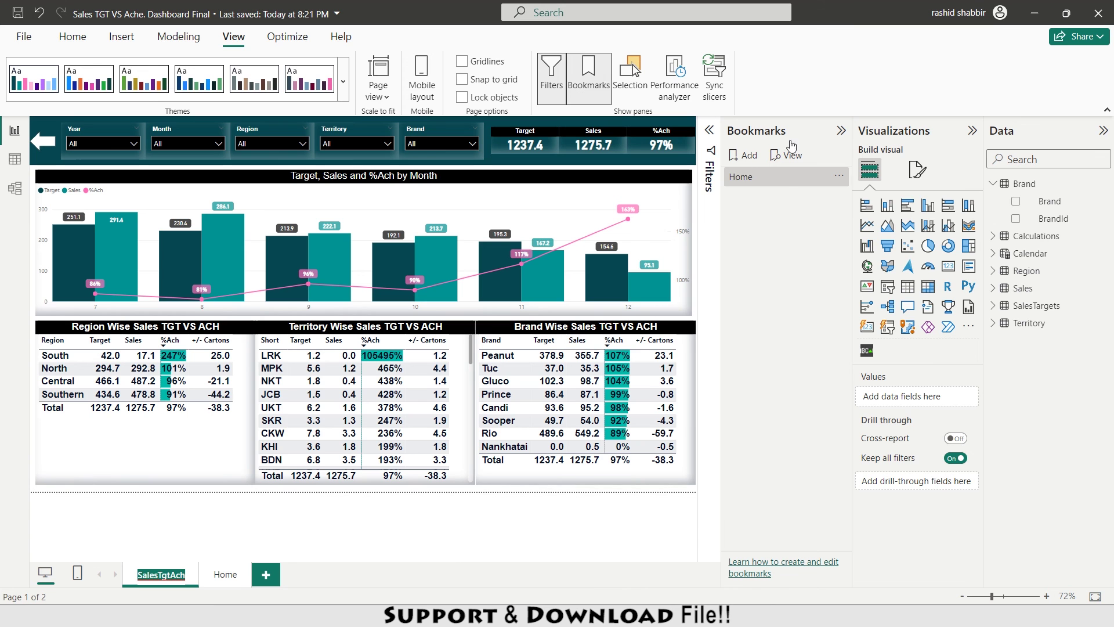
click(748, 155)
double_click(755, 197)
text(SalesTgtAch)
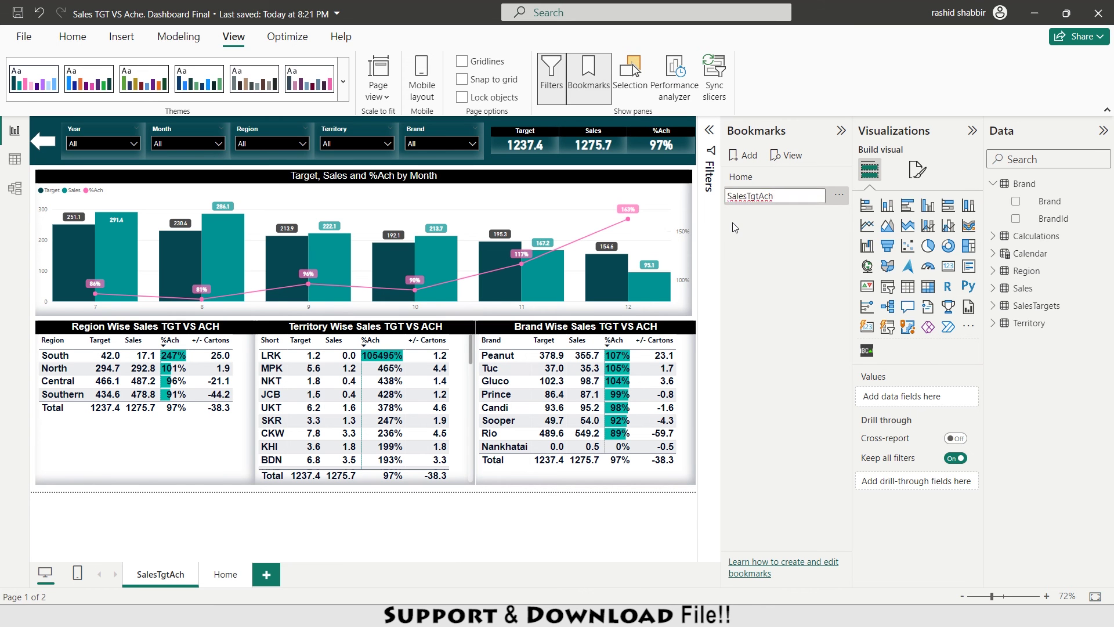
Give the header's left arrow a bookmark action targeting Home, and follow the arrow to the Home page
click(43, 141)
click(865, 321)
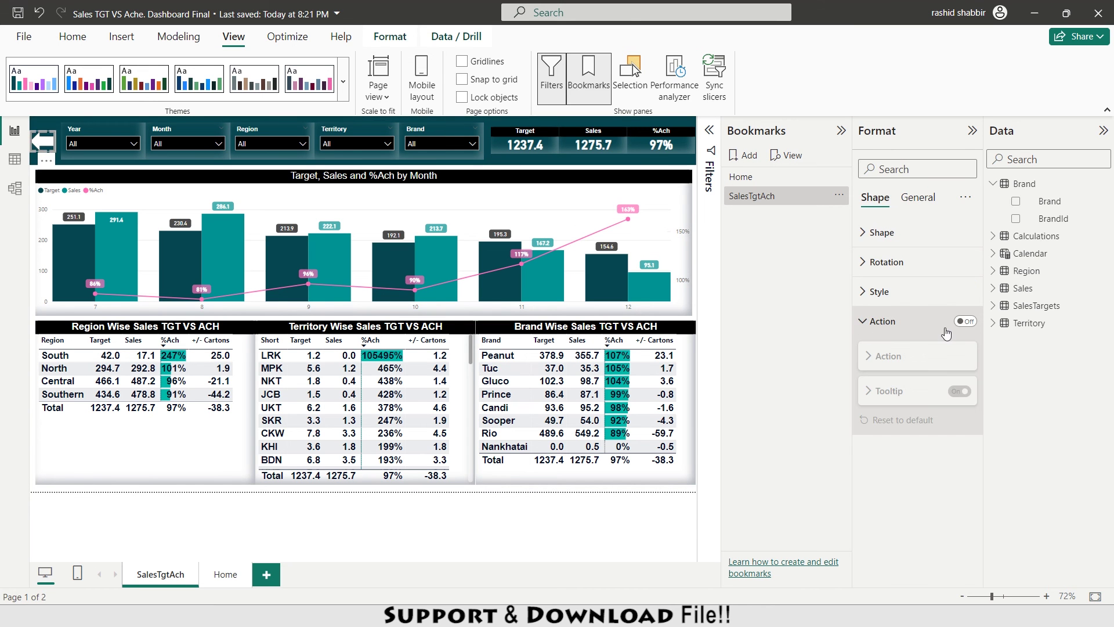
click(966, 321)
click(917, 393)
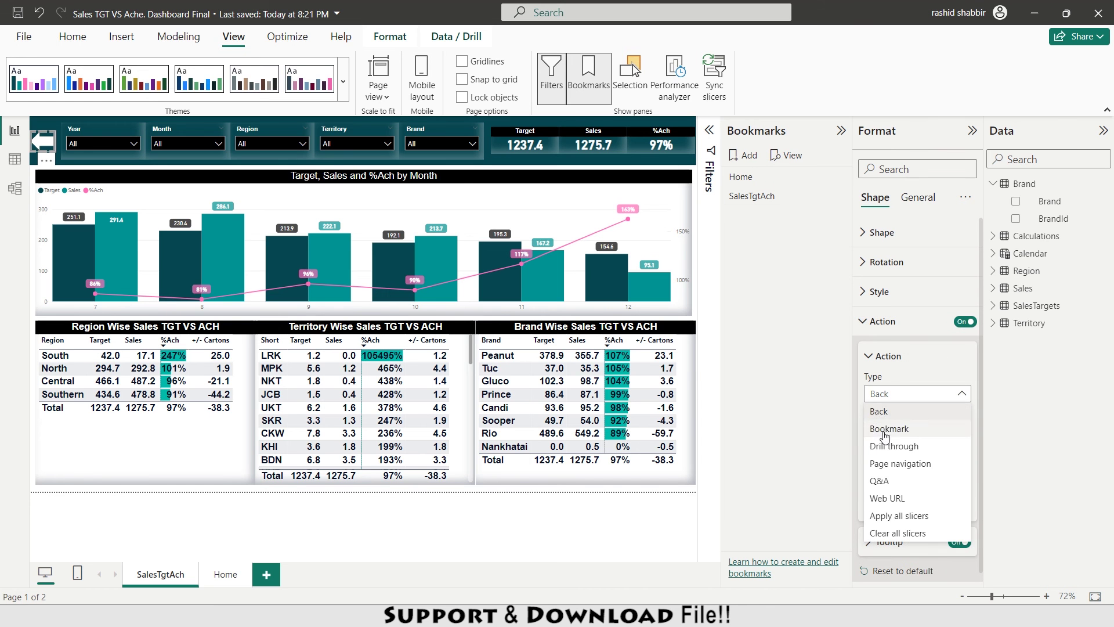
click(879, 425)
click(870, 432)
click(881, 466)
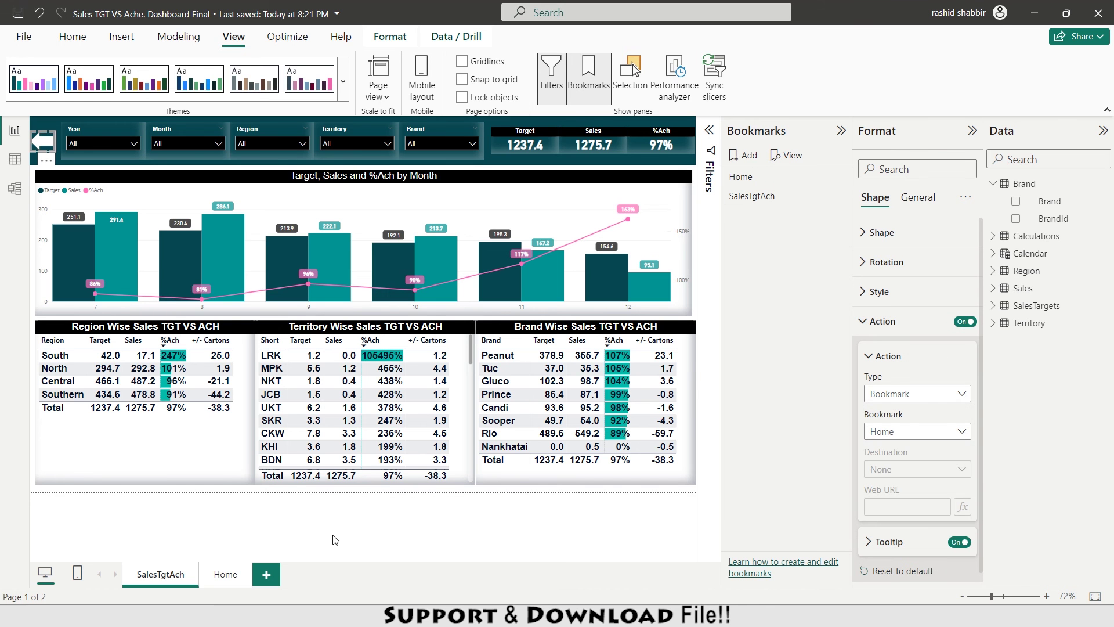
click(143, 170)
ctrl+click(45, 147)
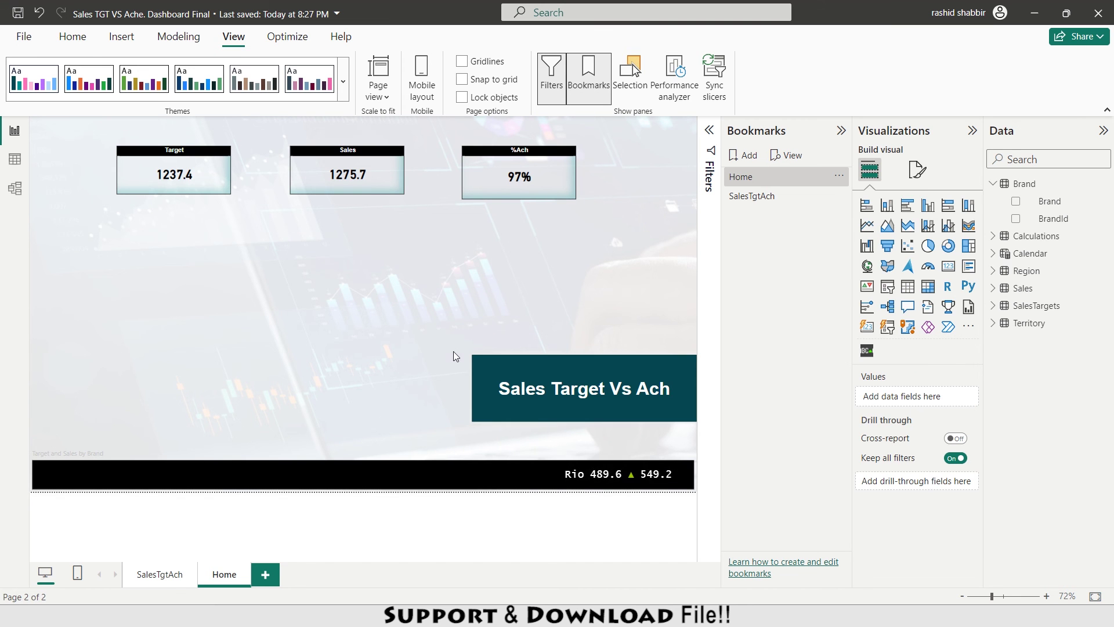
Give the Sales Target Vs Ach shape a bookmark action targeting SalesTgtAch, and follow it to the SalesTgtAch page
click(510, 361)
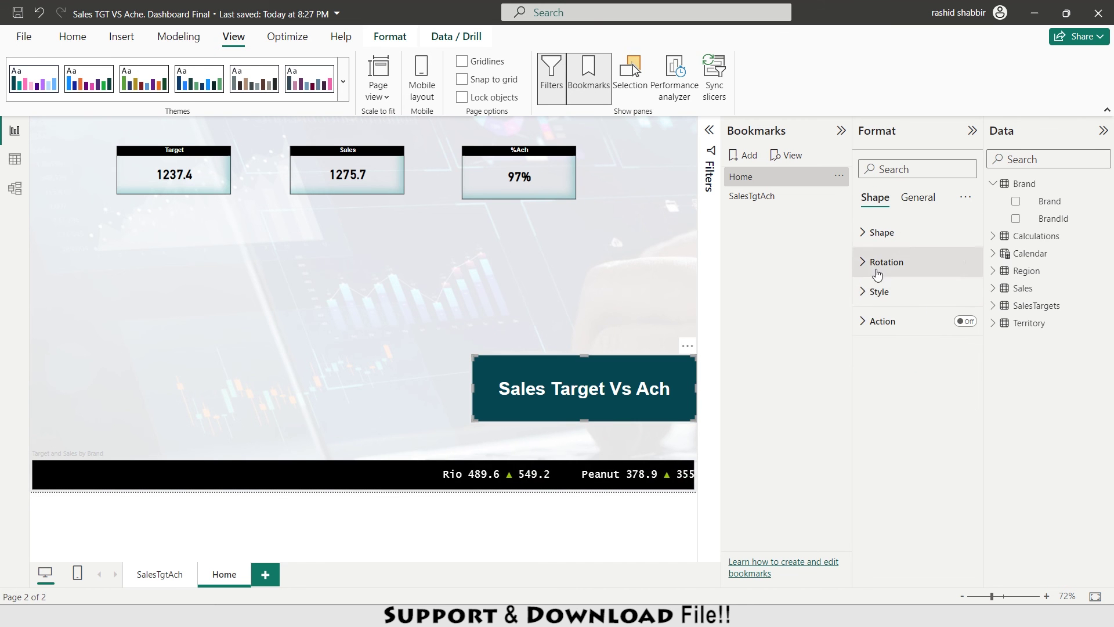
click(964, 321)
click(867, 321)
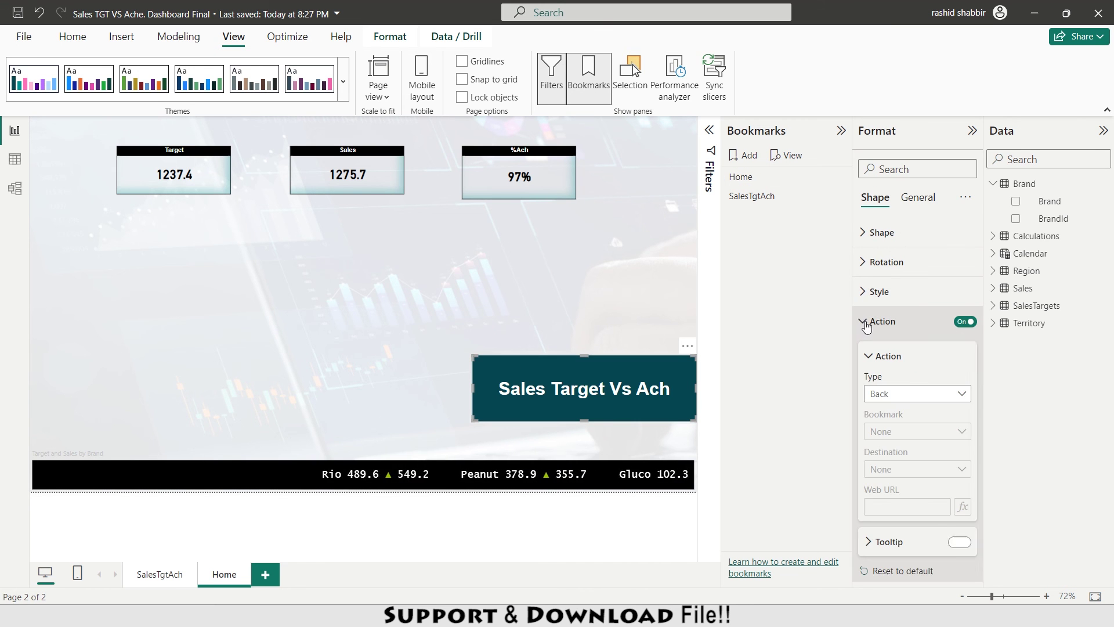
click(908, 393)
click(896, 428)
click(897, 431)
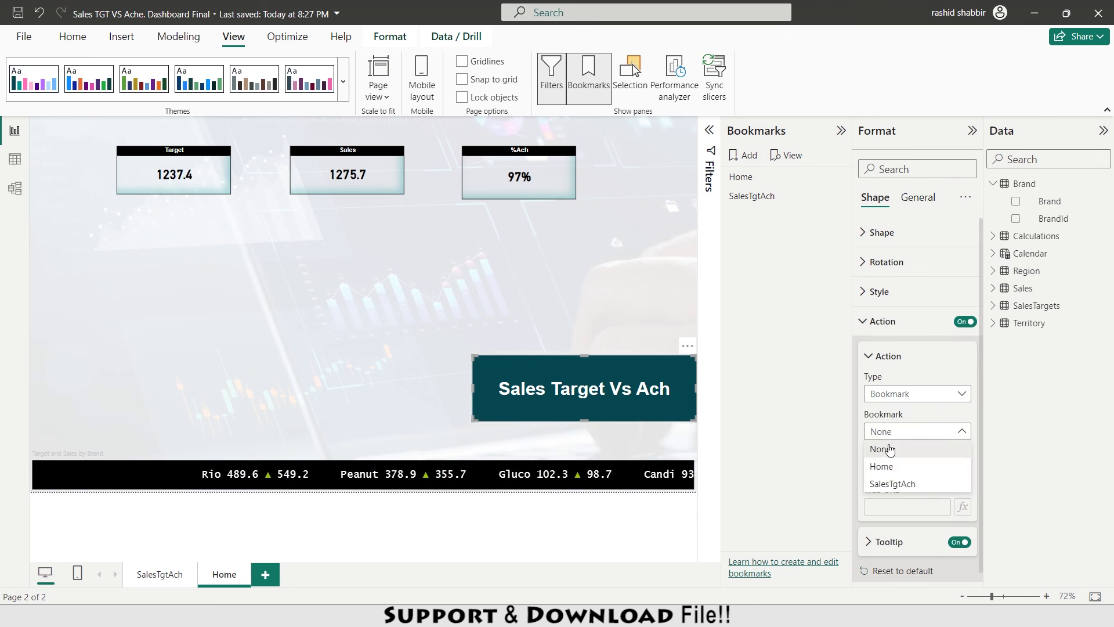
click(395, 298)
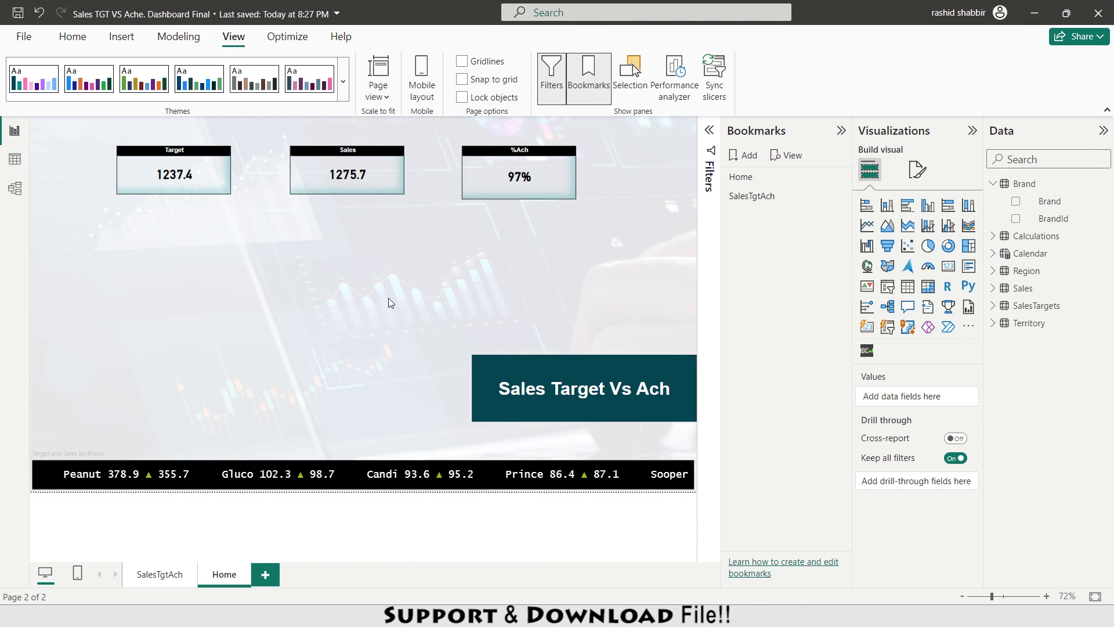
ctrl+click(541, 384)
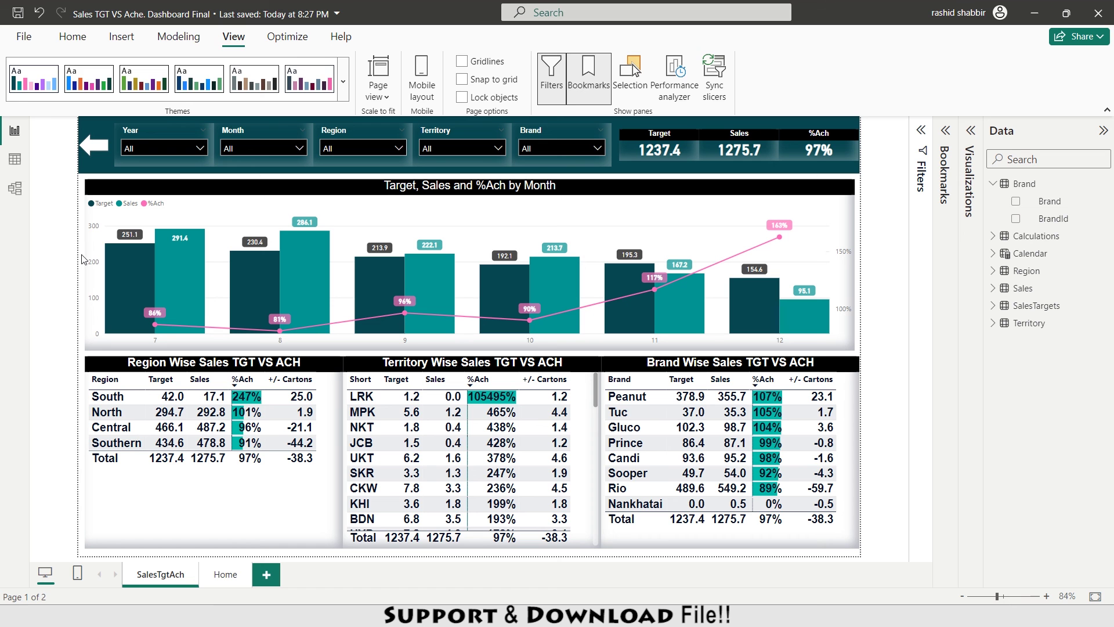
Start publishing the report to the Power BI service
click(72, 38)
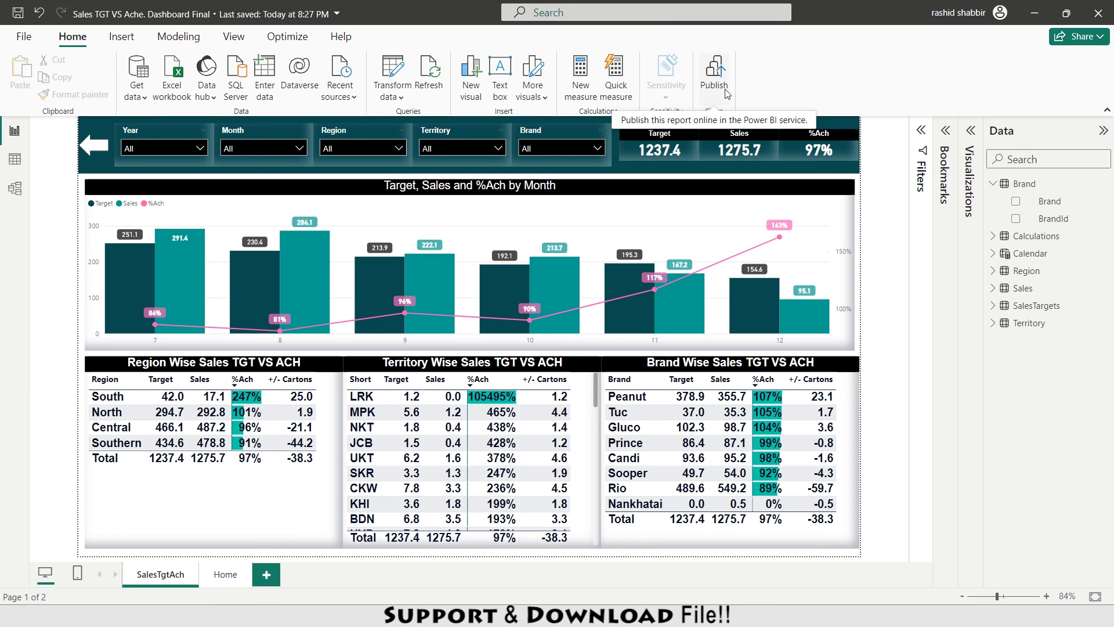
click(714, 78)
click(668, 410)
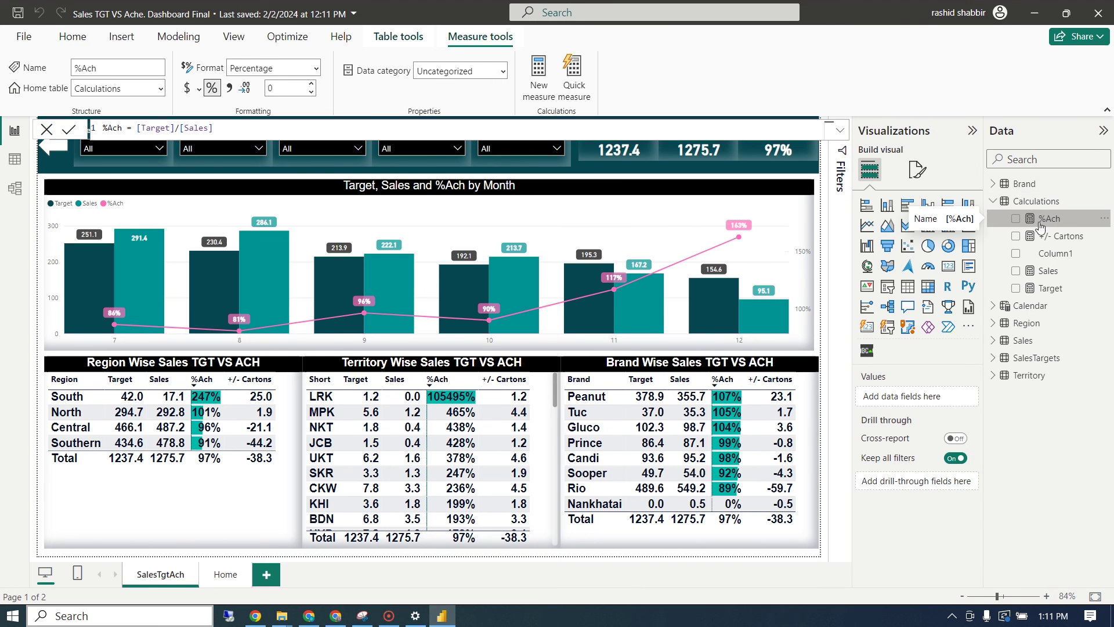
Rewrite the %Ach measure's formula as [Sales]/[Target]
click(826, 128)
key(shift+Left)
key(shift+Left)
key(shift+Left)
key(shift+Left)
key(shift+Left)
key(shift+Left)
key(shift+Left)
key(shift+Left)
key(BackSpace)
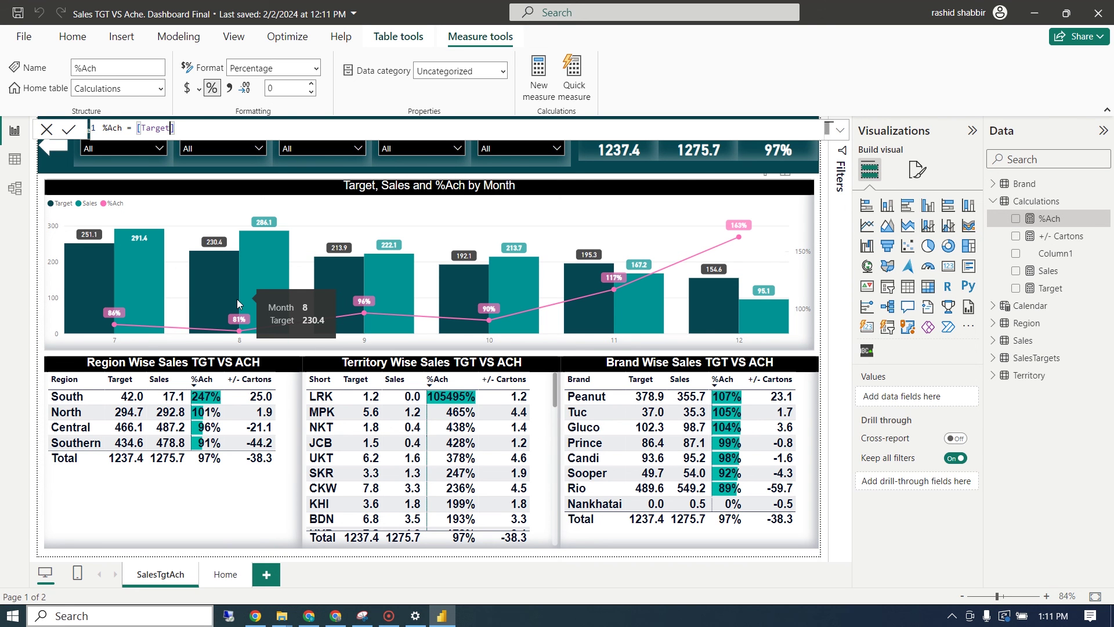
key(Left)
key(Left)
key(Left)
key(Left)
key(Left)
text([Sales]/)
key(Return)
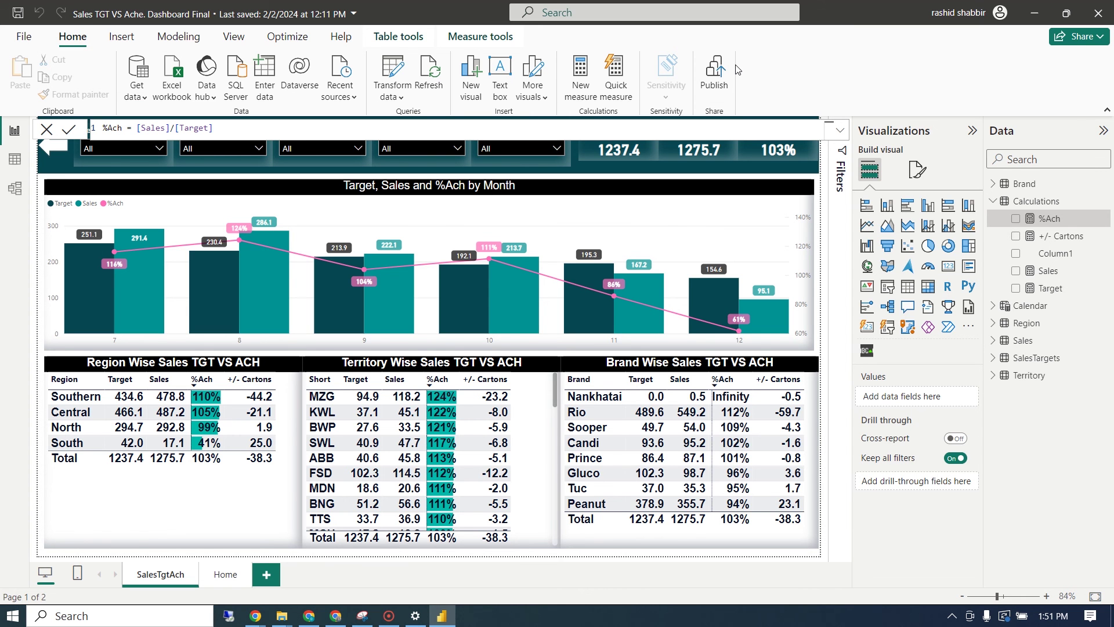
Switch to the Power BI service in the browser, open the Sales Tgt VS Act report and show it full screen
key(alt+Tab)
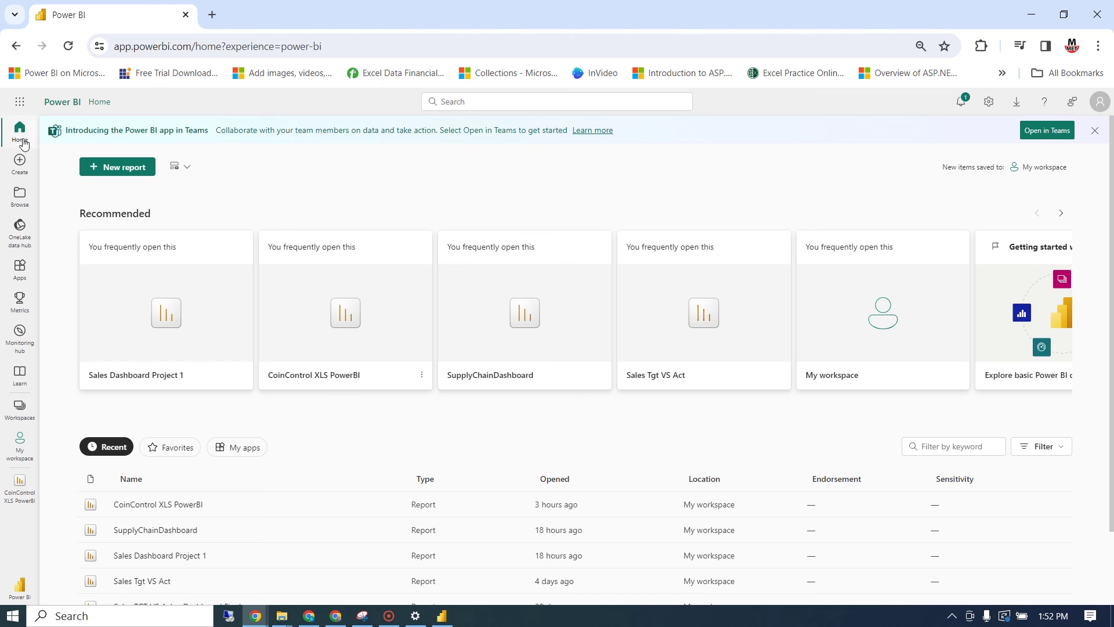
scroll(524, 456, down, 2)
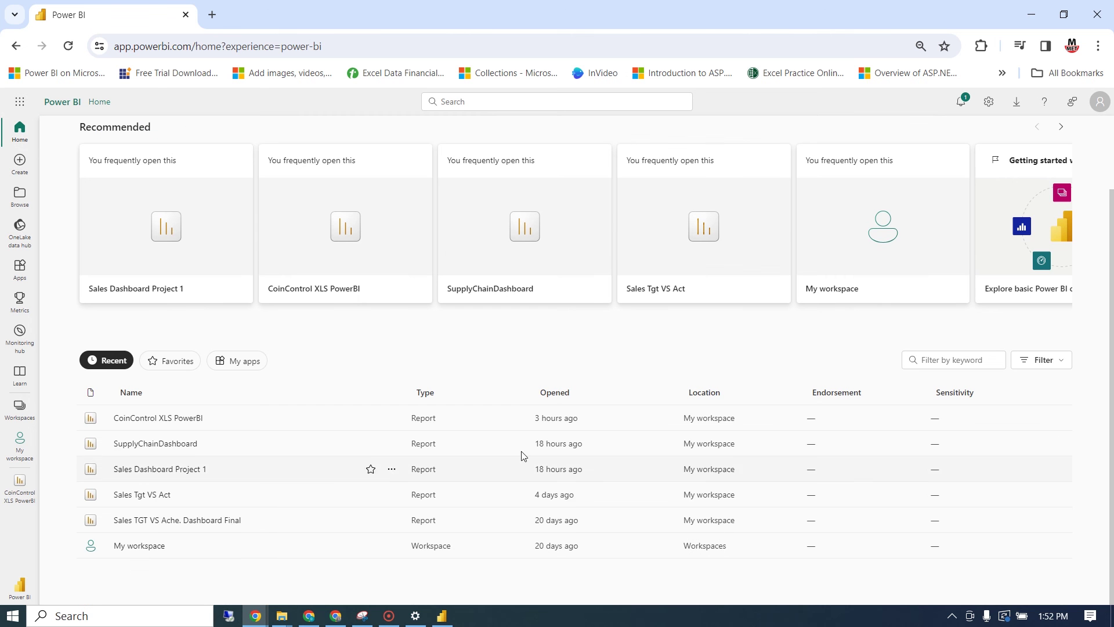
click(156, 496)
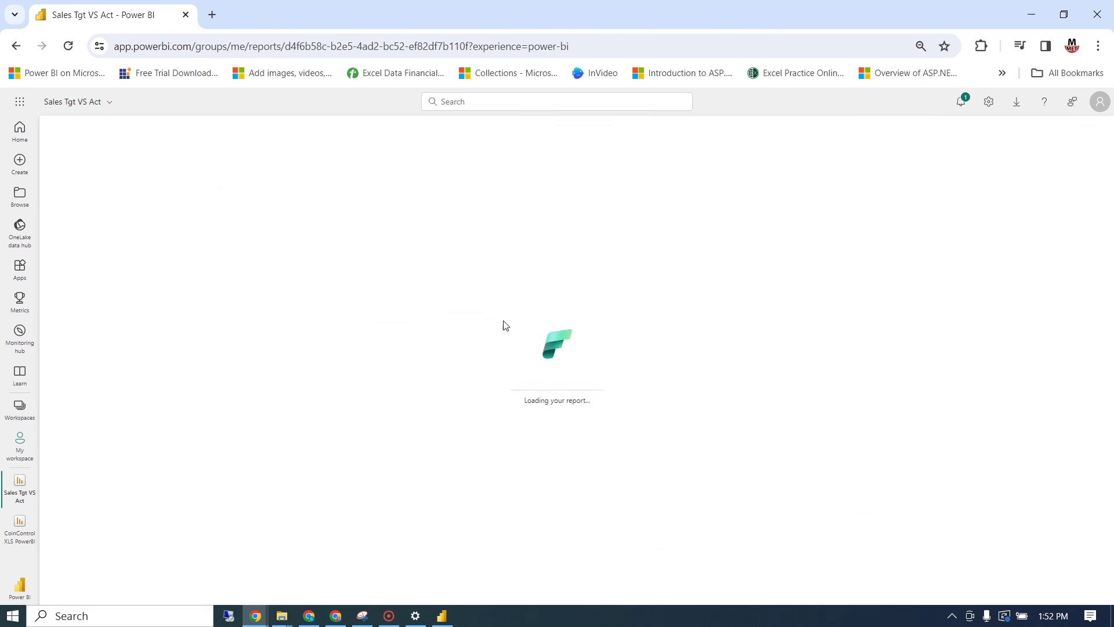
click(1031, 127)
click(984, 152)
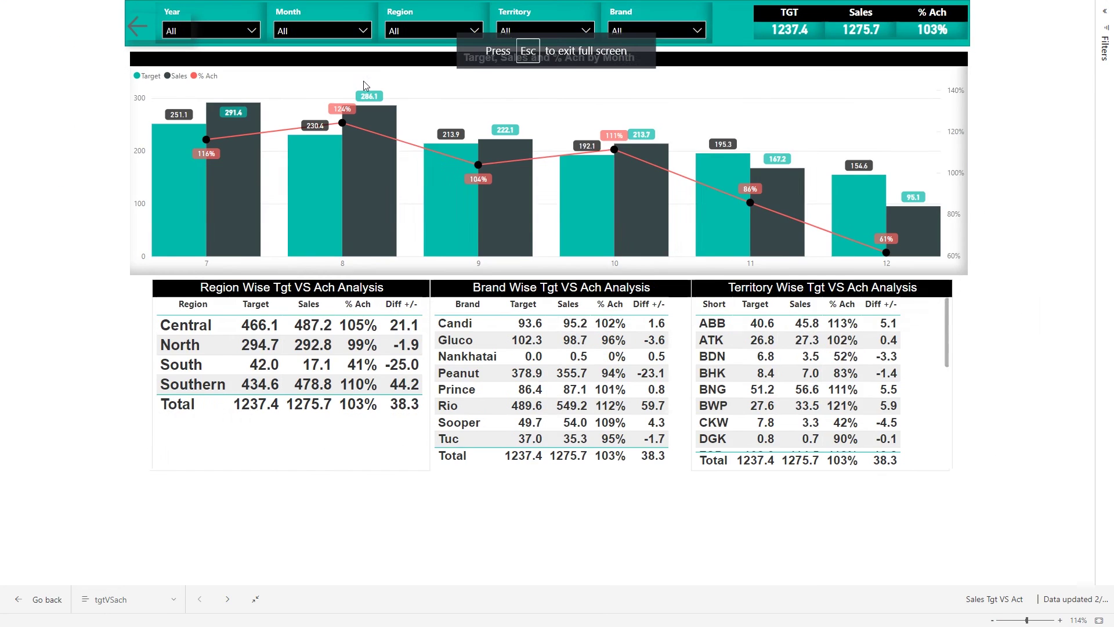
Test the published report's navigation between the Summary and tgtVSach pages using the back arrow and the Sales Tgt VS Ach button
click(65, 44)
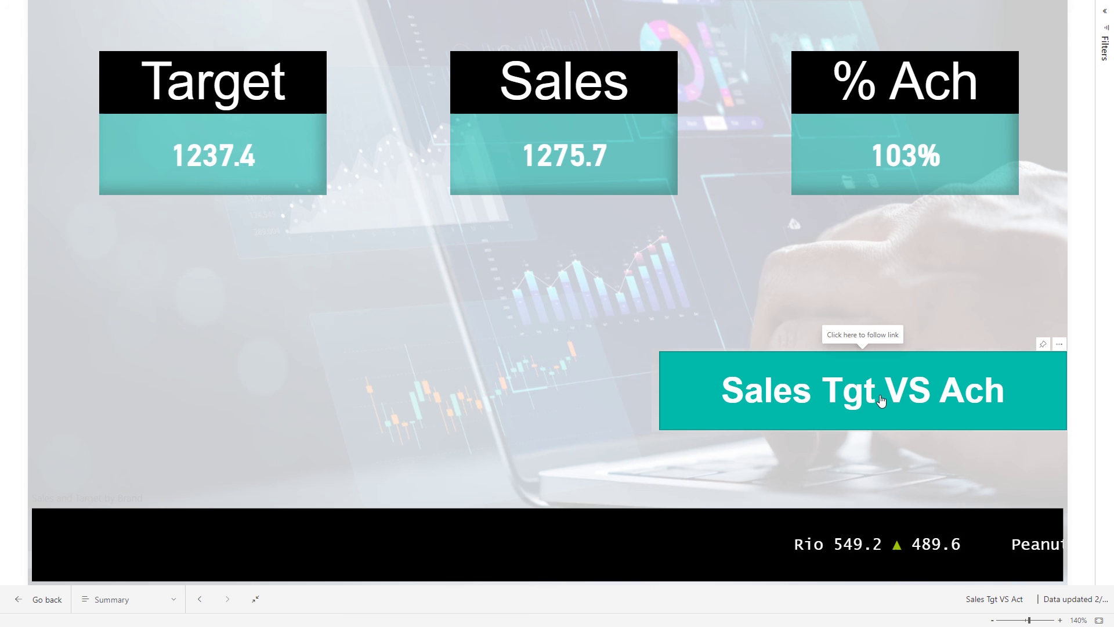
click(822, 407)
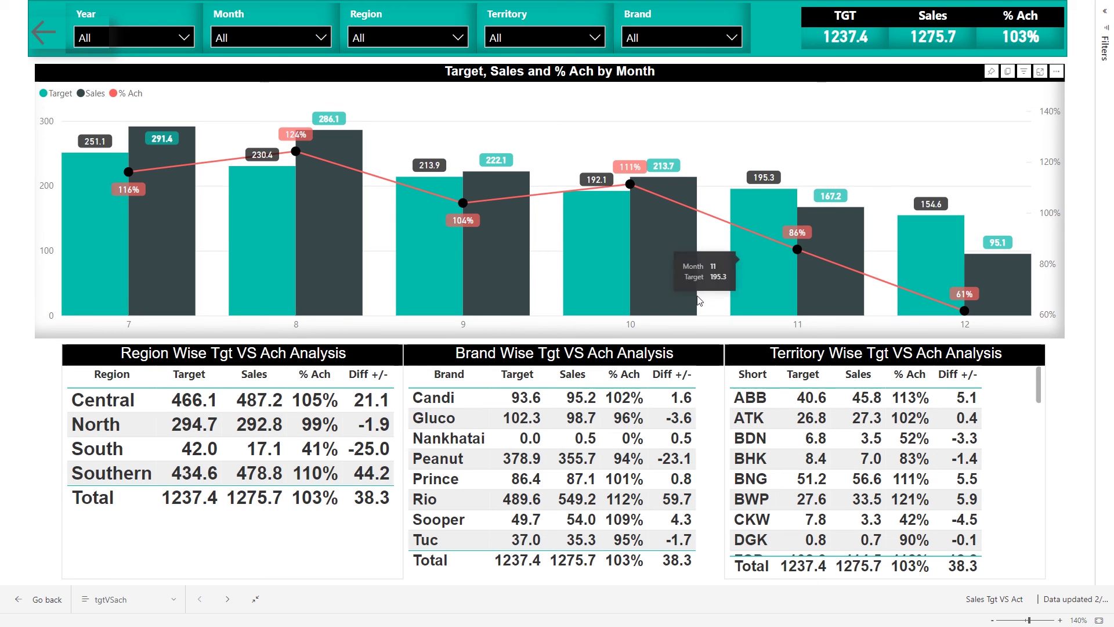
click(43, 32)
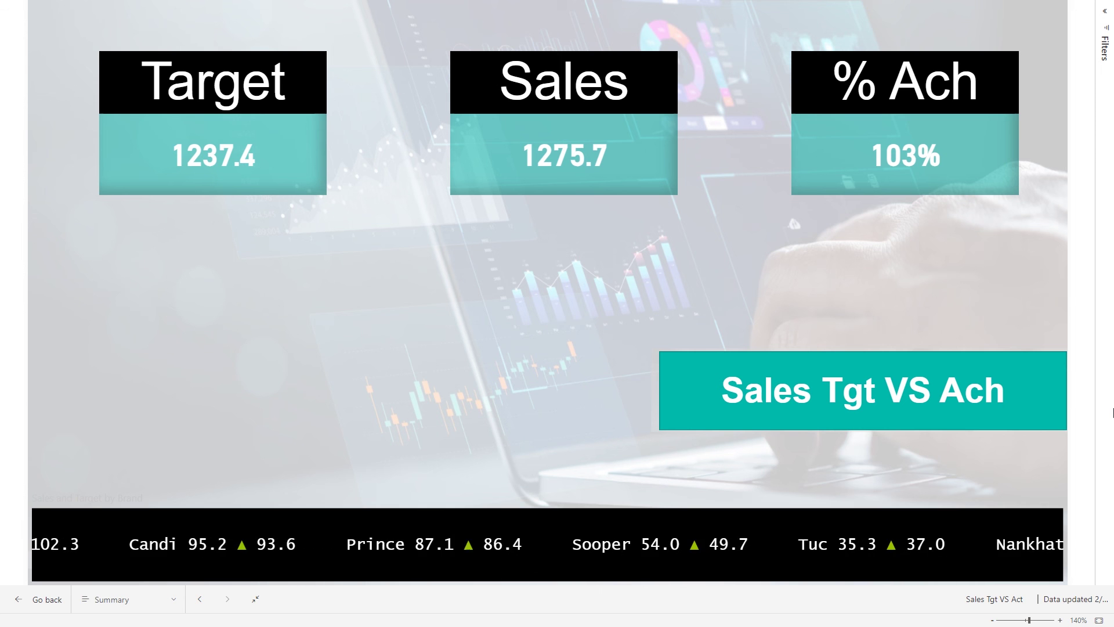